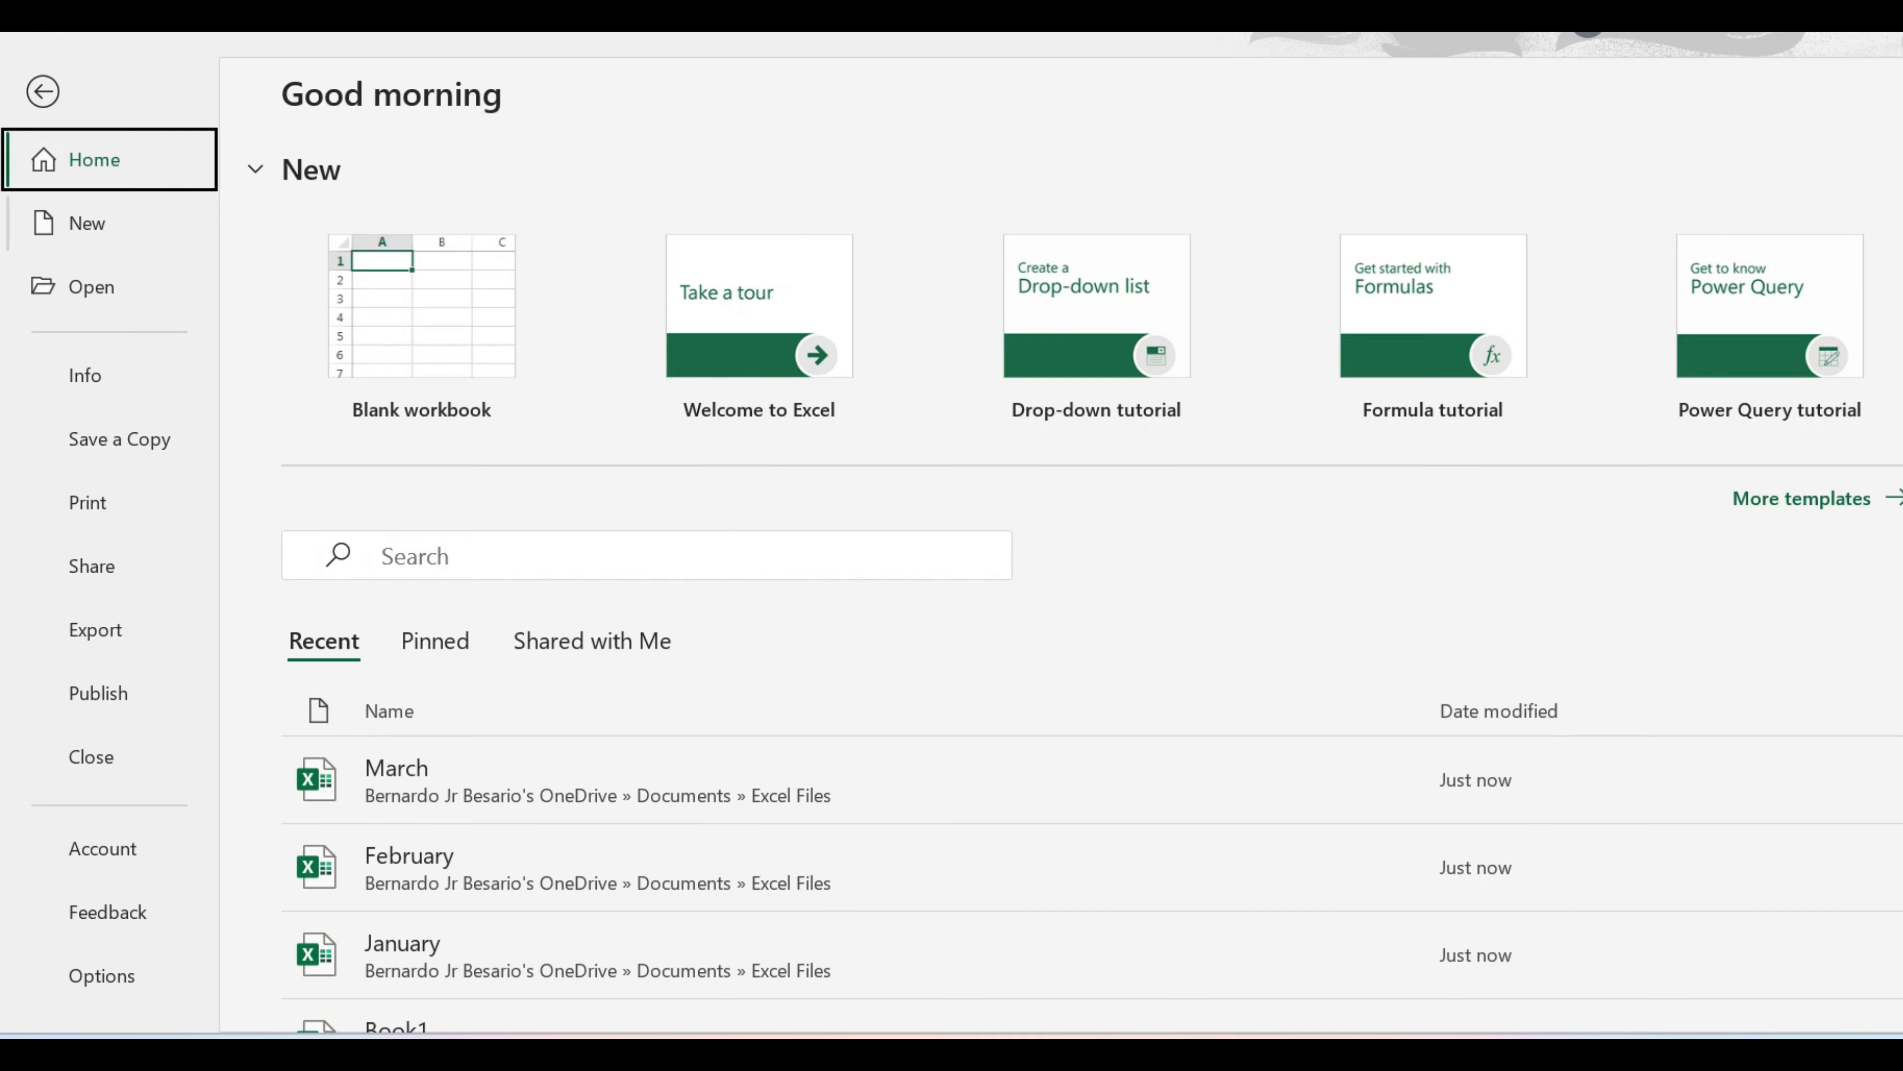
- Create a new blank workbook
key("Down")
key("Return")
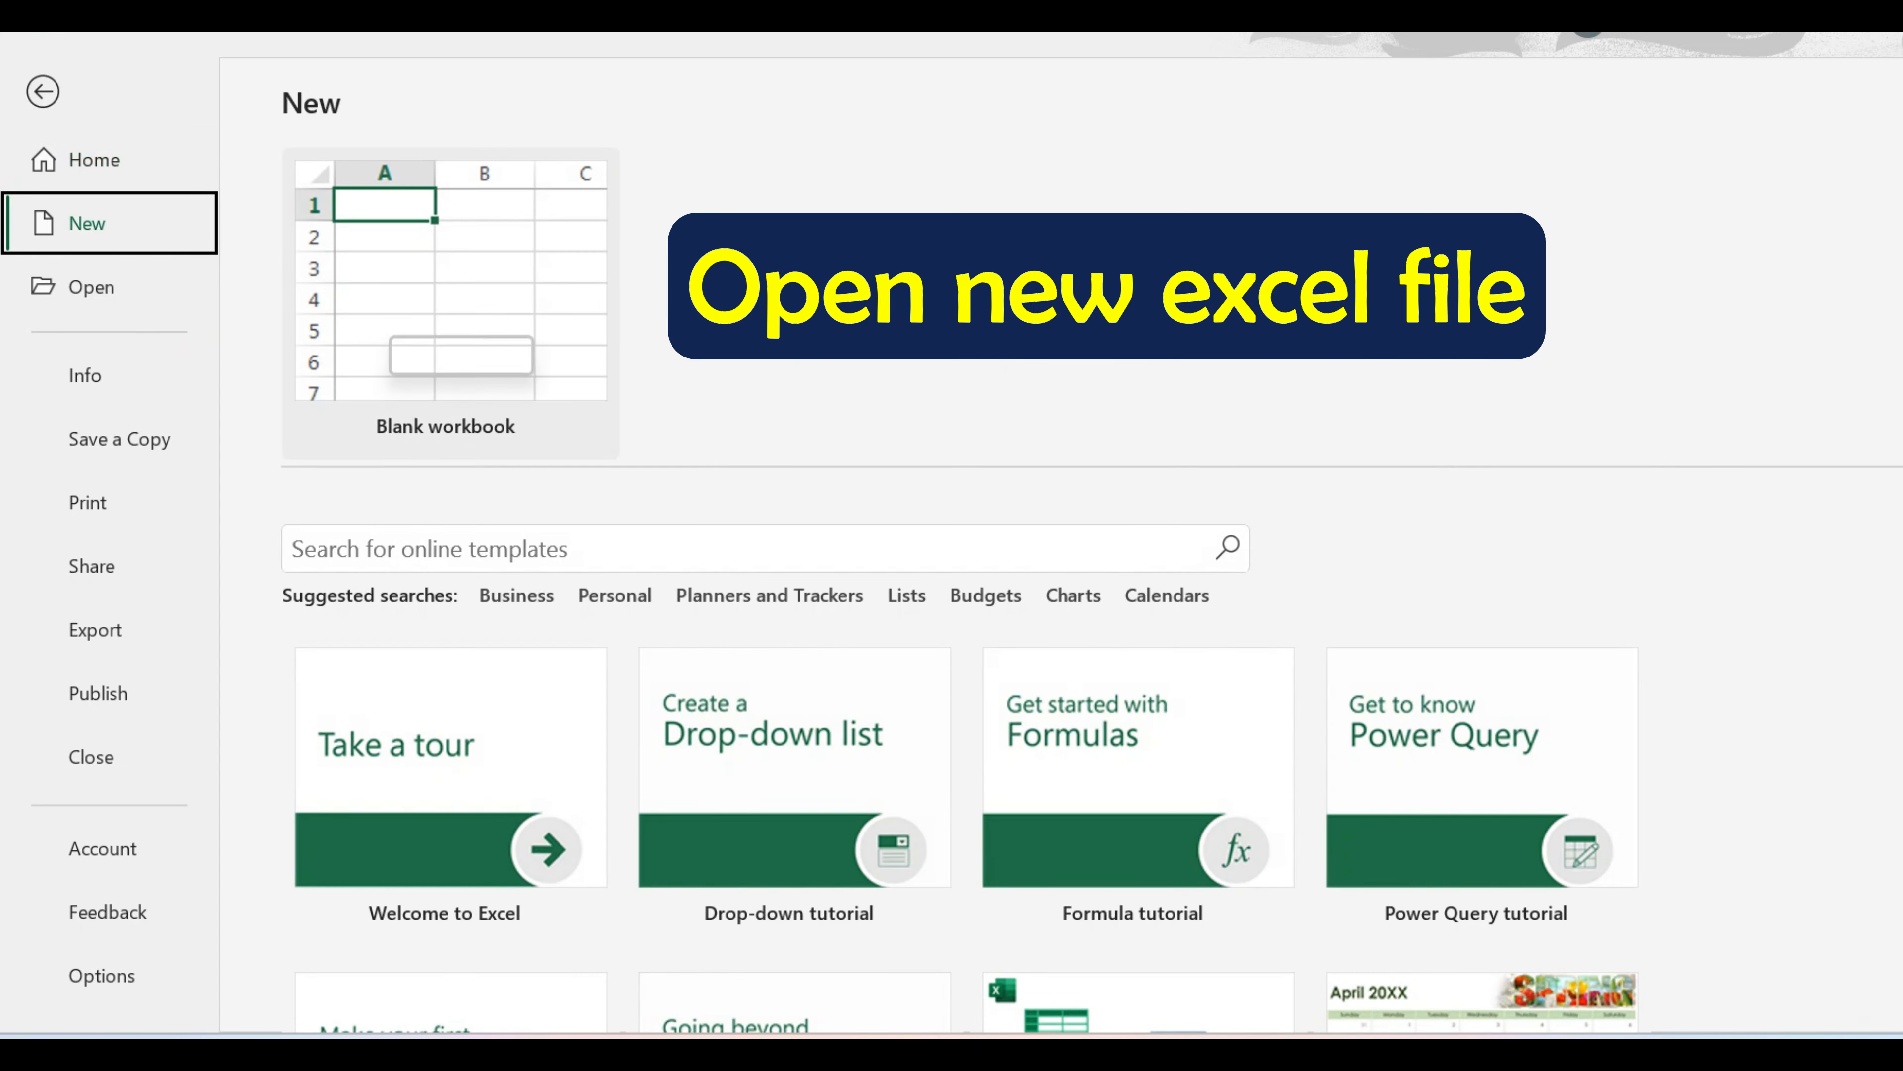
left_click(451, 307)
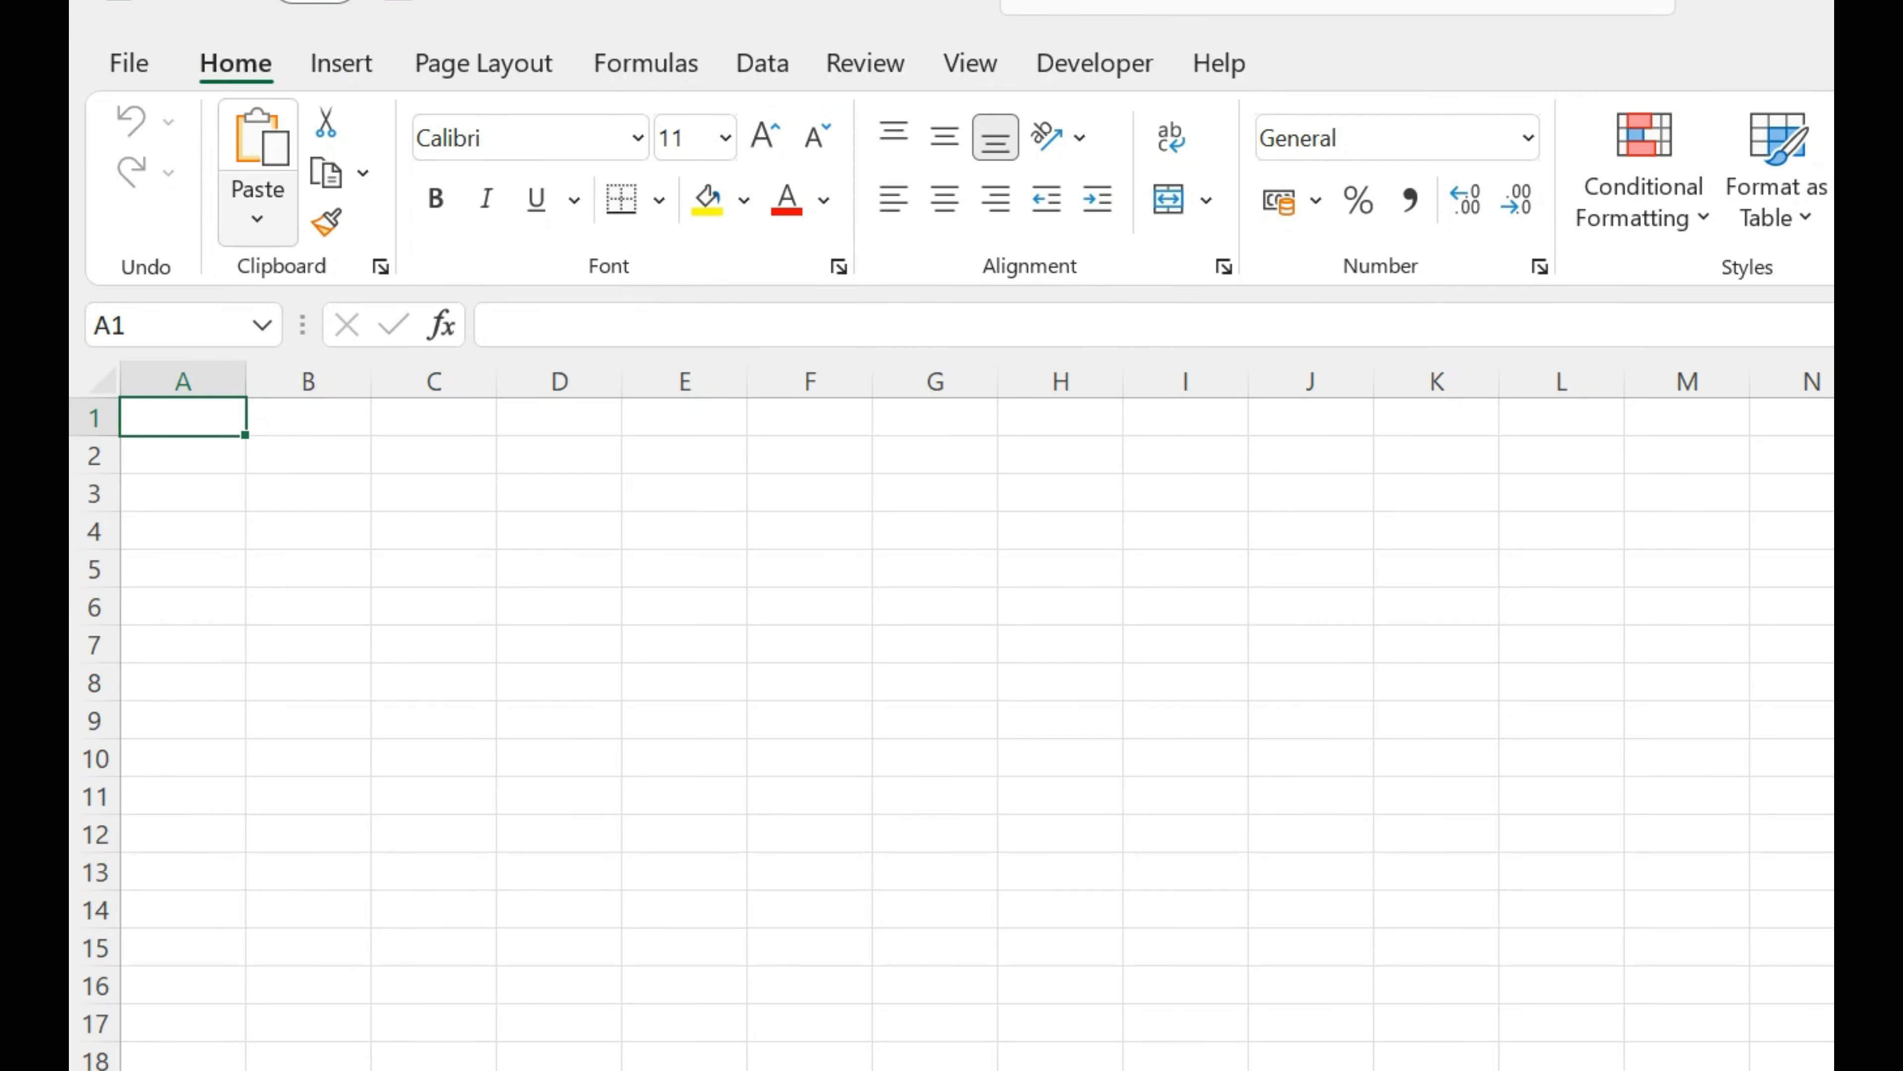
- Import data from a folder, choosing the Excel Files folder in Documents as the source
left_click(763, 64)
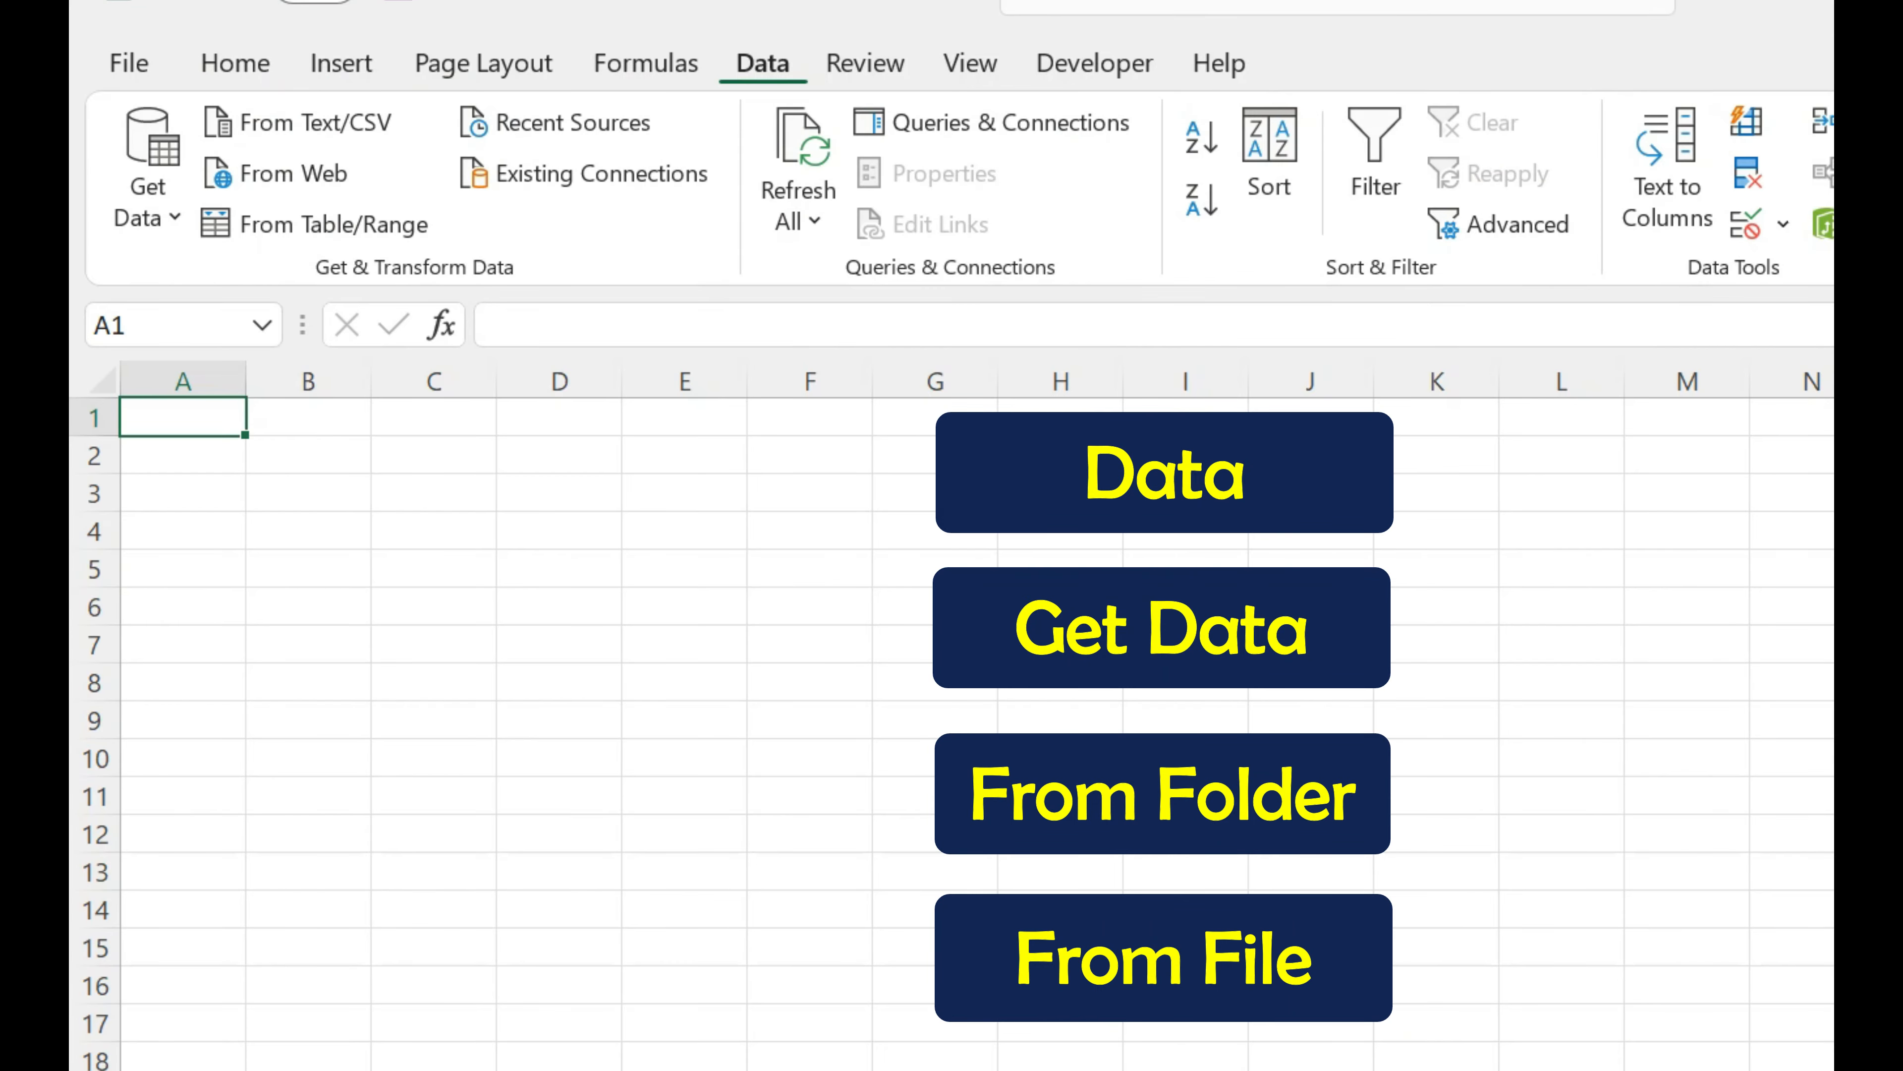
left_click(148, 173)
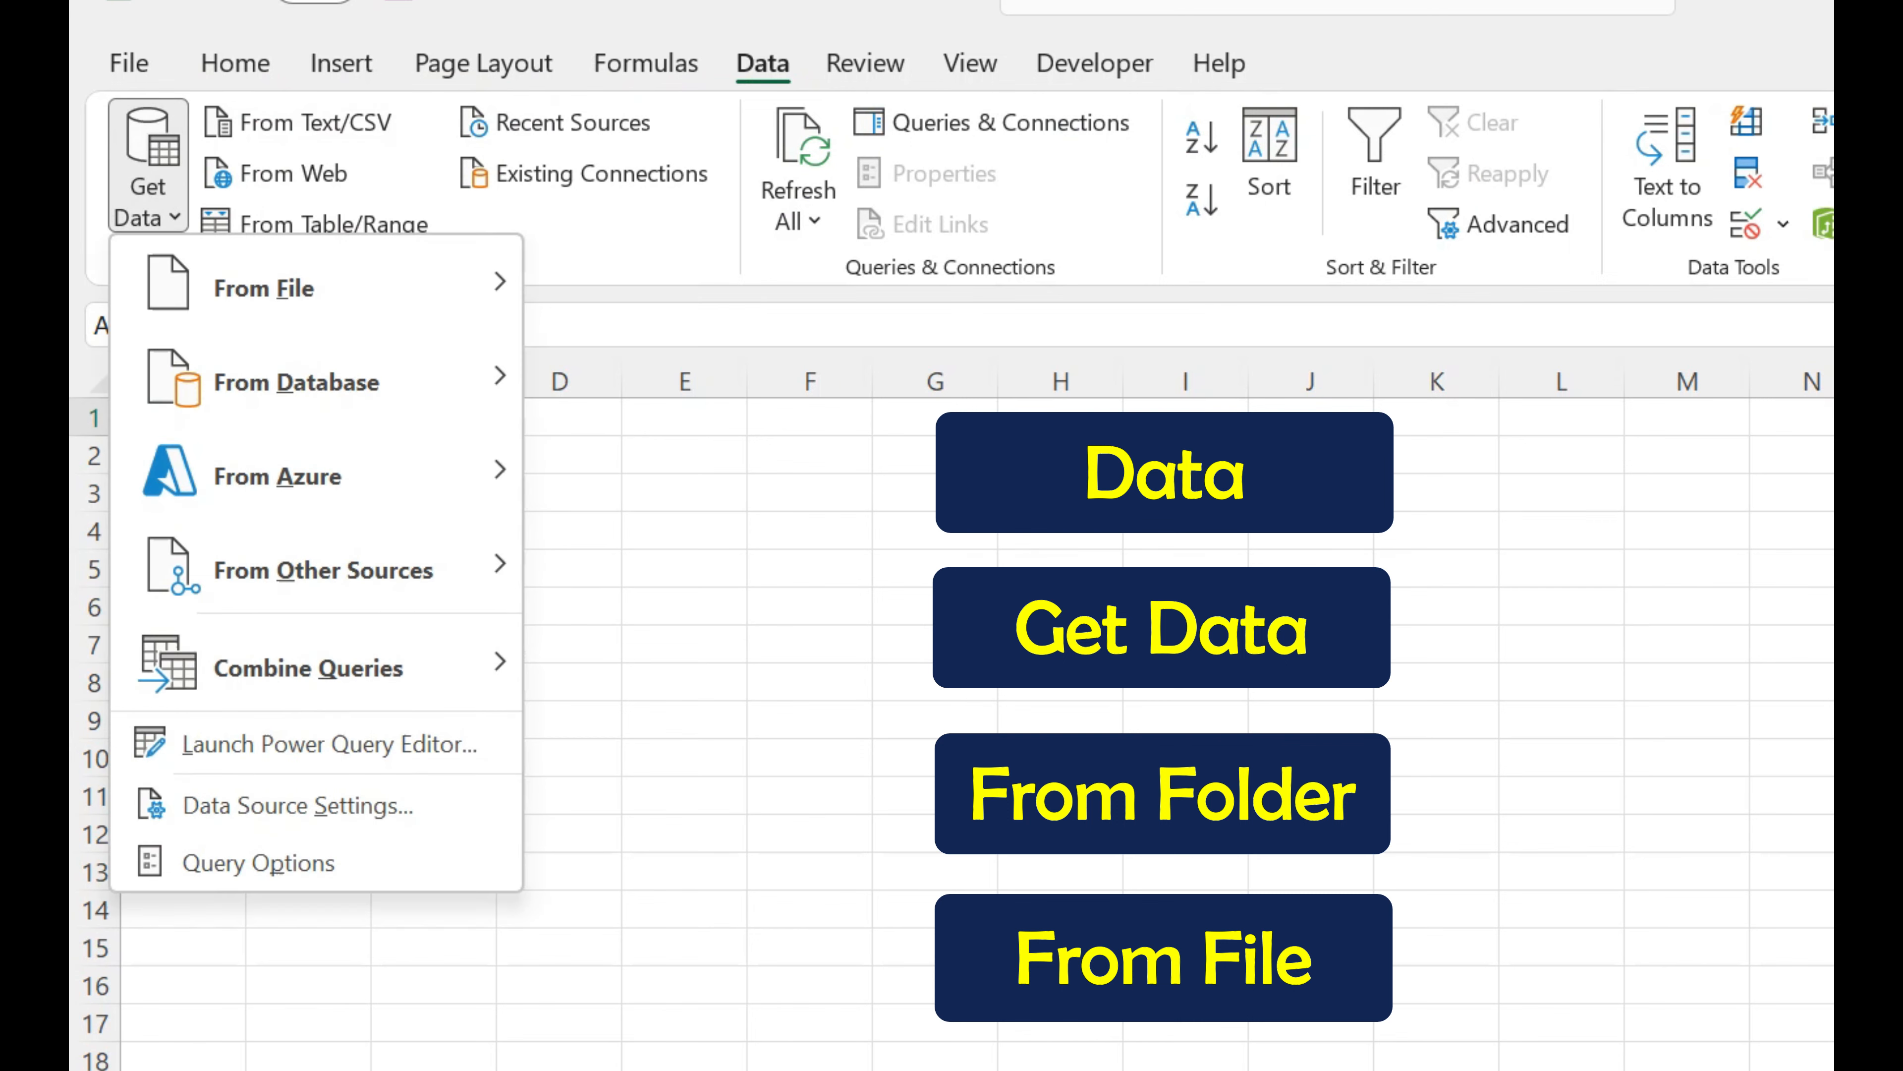
key("Down")
key("Right")
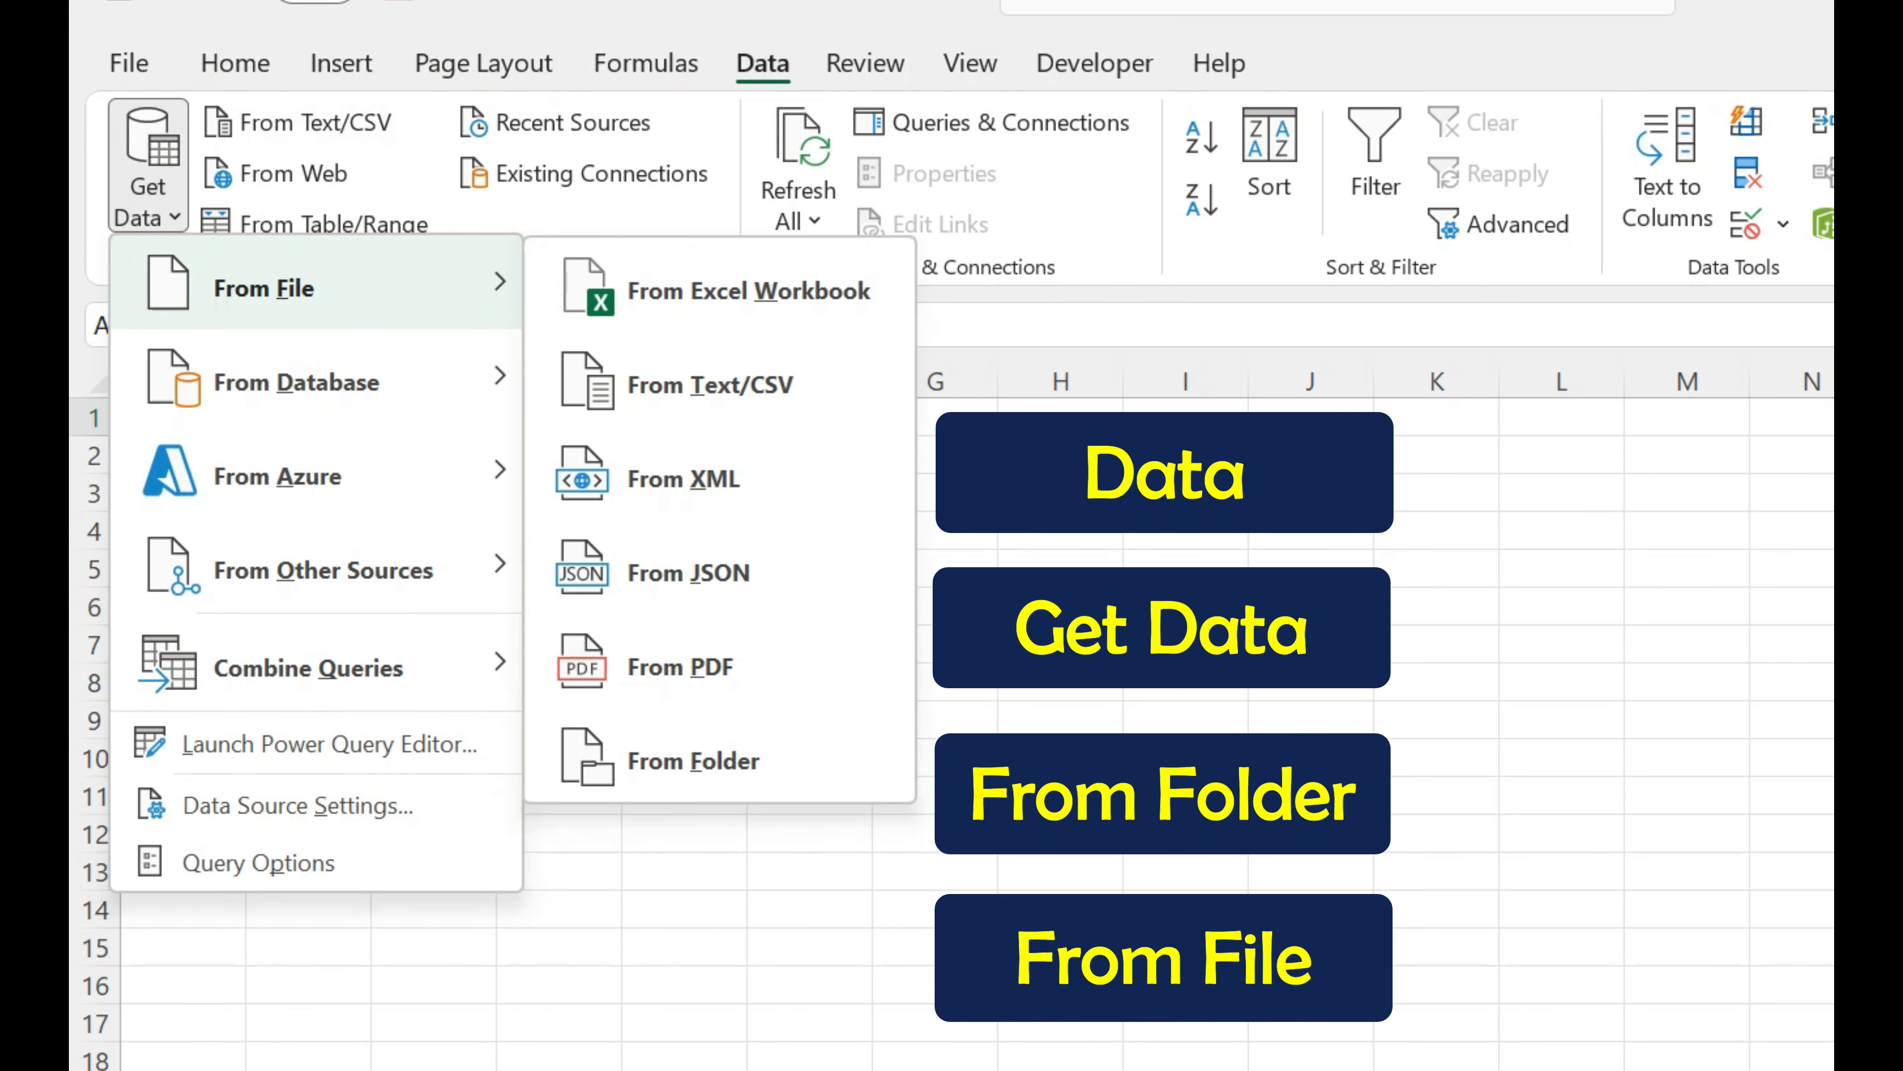
key("Down")
key("Down")
key("Down")
key("Down")
key("Down")
key("Down")
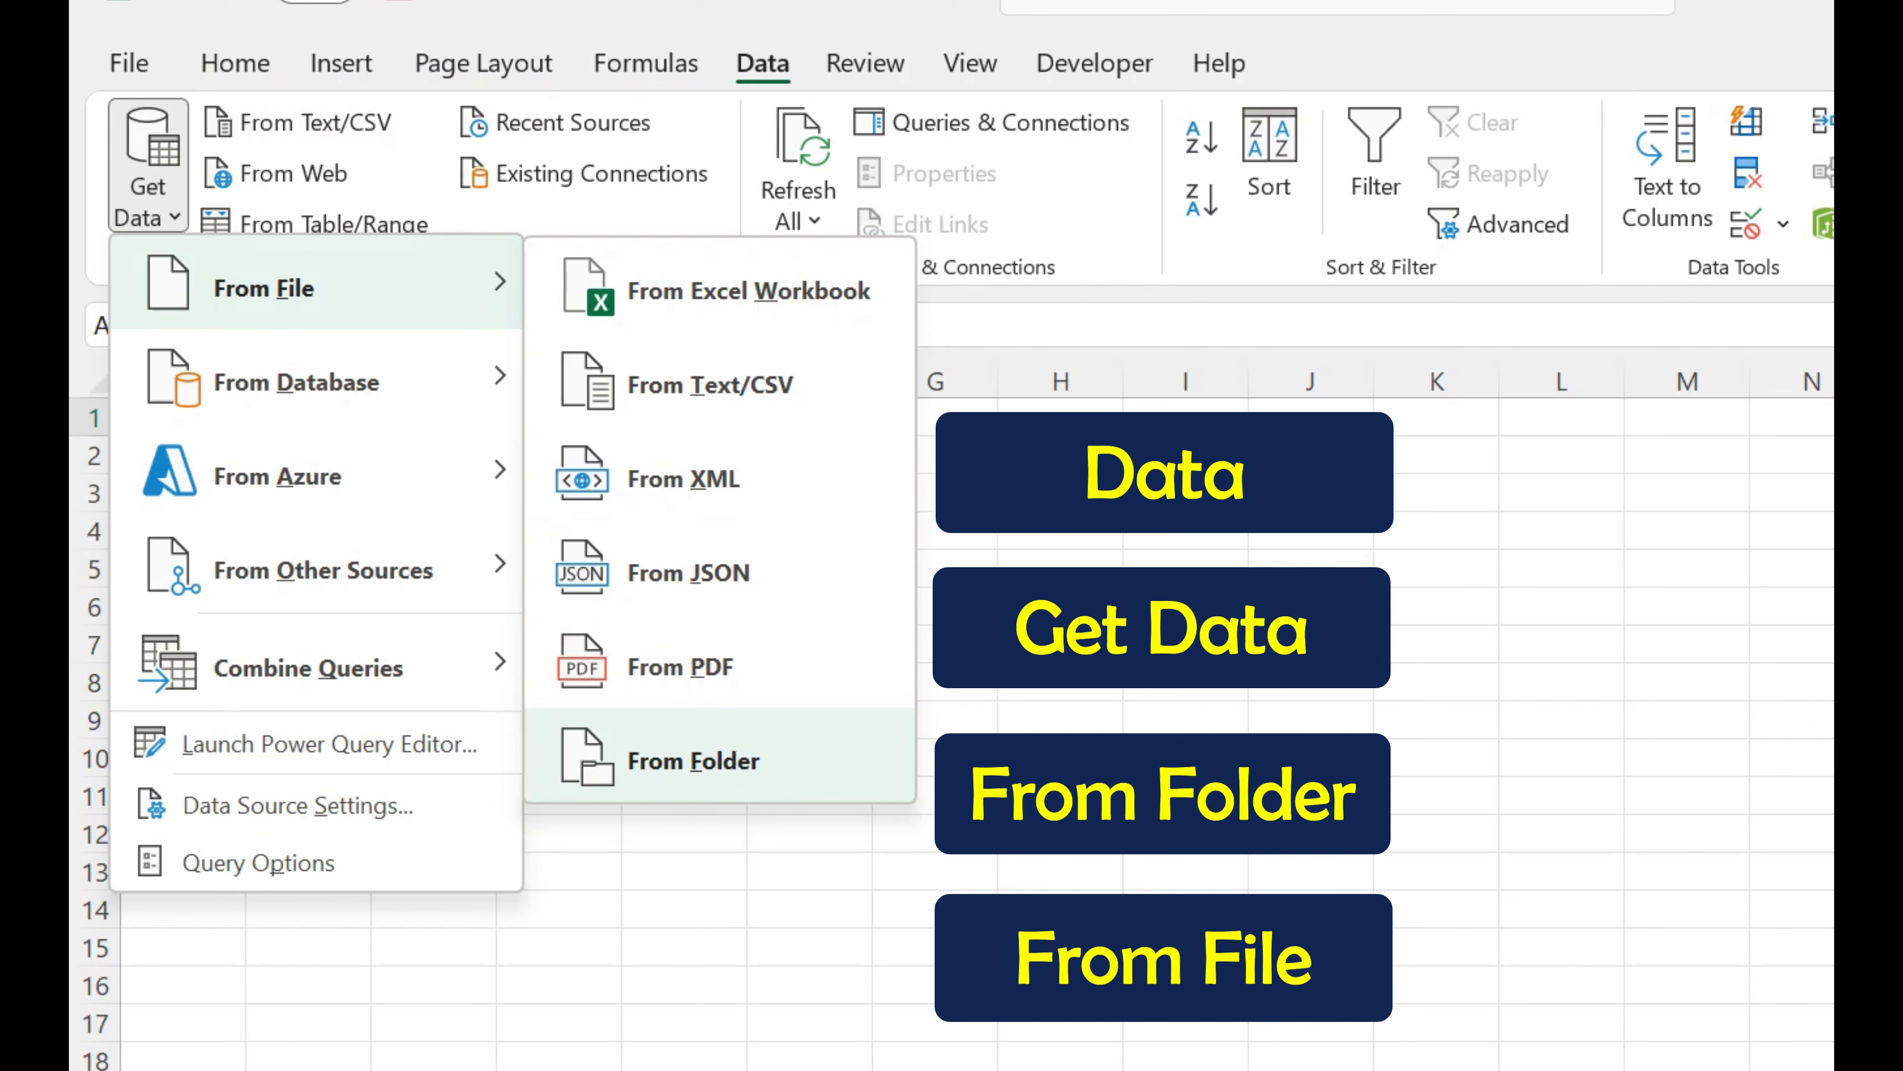
key("Return")
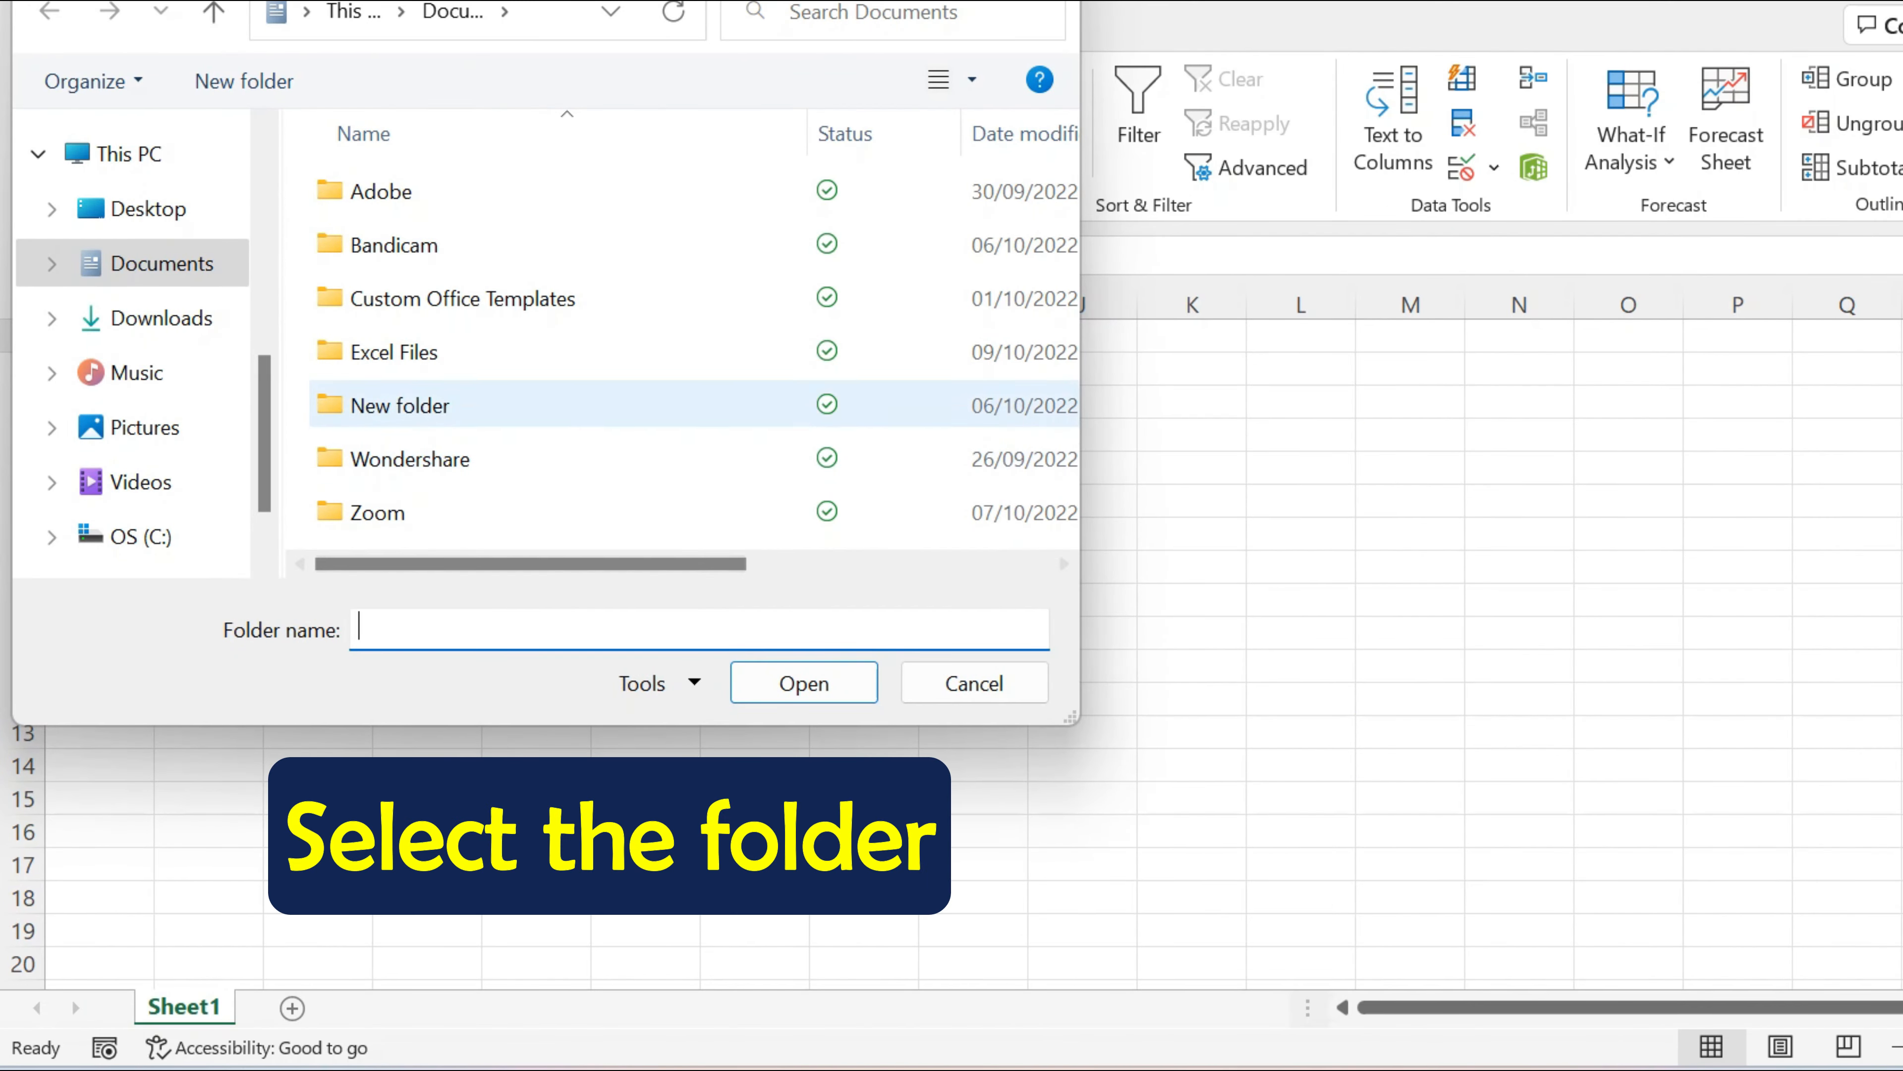
left_click(394, 352)
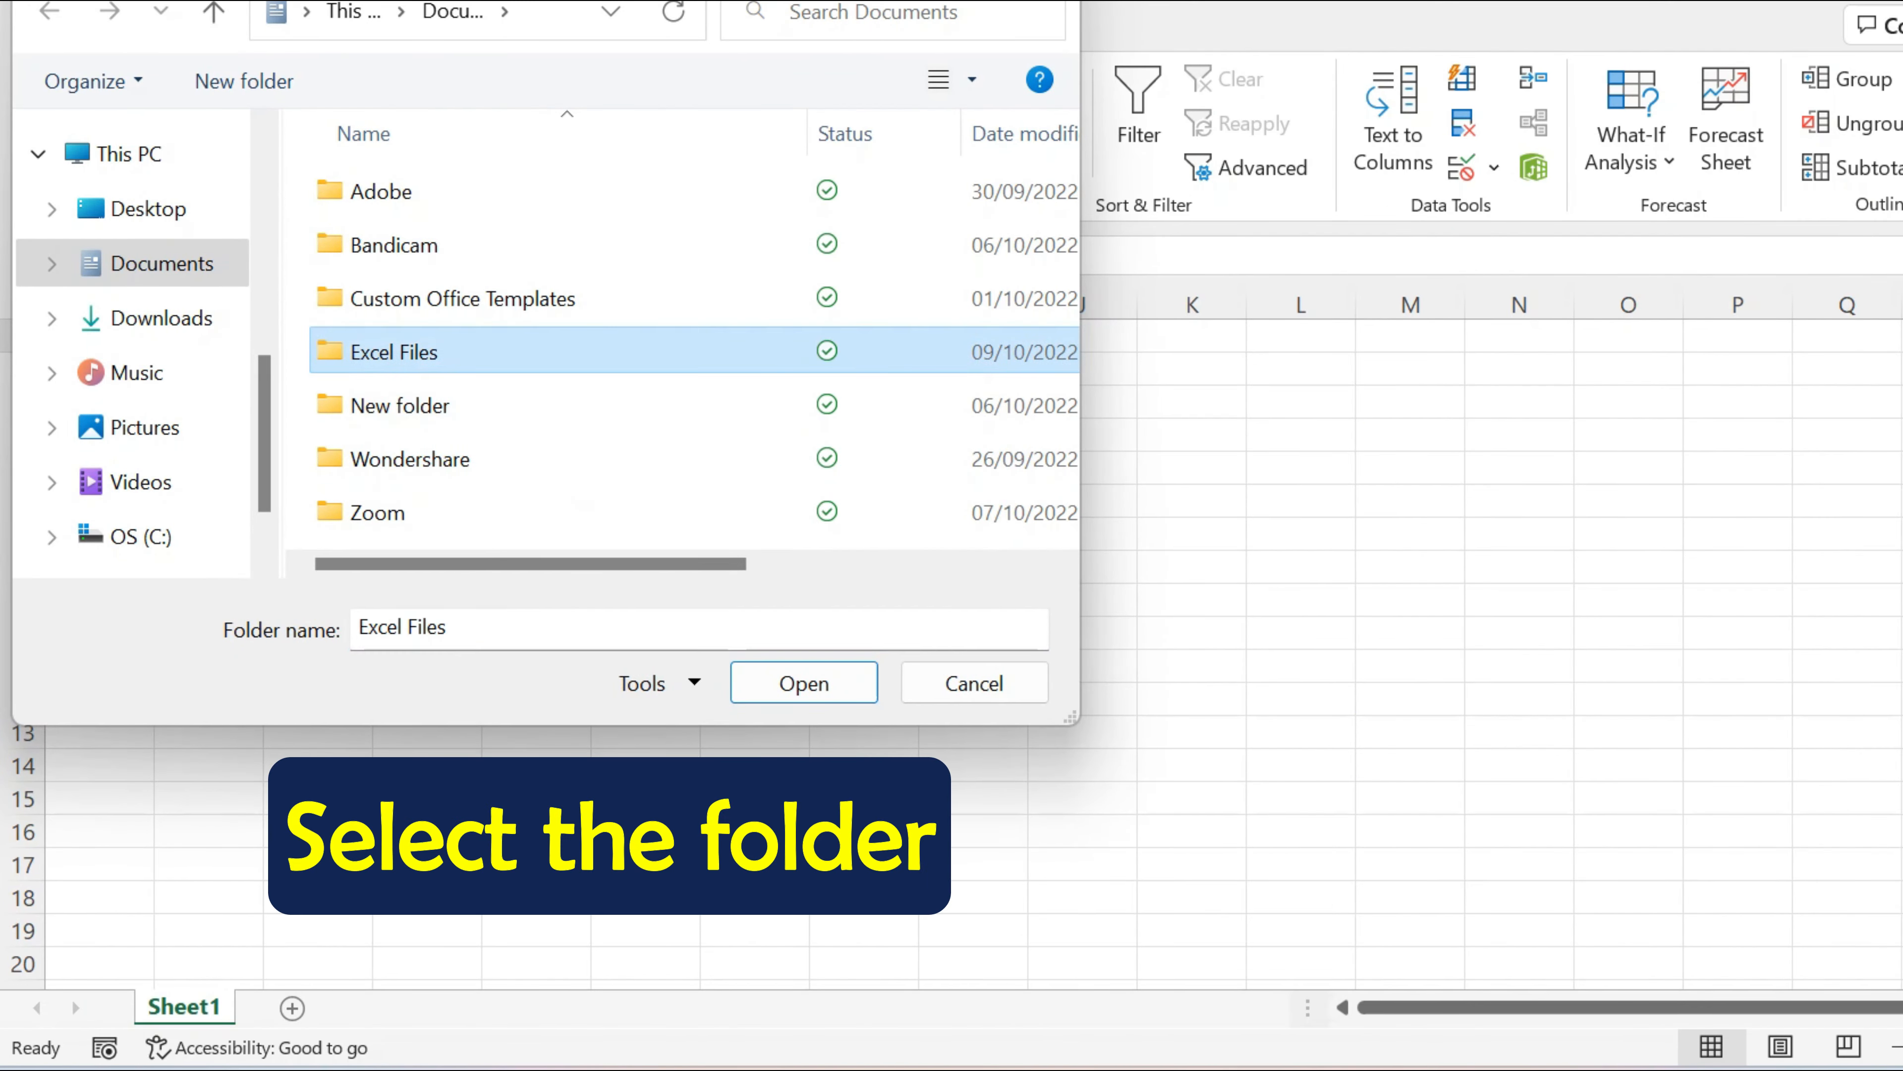
left_click(803, 683)
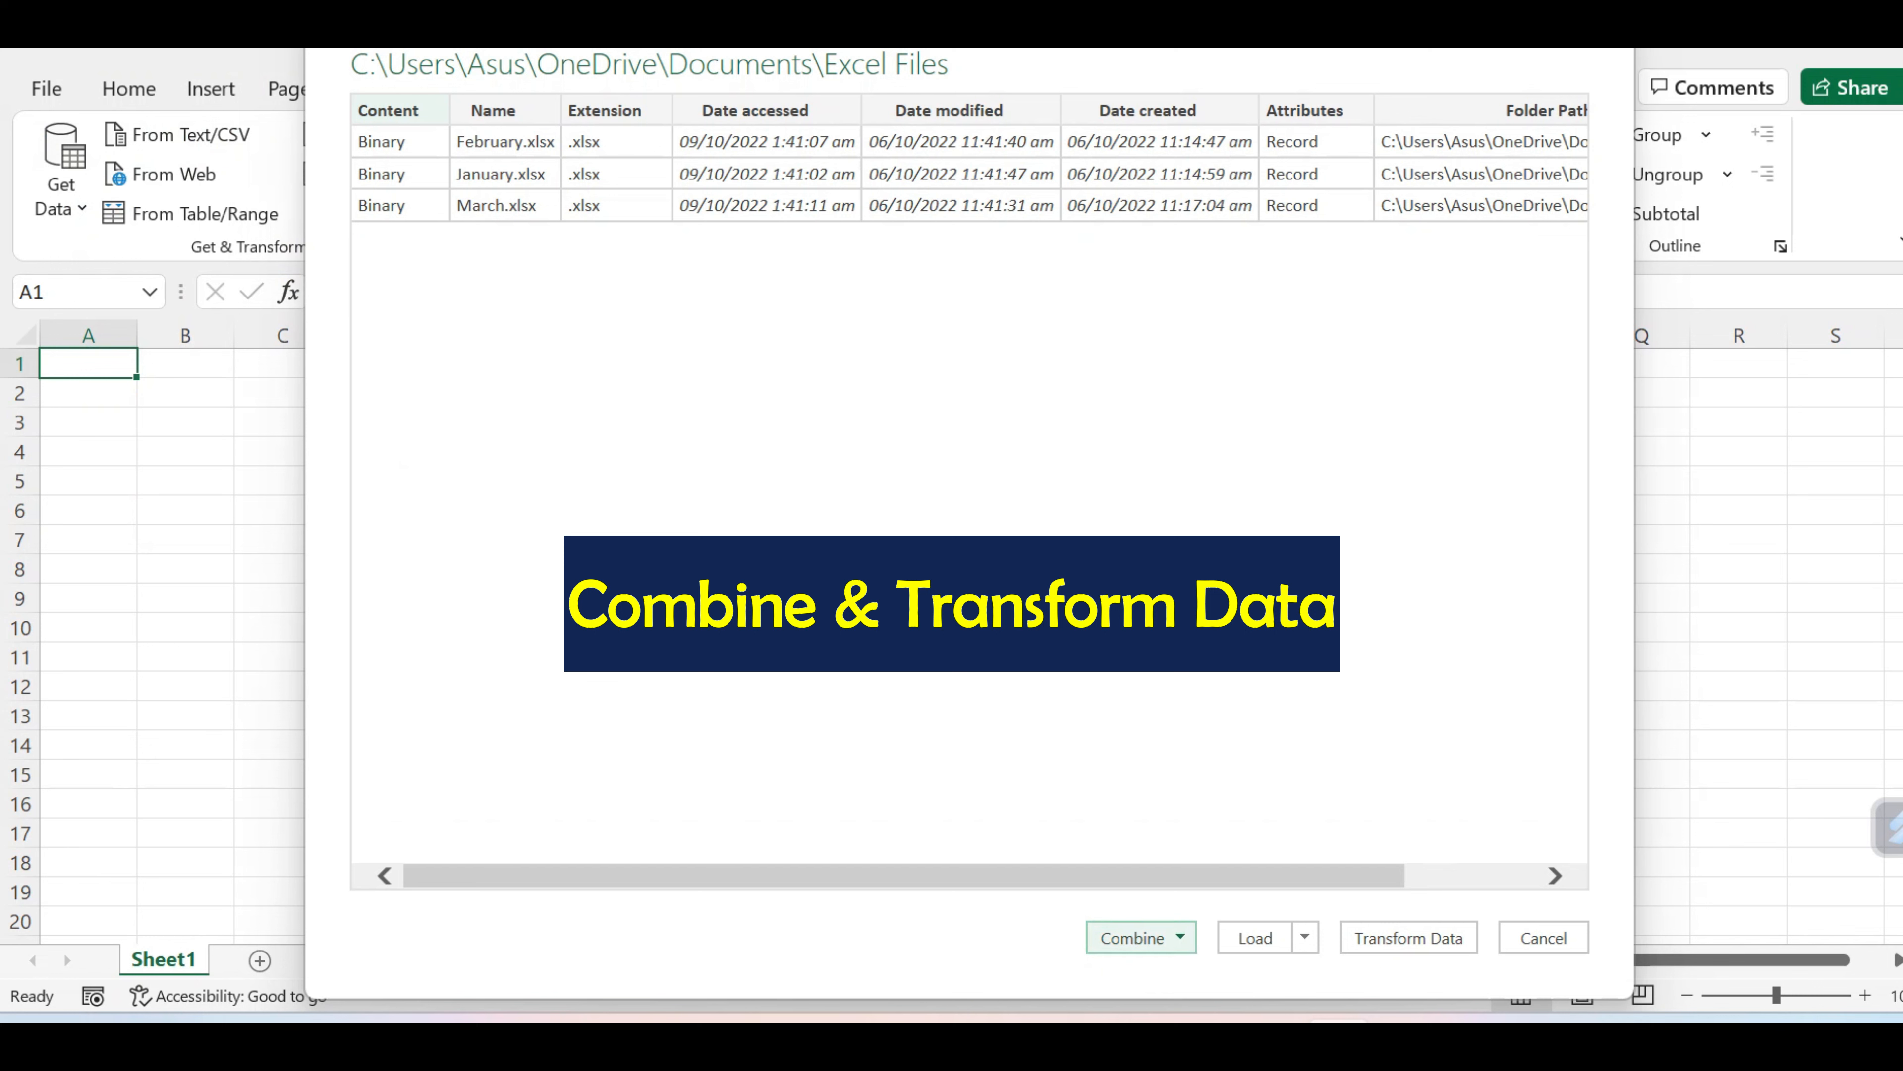
- Combine and transform the folder's files, extracting the object named Sheet with the first file as sample
left_click(1180, 937)
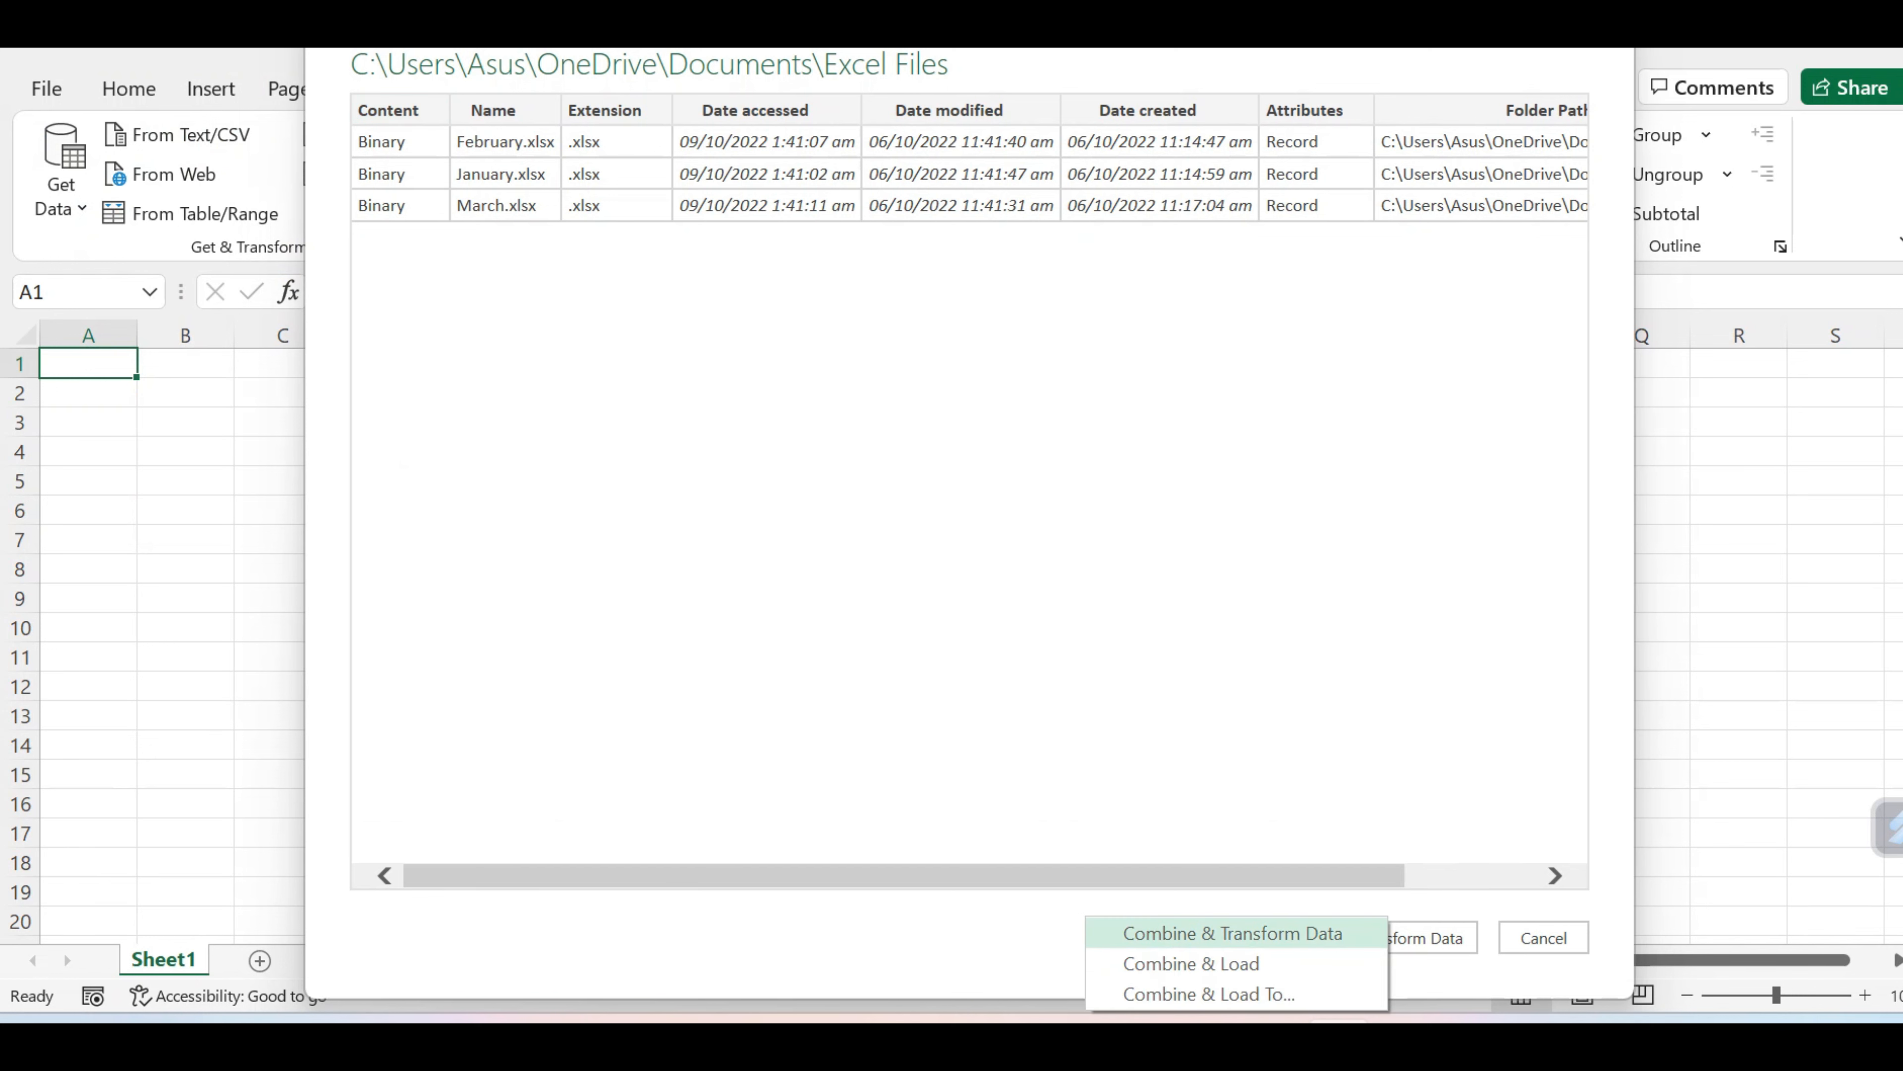
left_click(1233, 933)
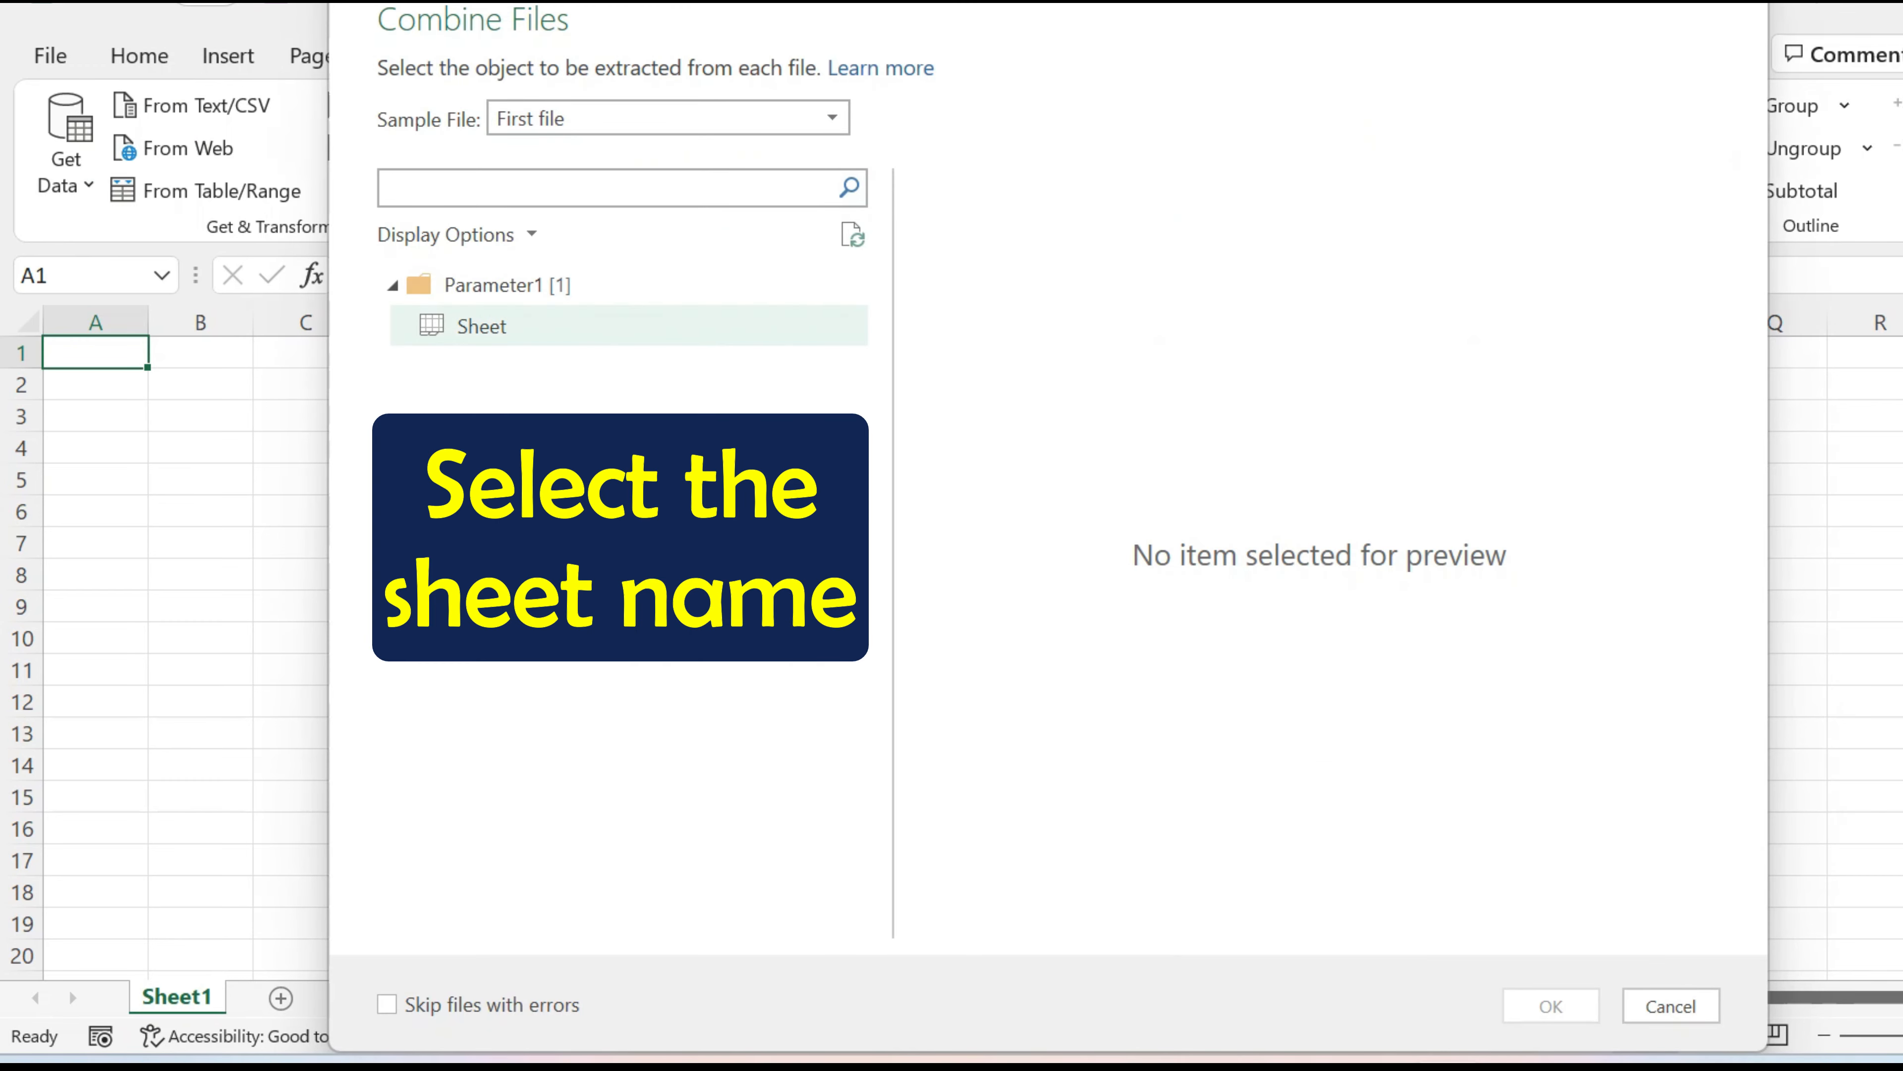
left_click(495, 326)
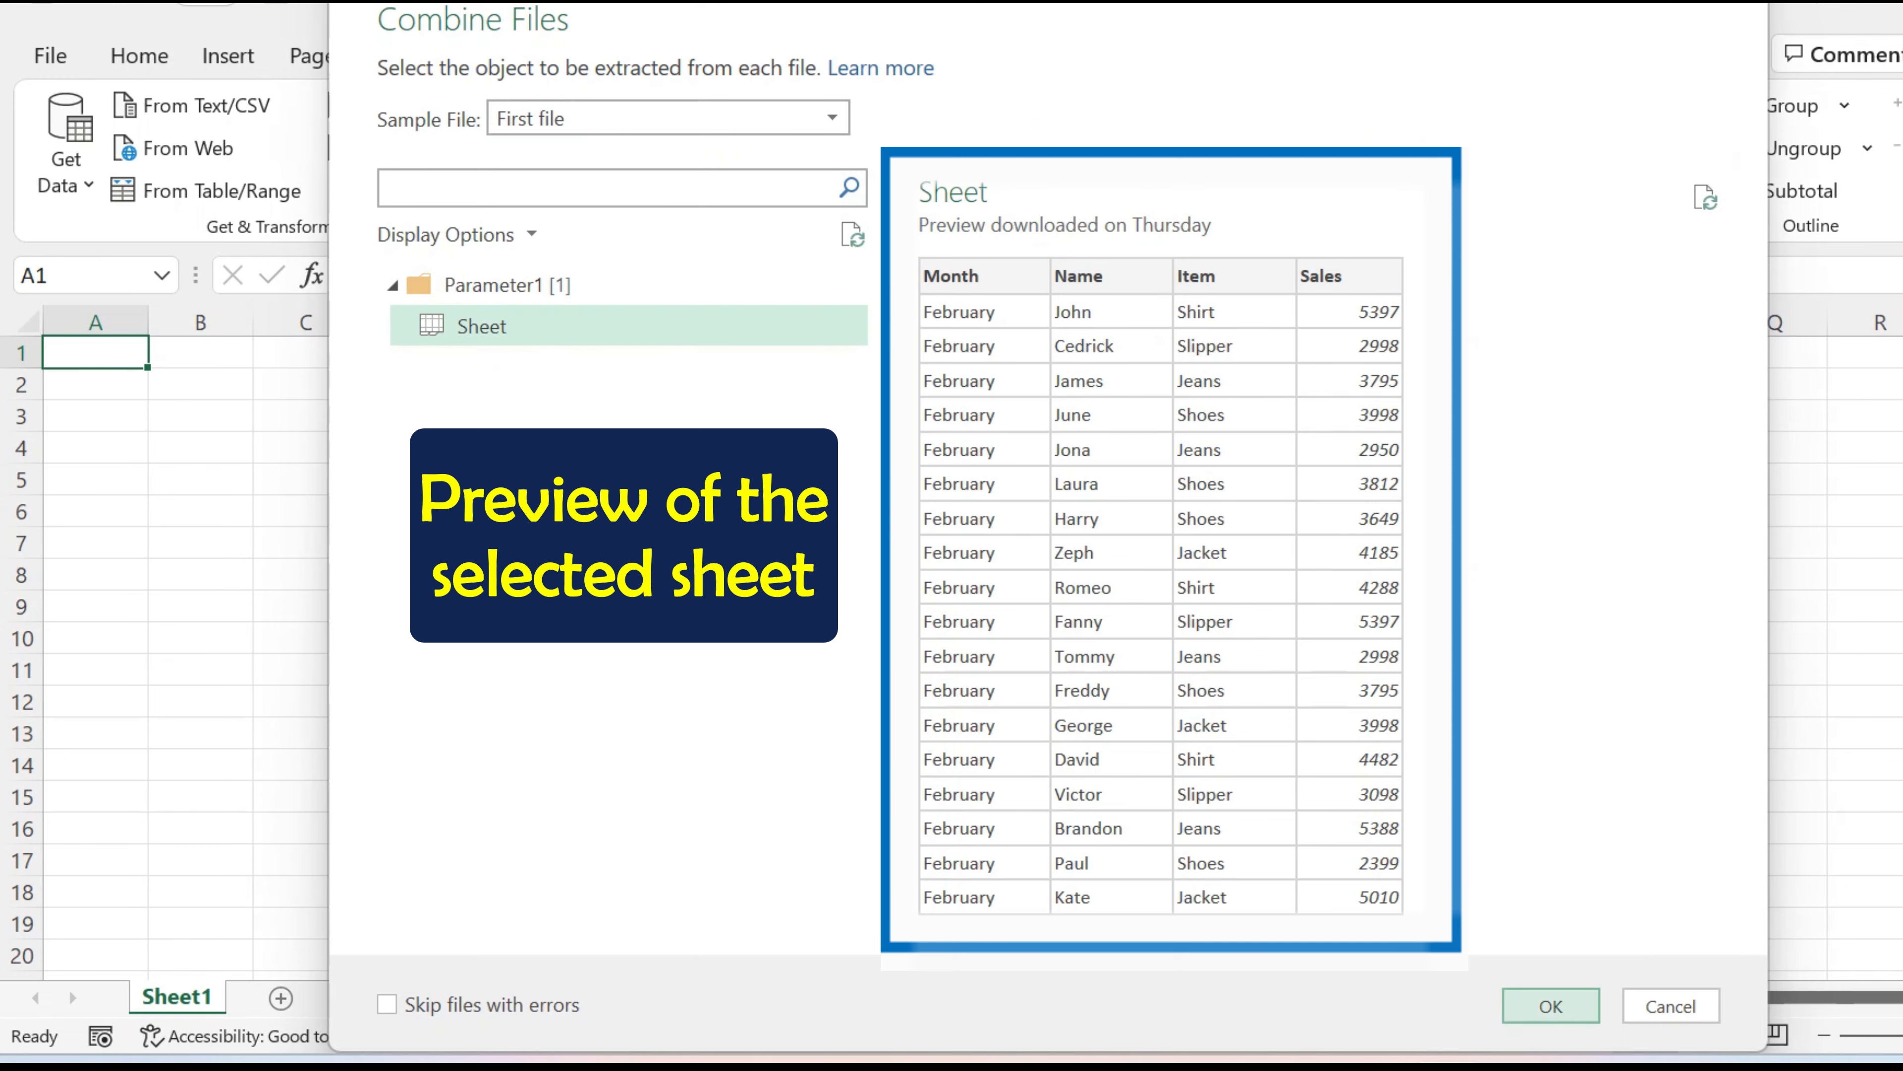
left_click(1551, 1005)
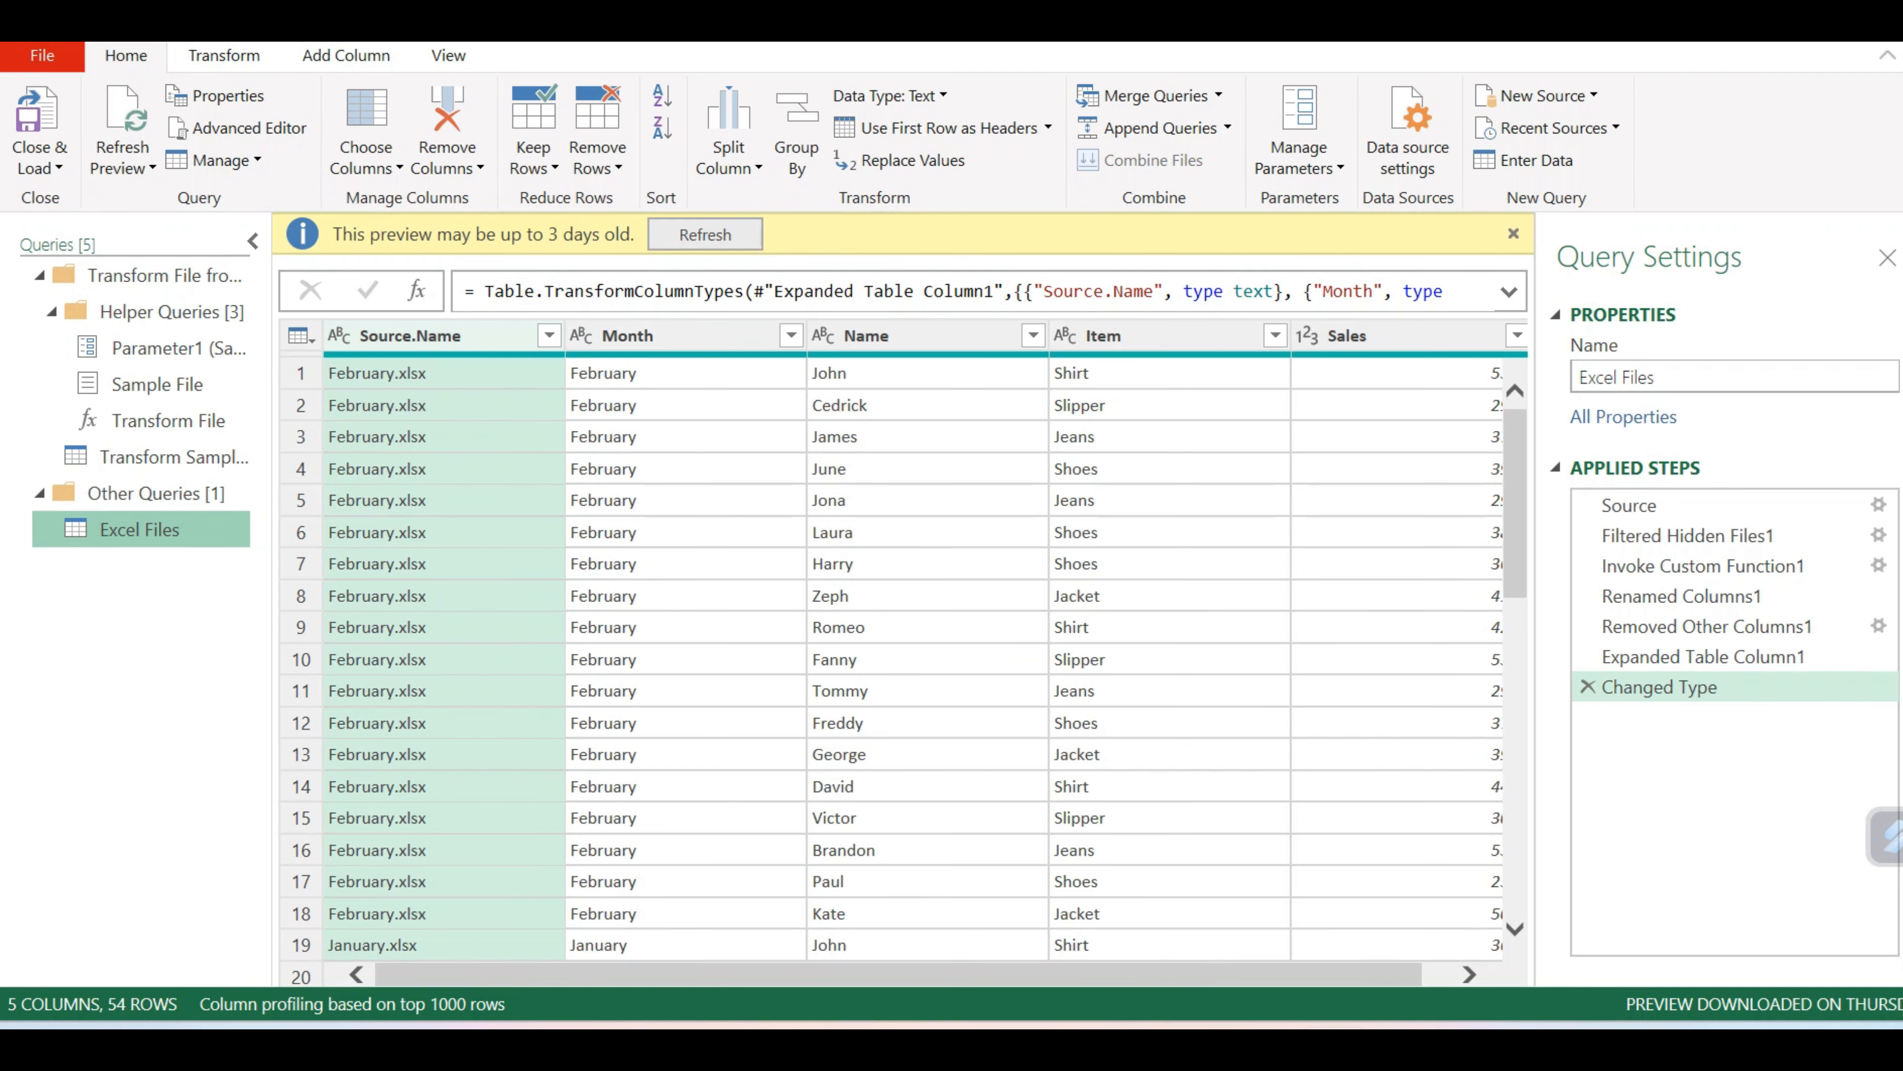
- Remove the Source.Name column from the query and apply the Month filter with all months selected
right_click(374, 335)
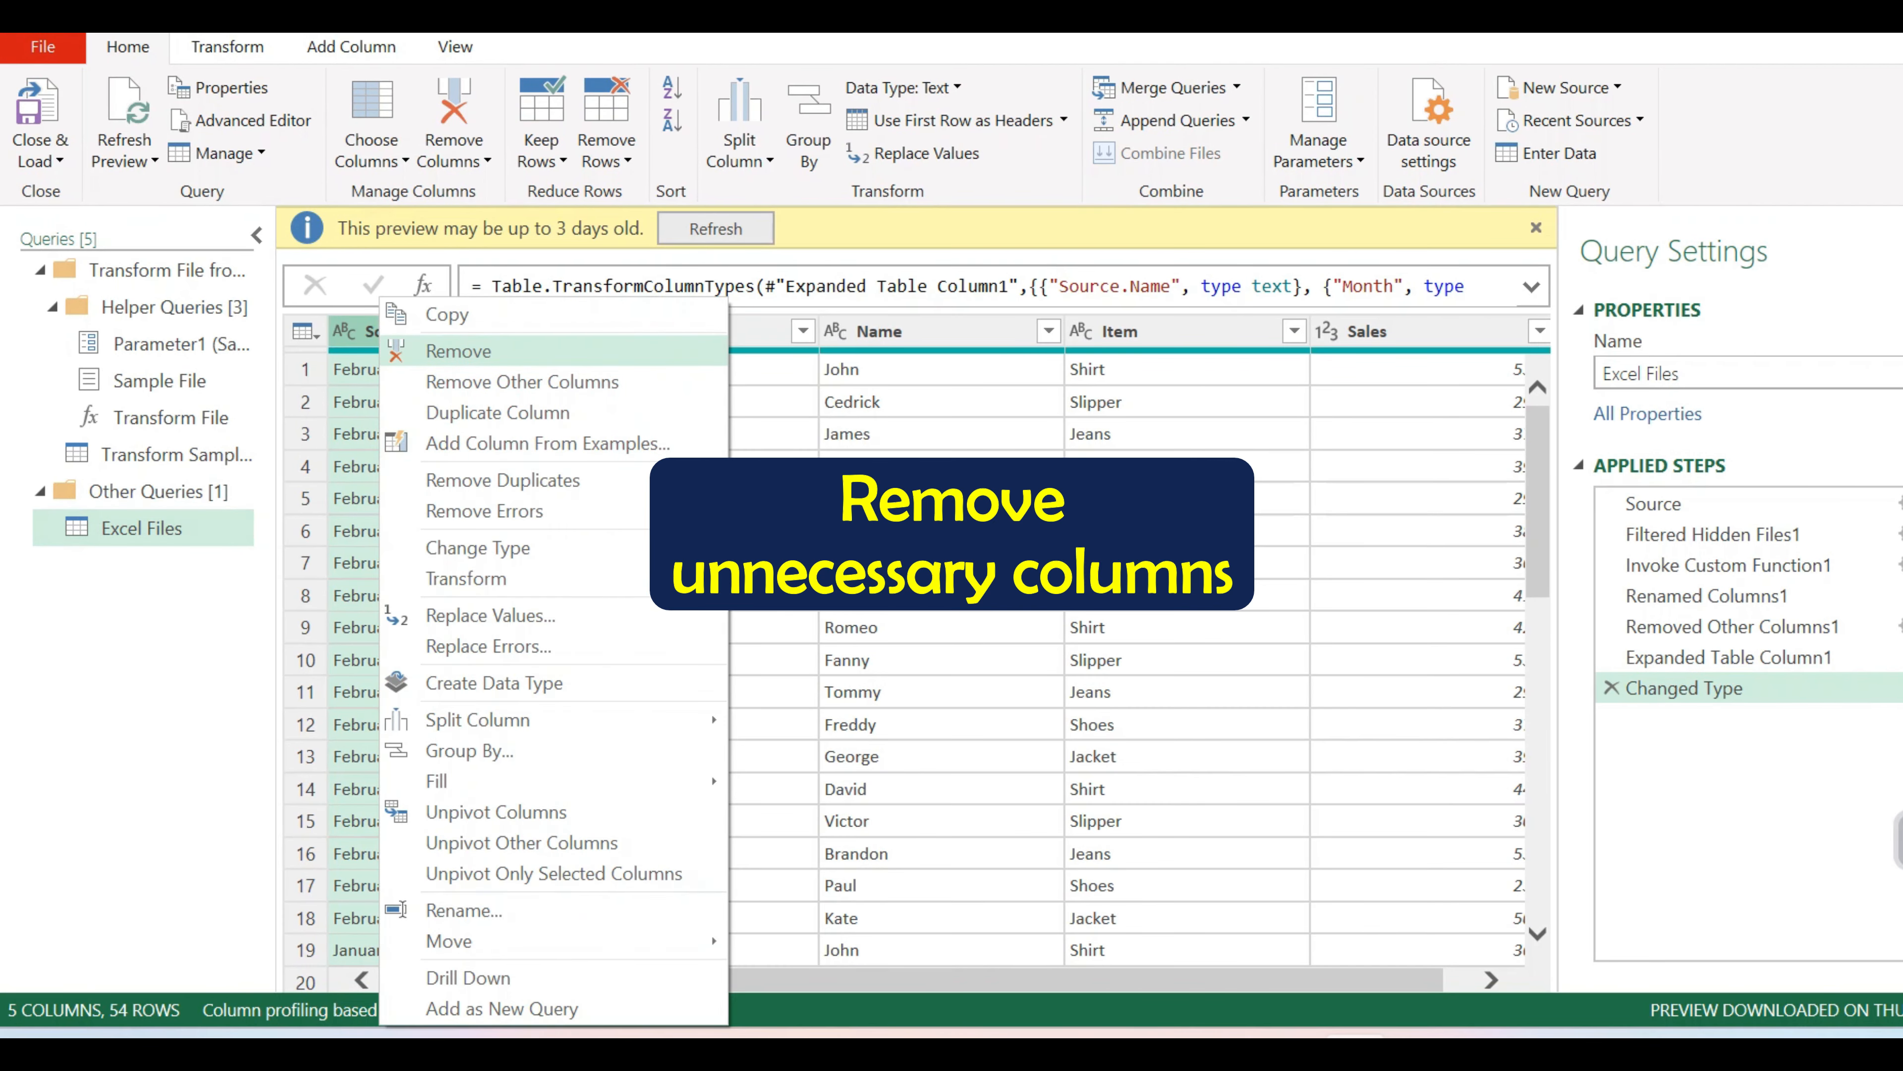
left_click(458, 351)
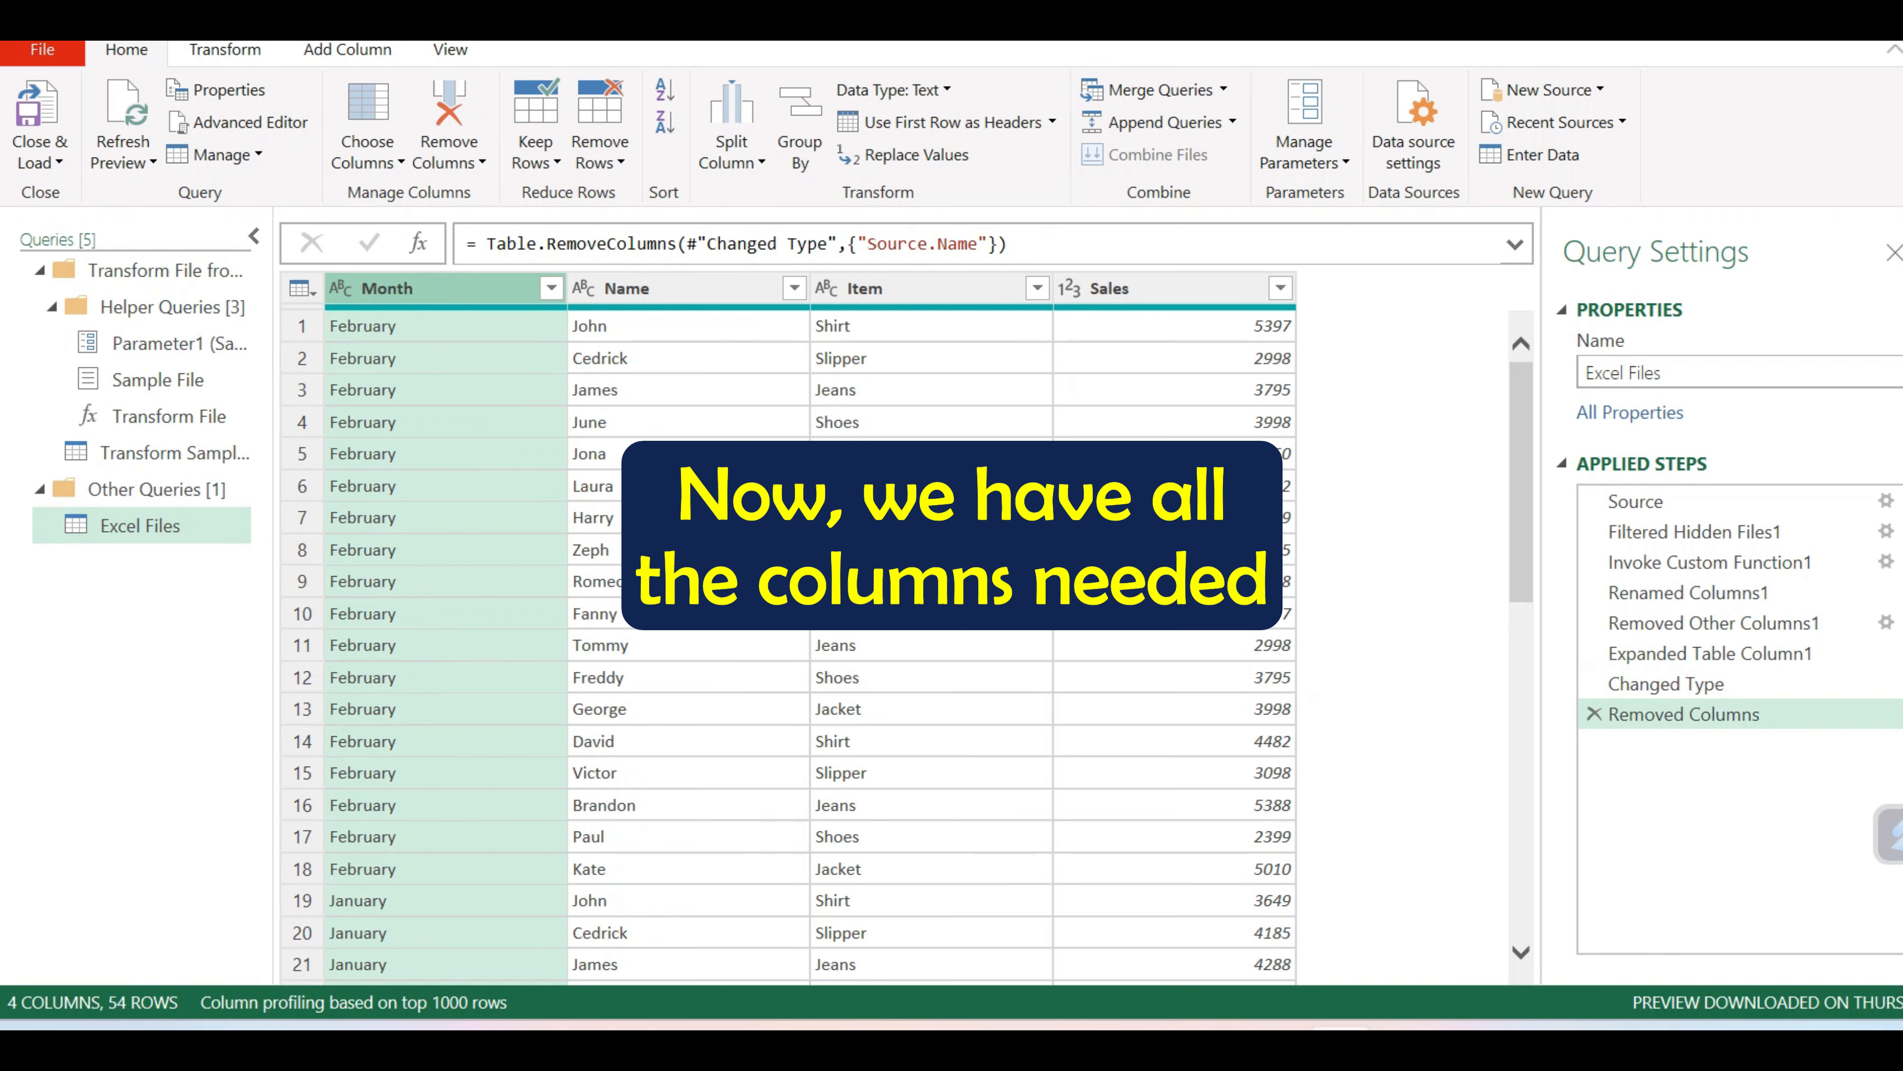
left_click(551, 288)
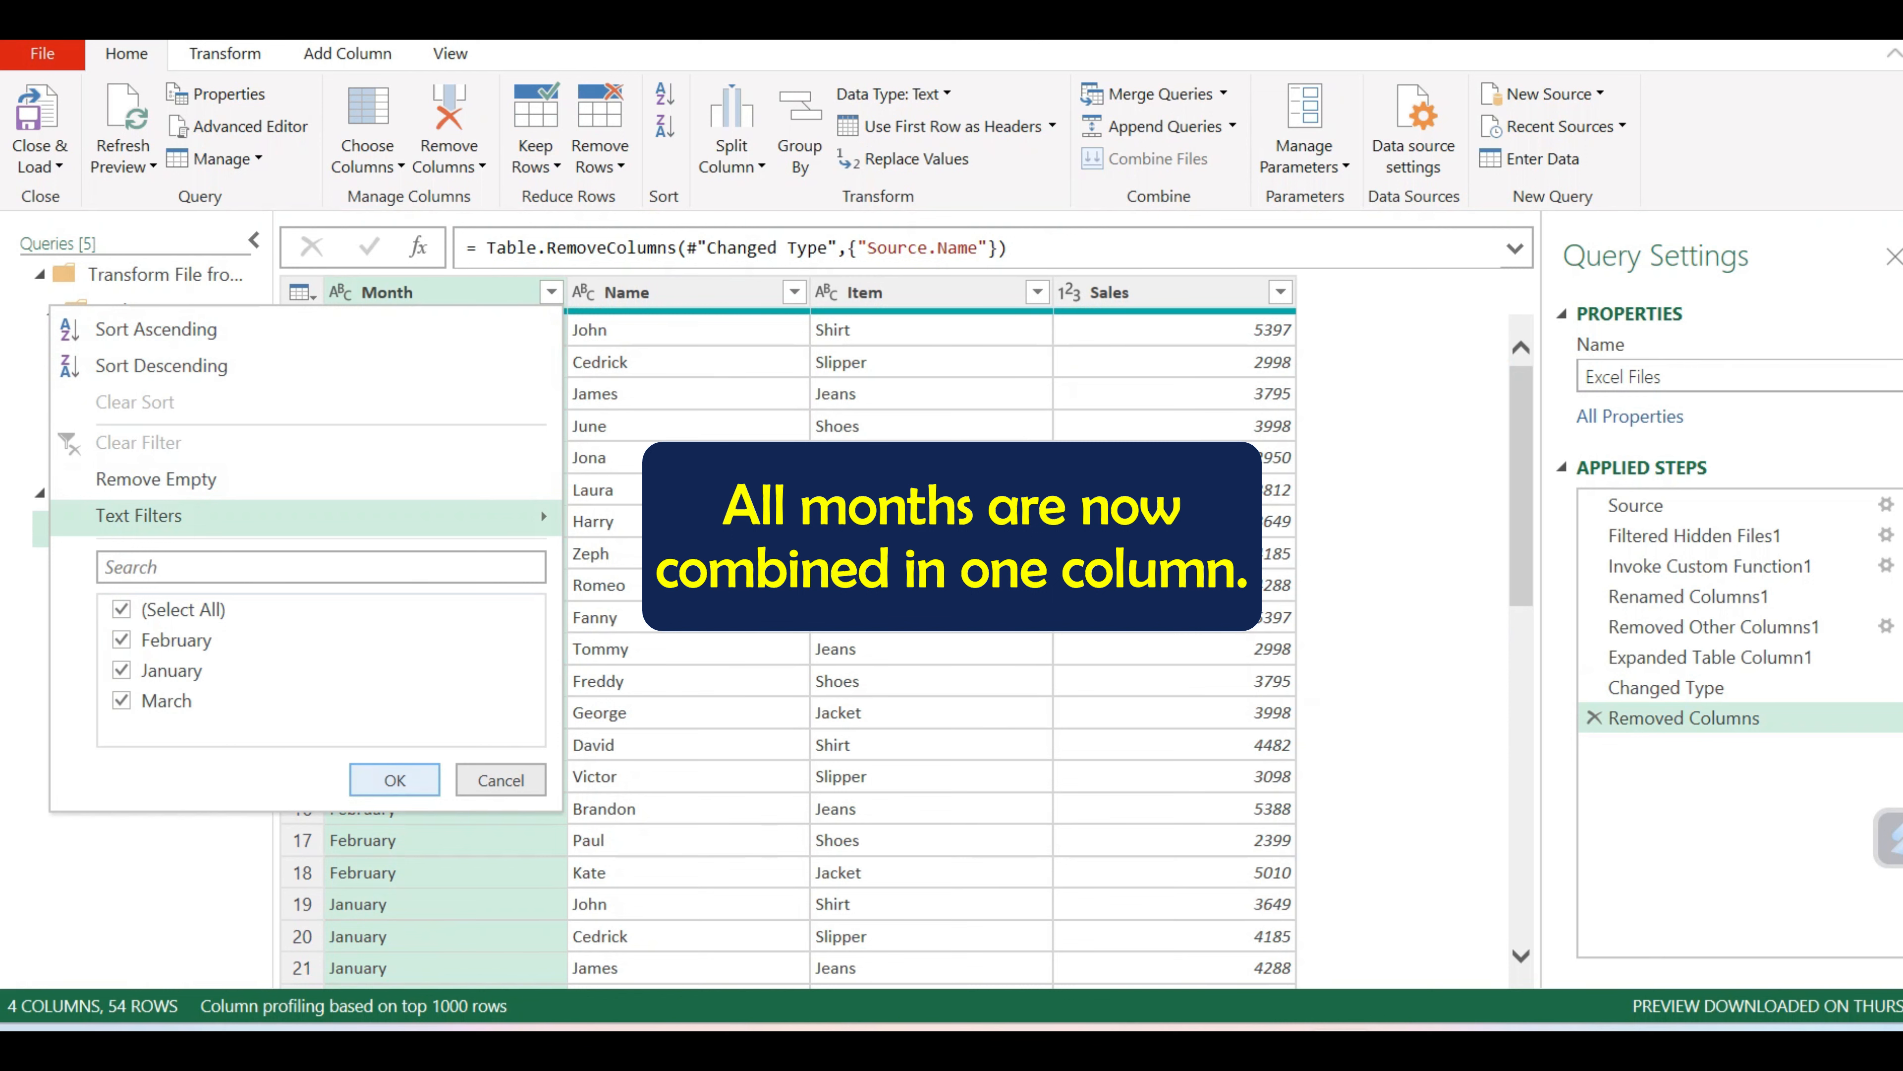
left_click(394, 780)
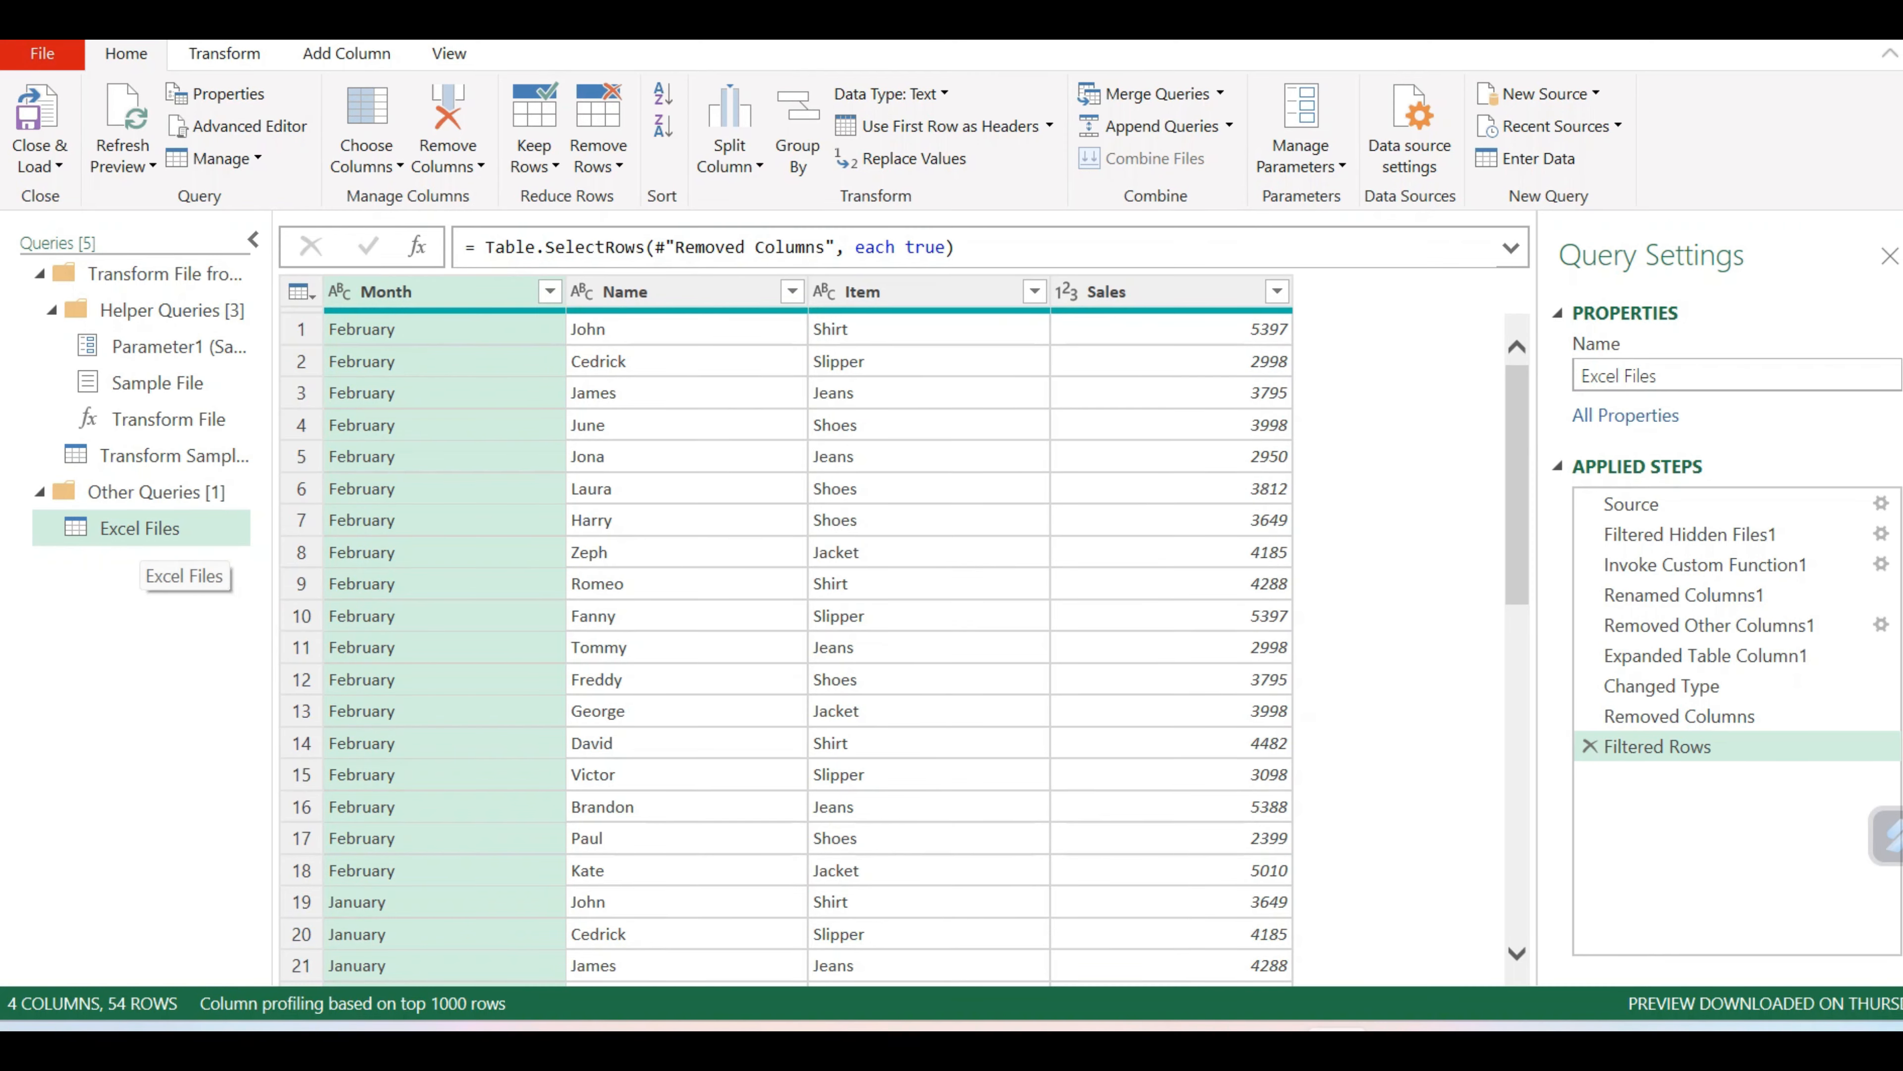
- Rename the Excel Files query as Sales per Month
left_click_drag(1659, 376, 1578, 376)
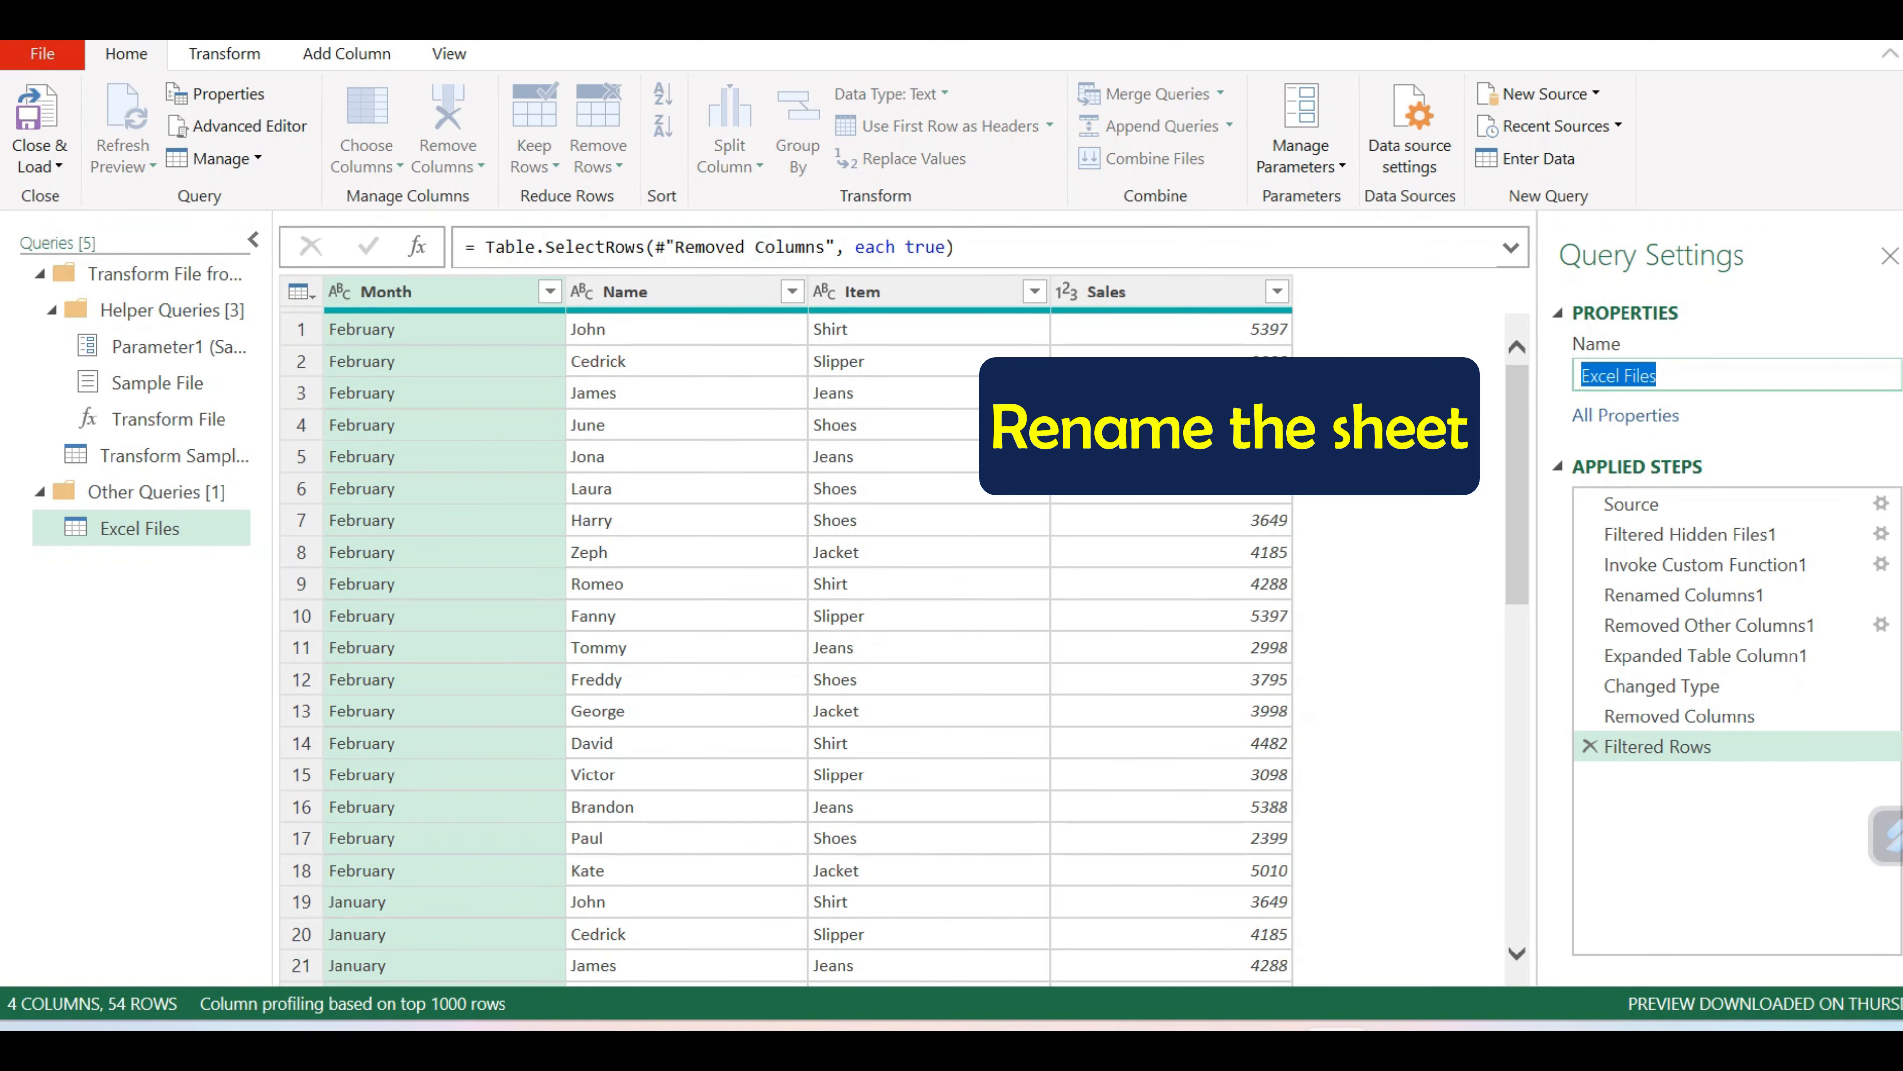
type("Sales per")
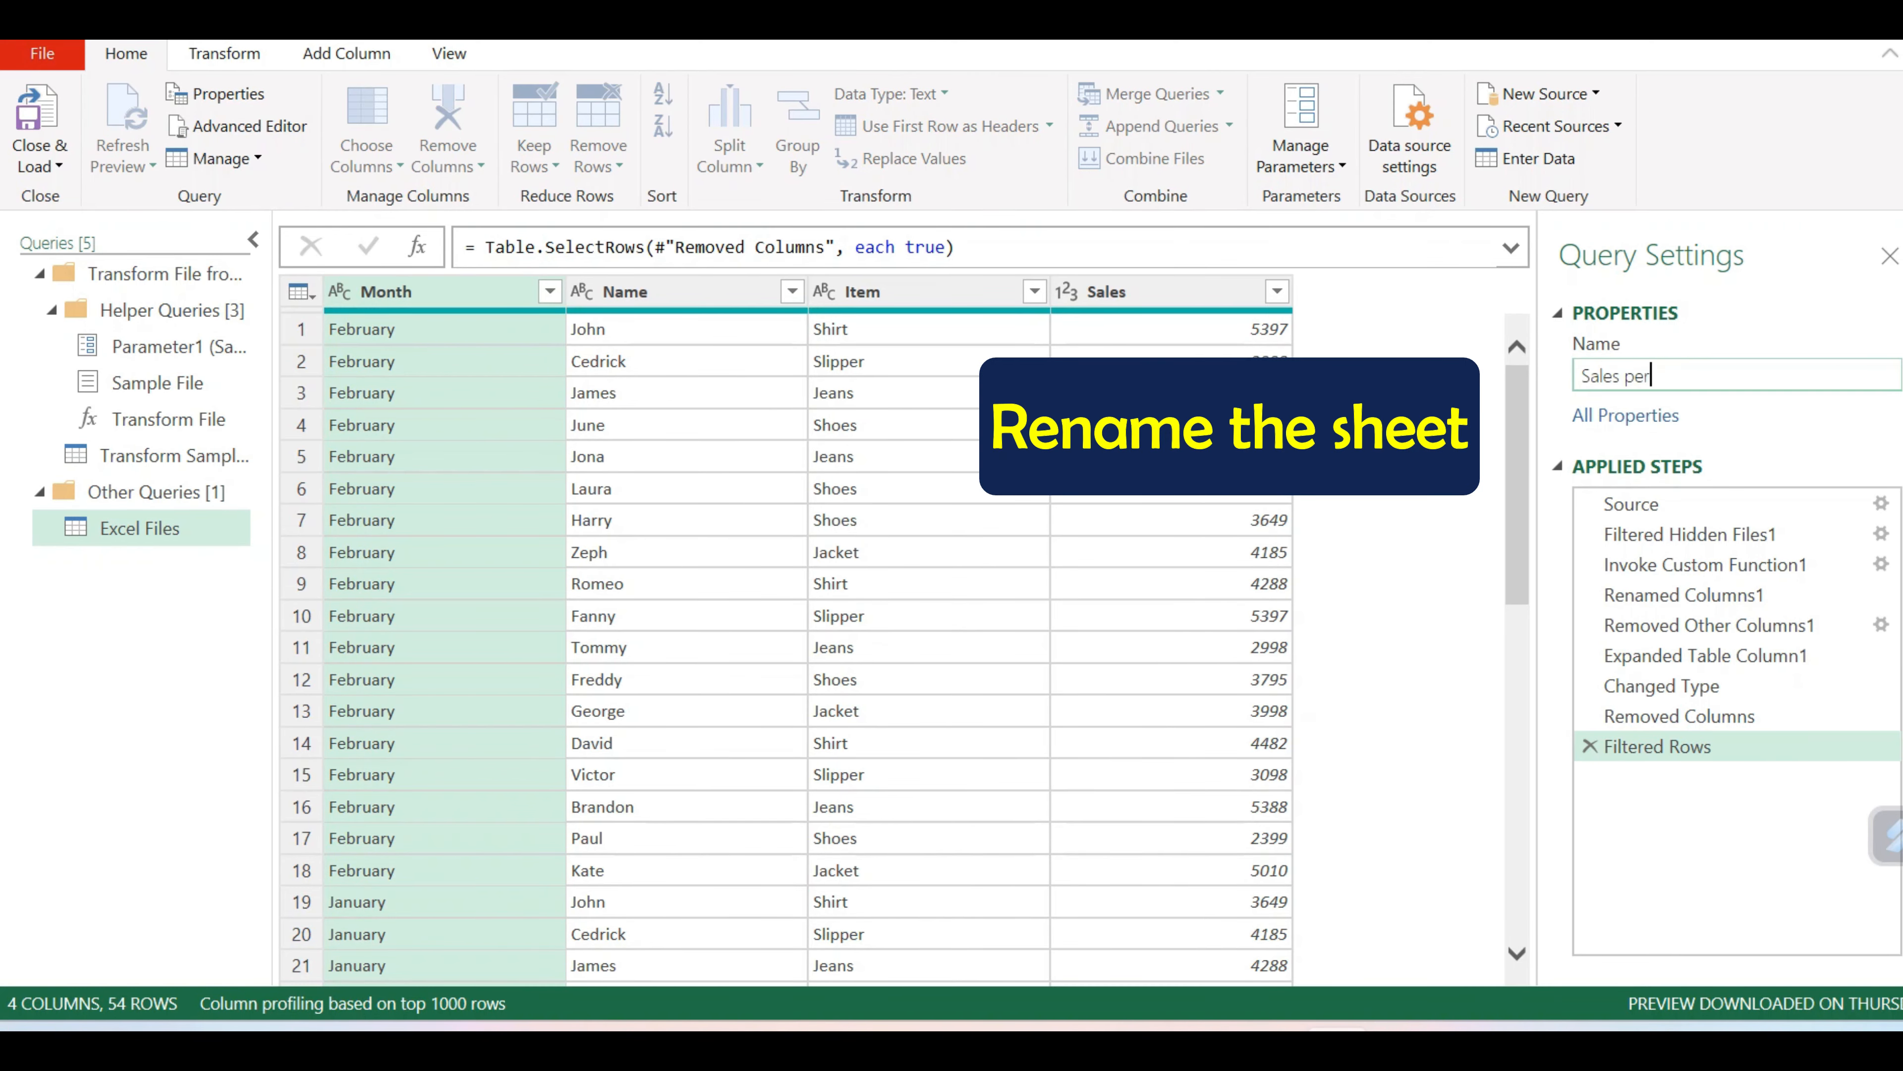
type(" Month")
key("Return")
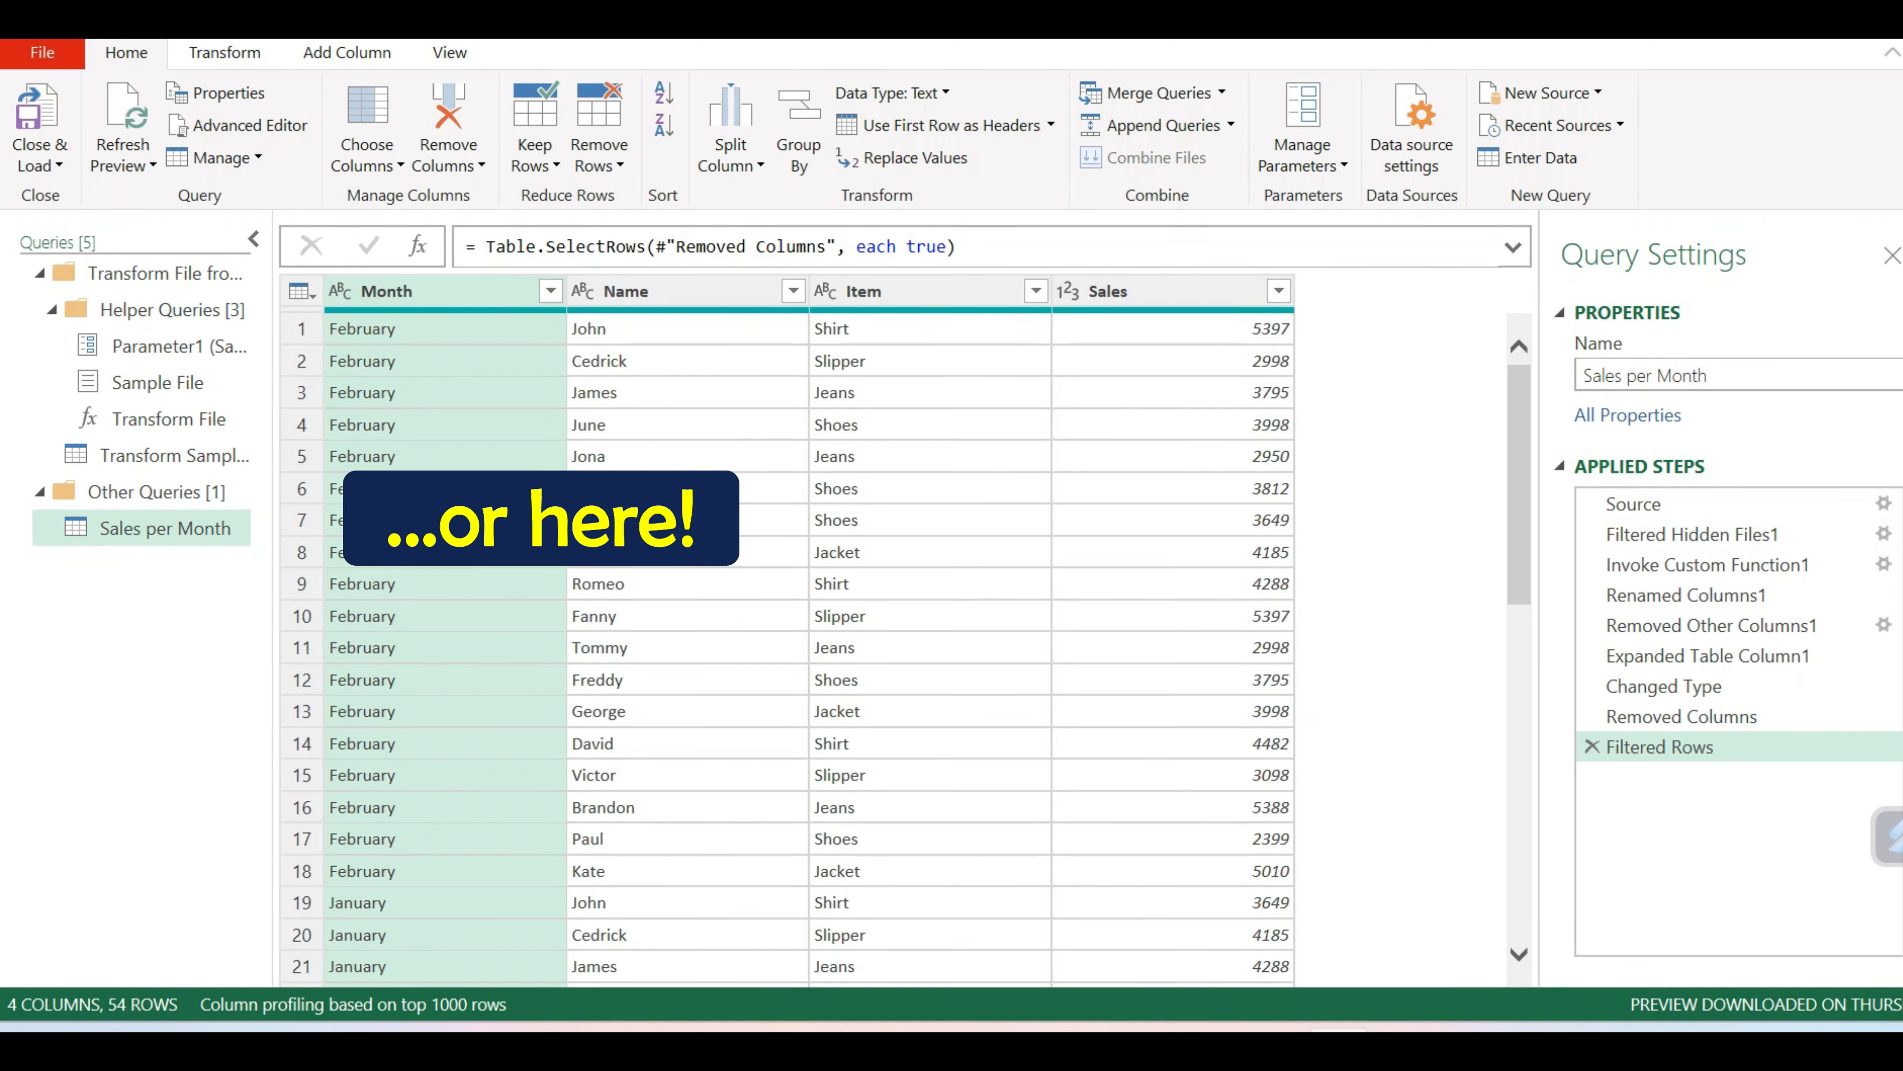
right_click(117, 529)
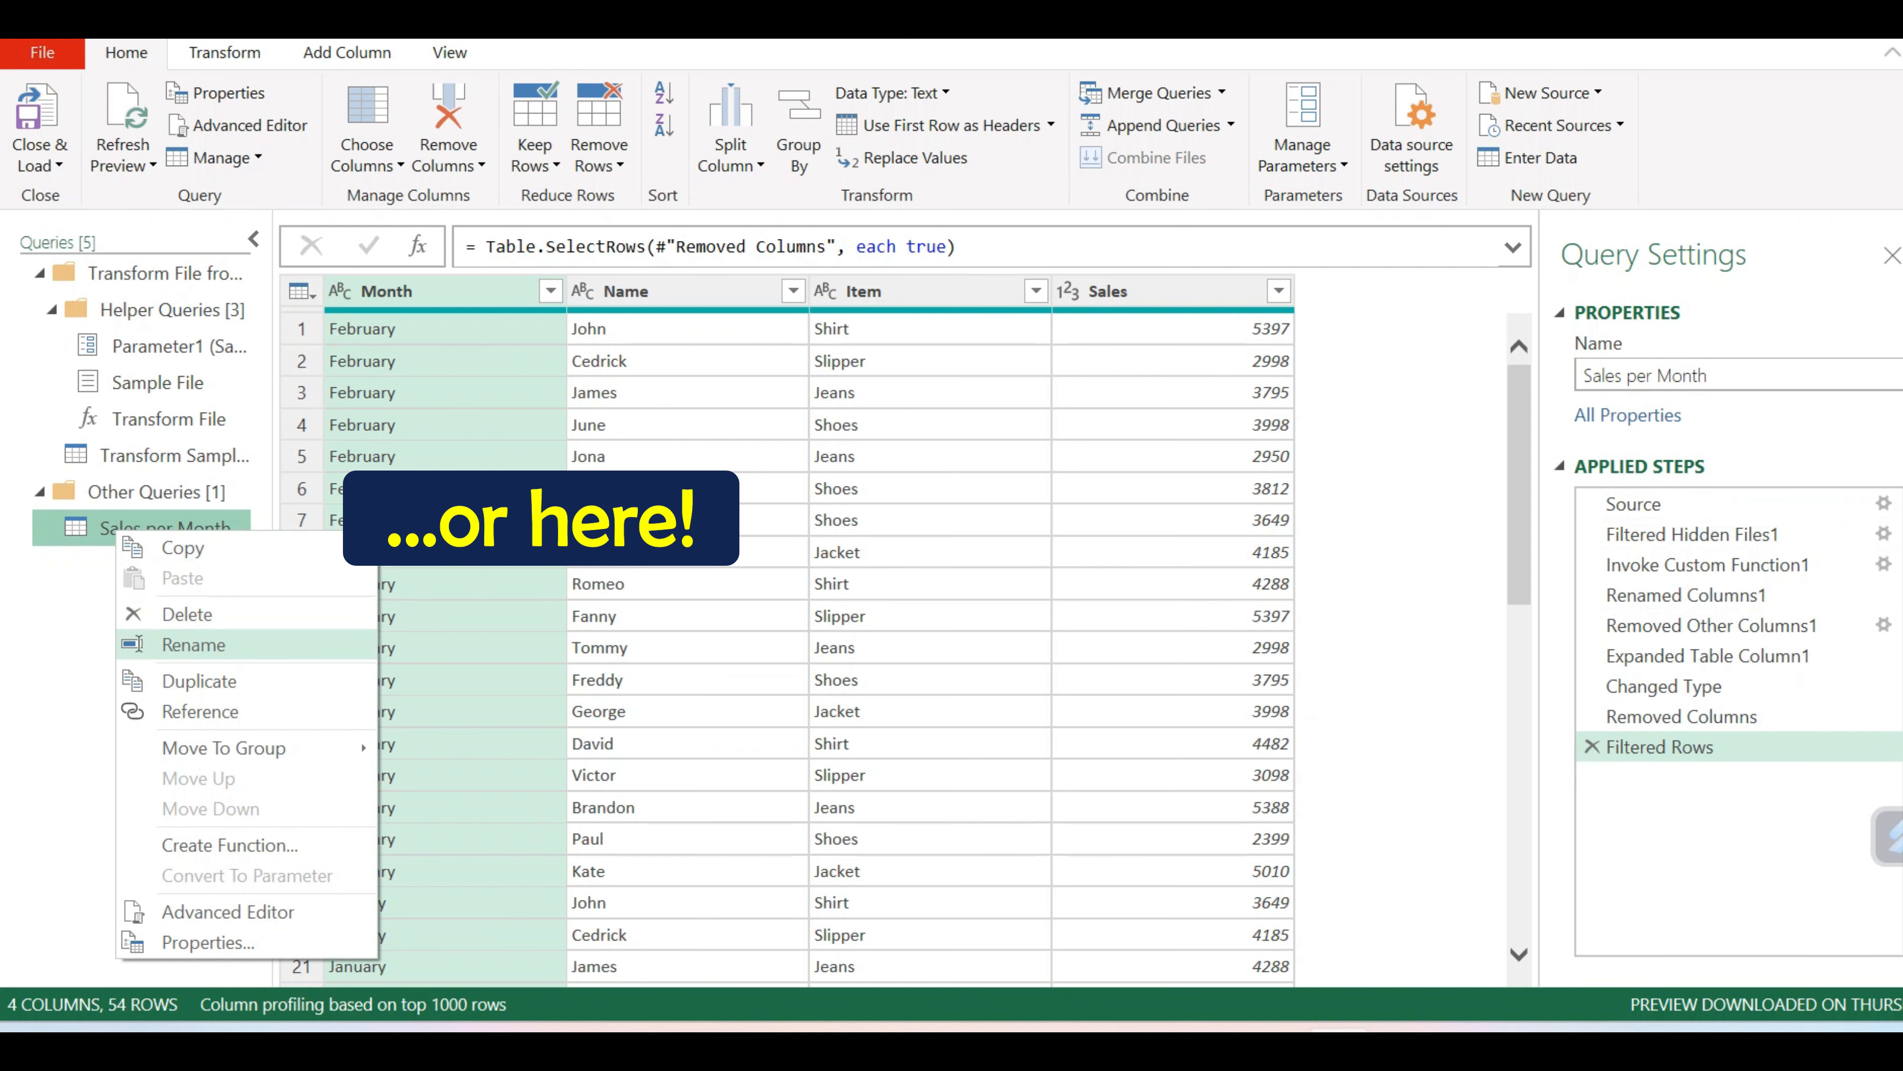
key("Escape")
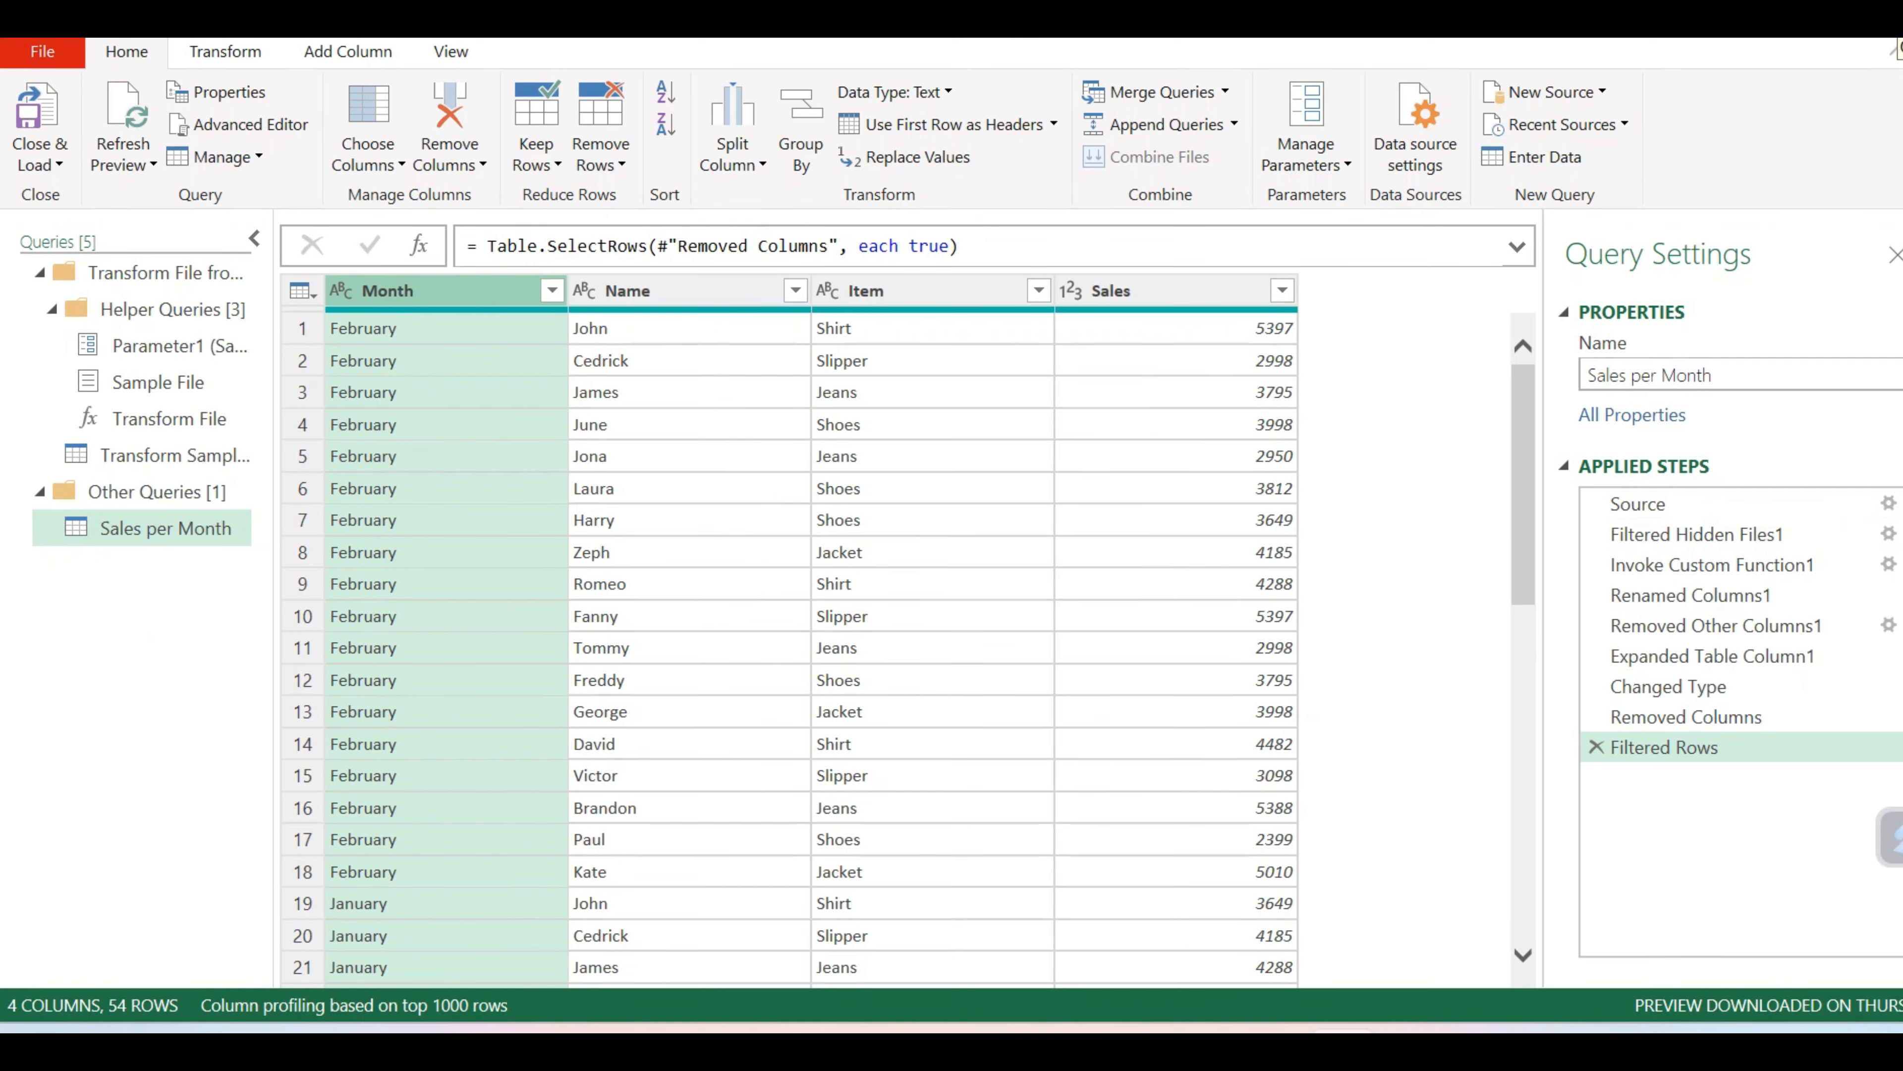
- Close the query editor keeping the changes, and check the months listed in the loaded table's Month filter
key("alt+F4")
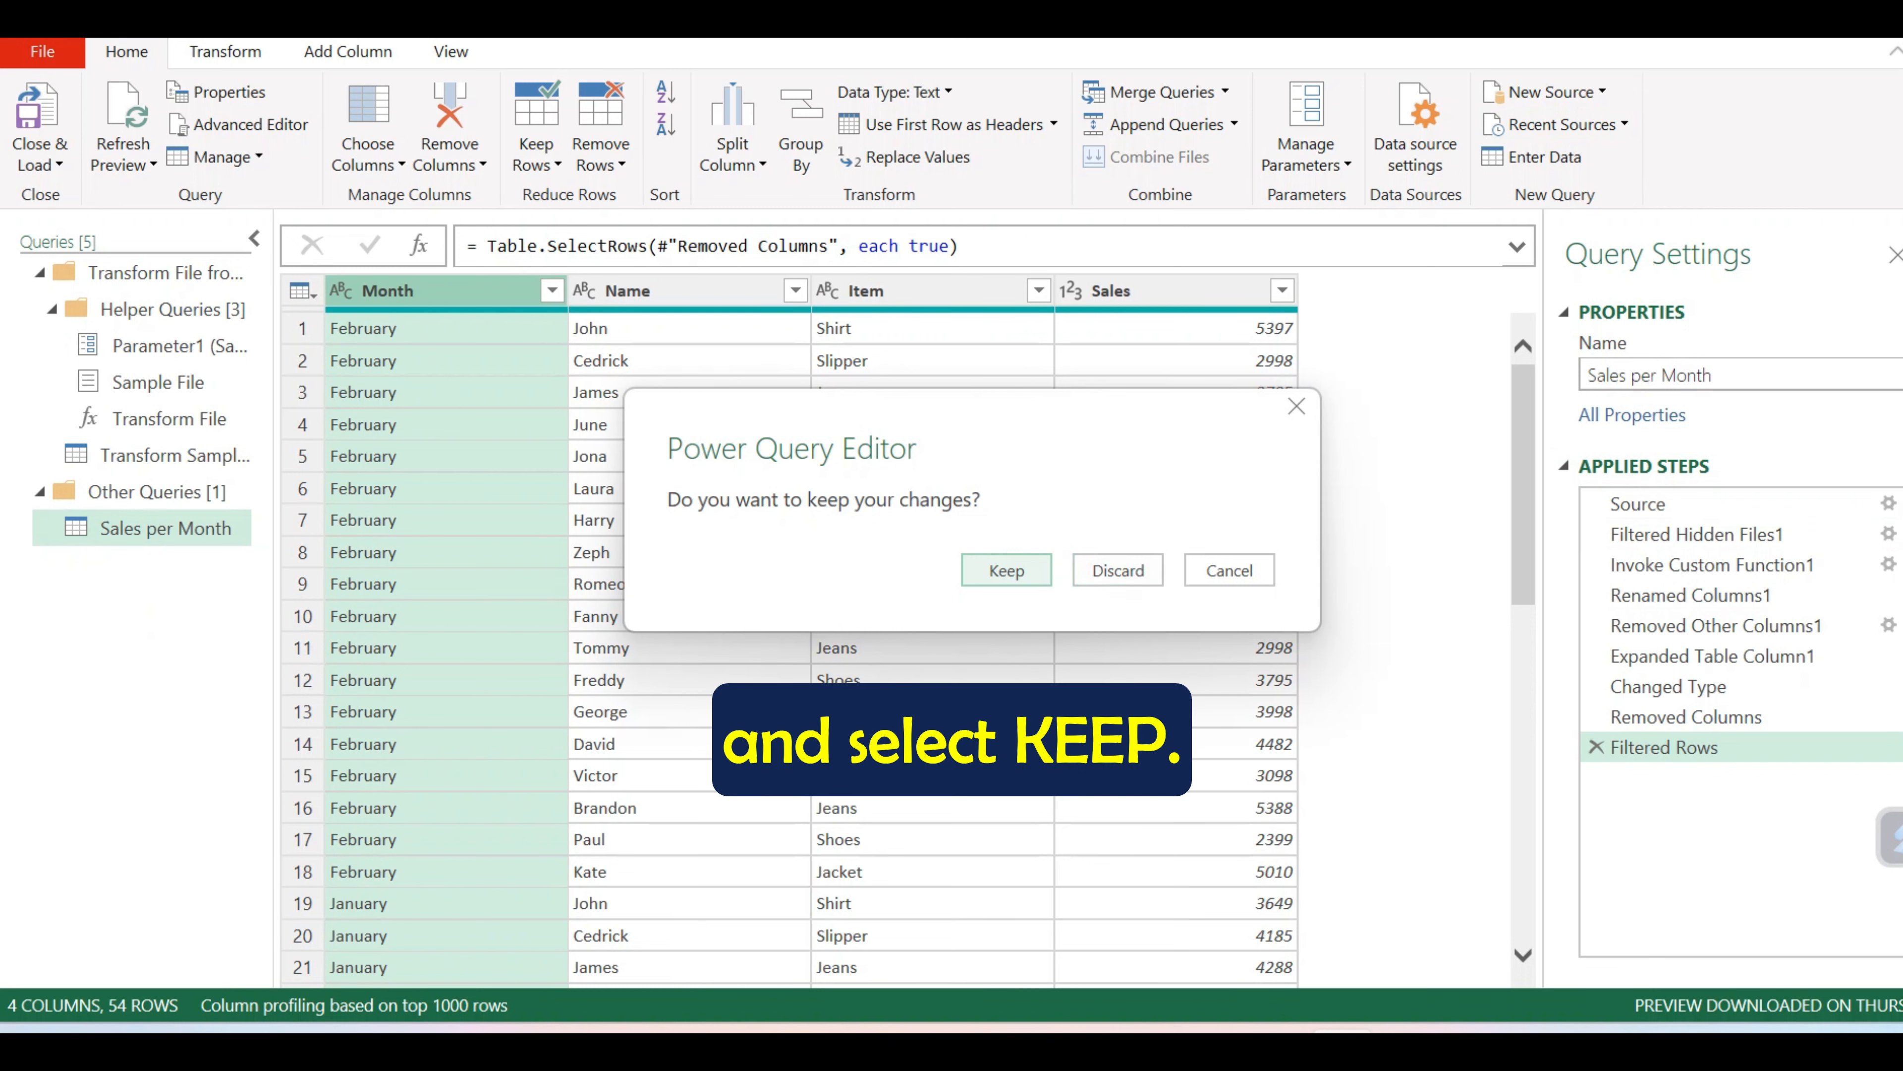
key("Return")
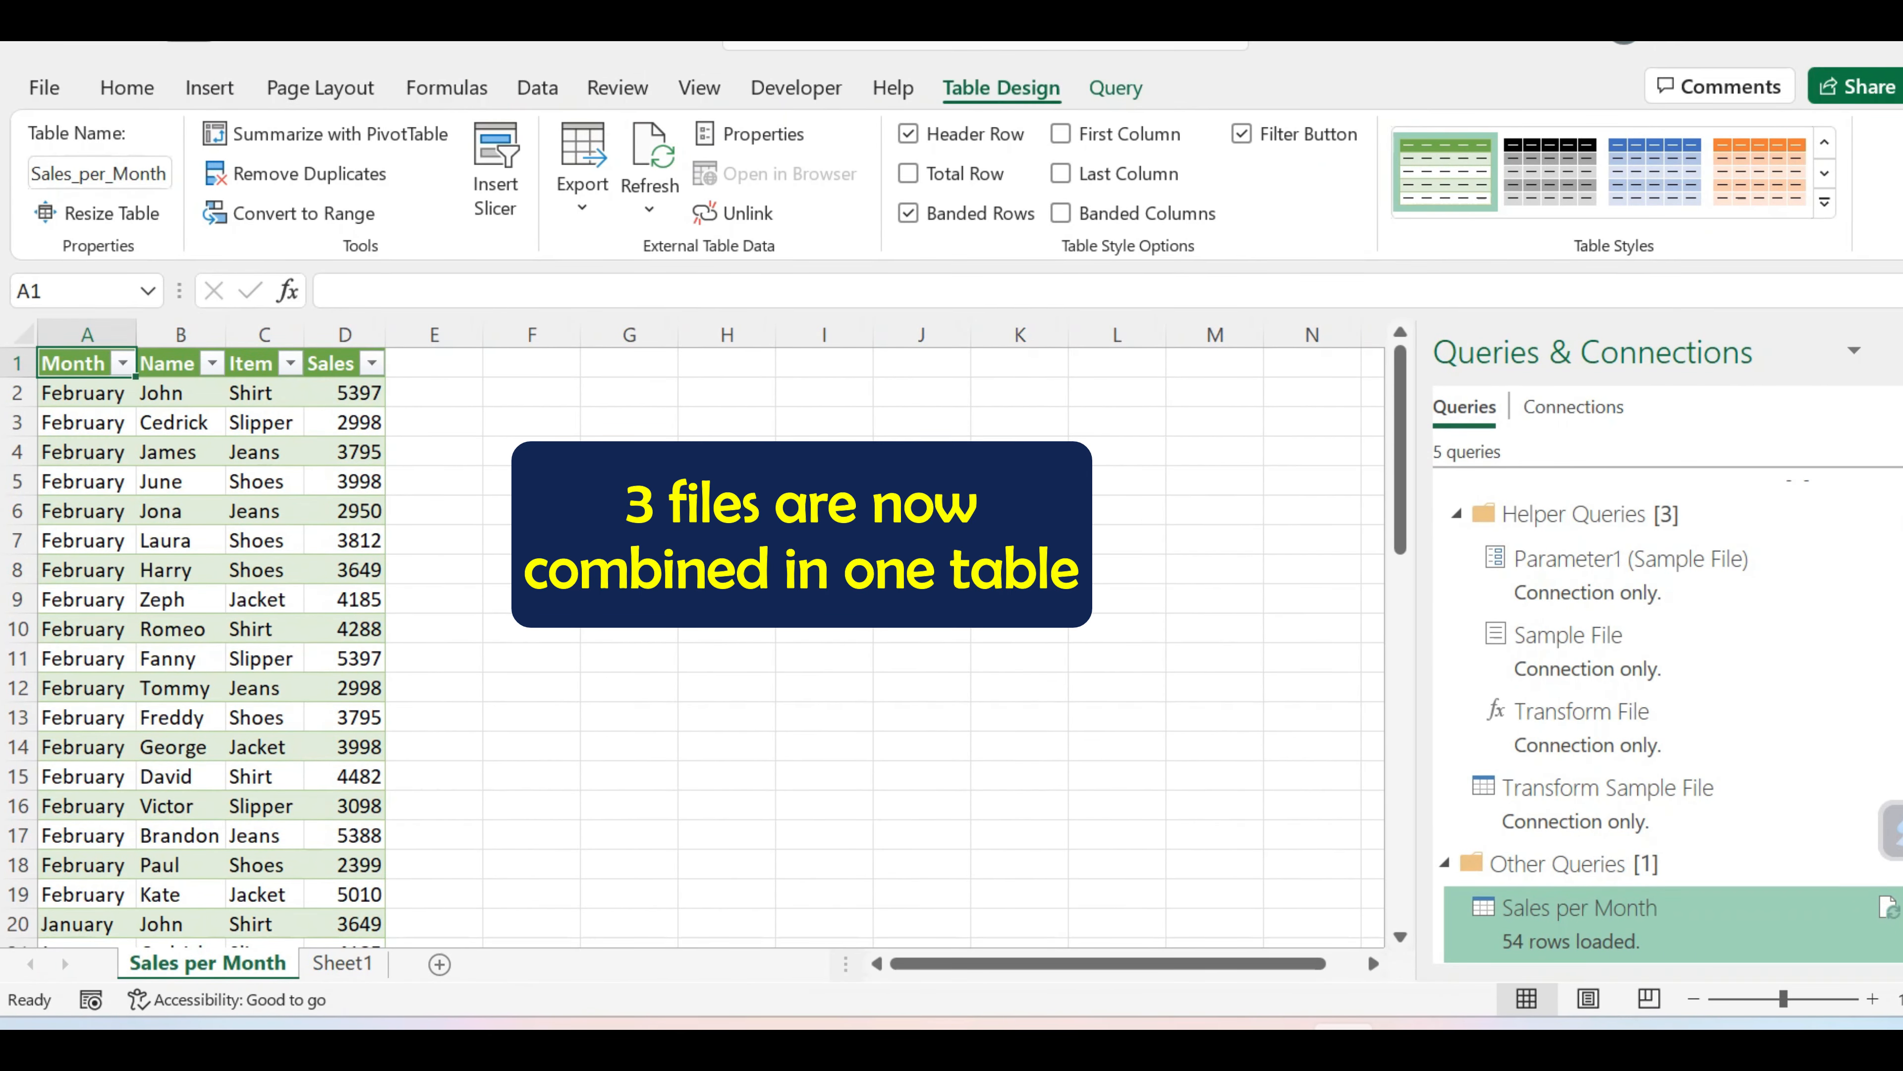
key("alt+Down")
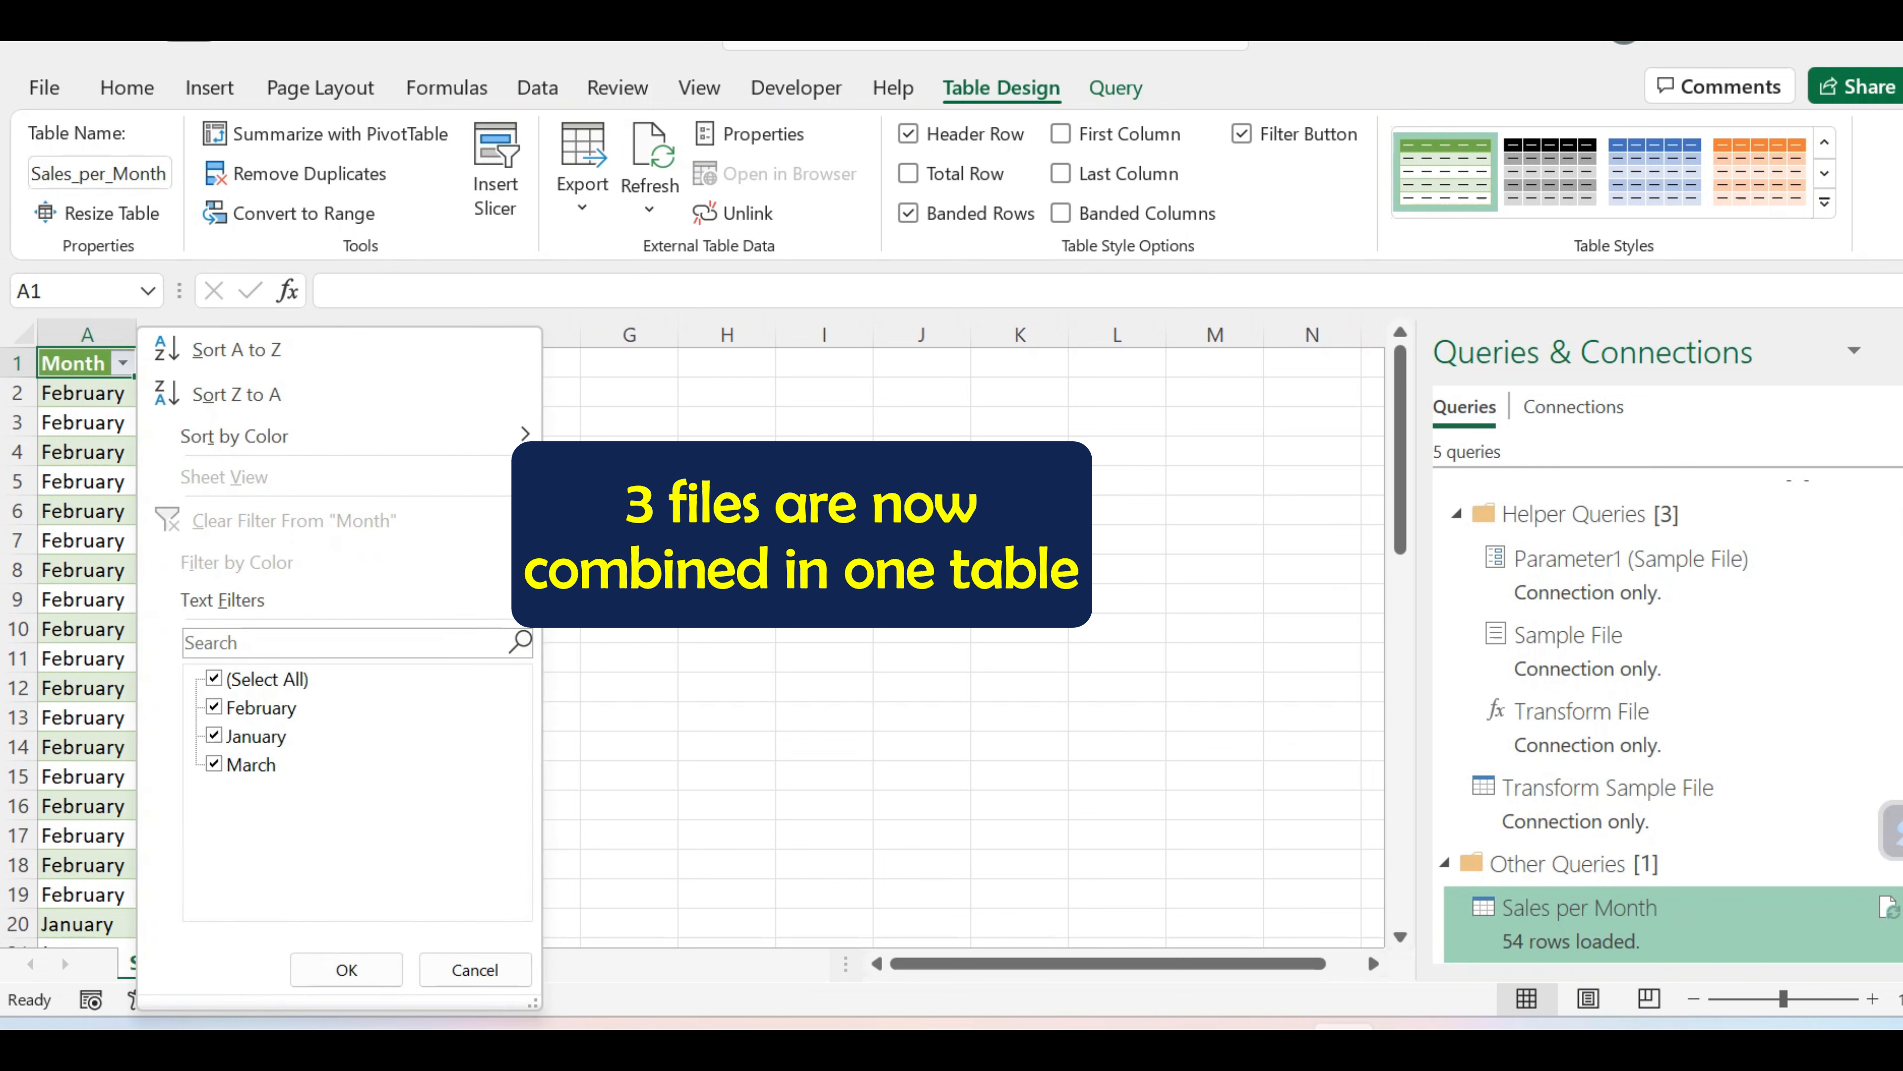
key("Return")
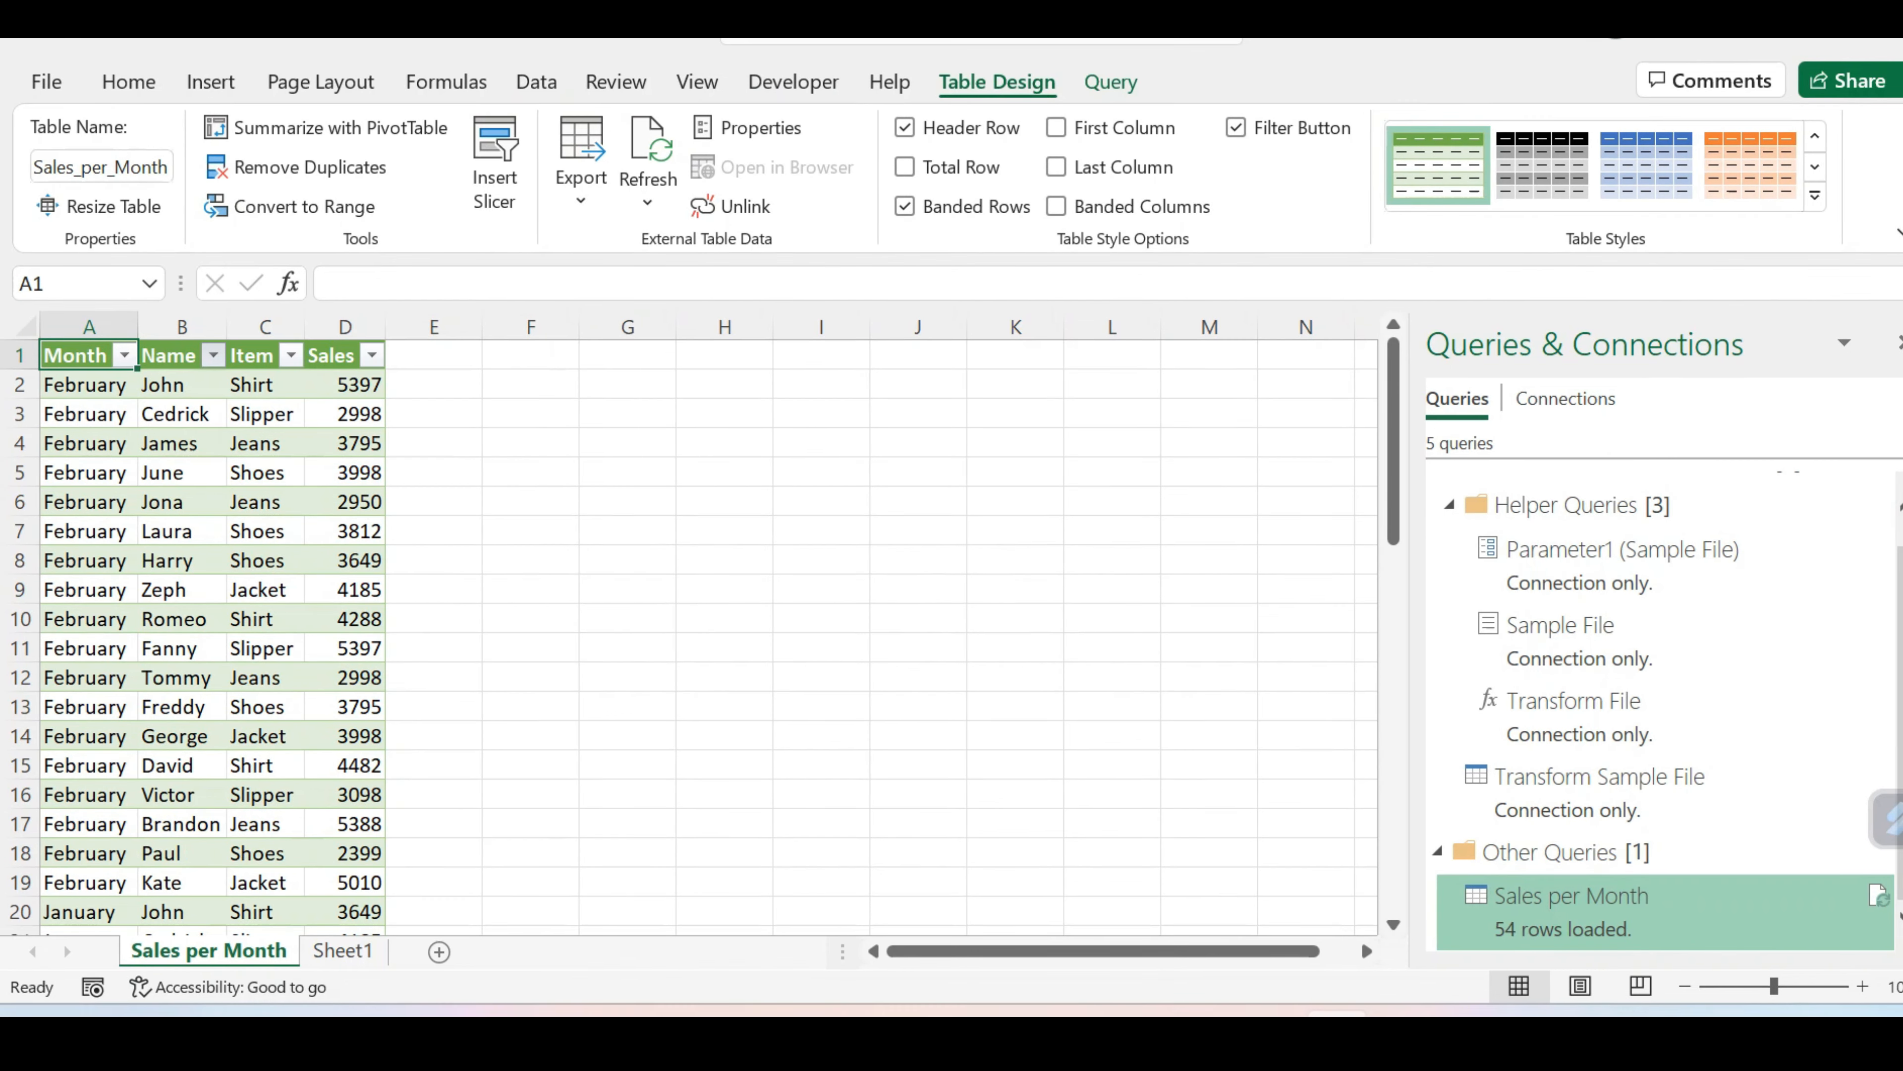
- Filter the Name column to only the second person in the filter list and select that person's Sales values to total them
left_click(212, 364)
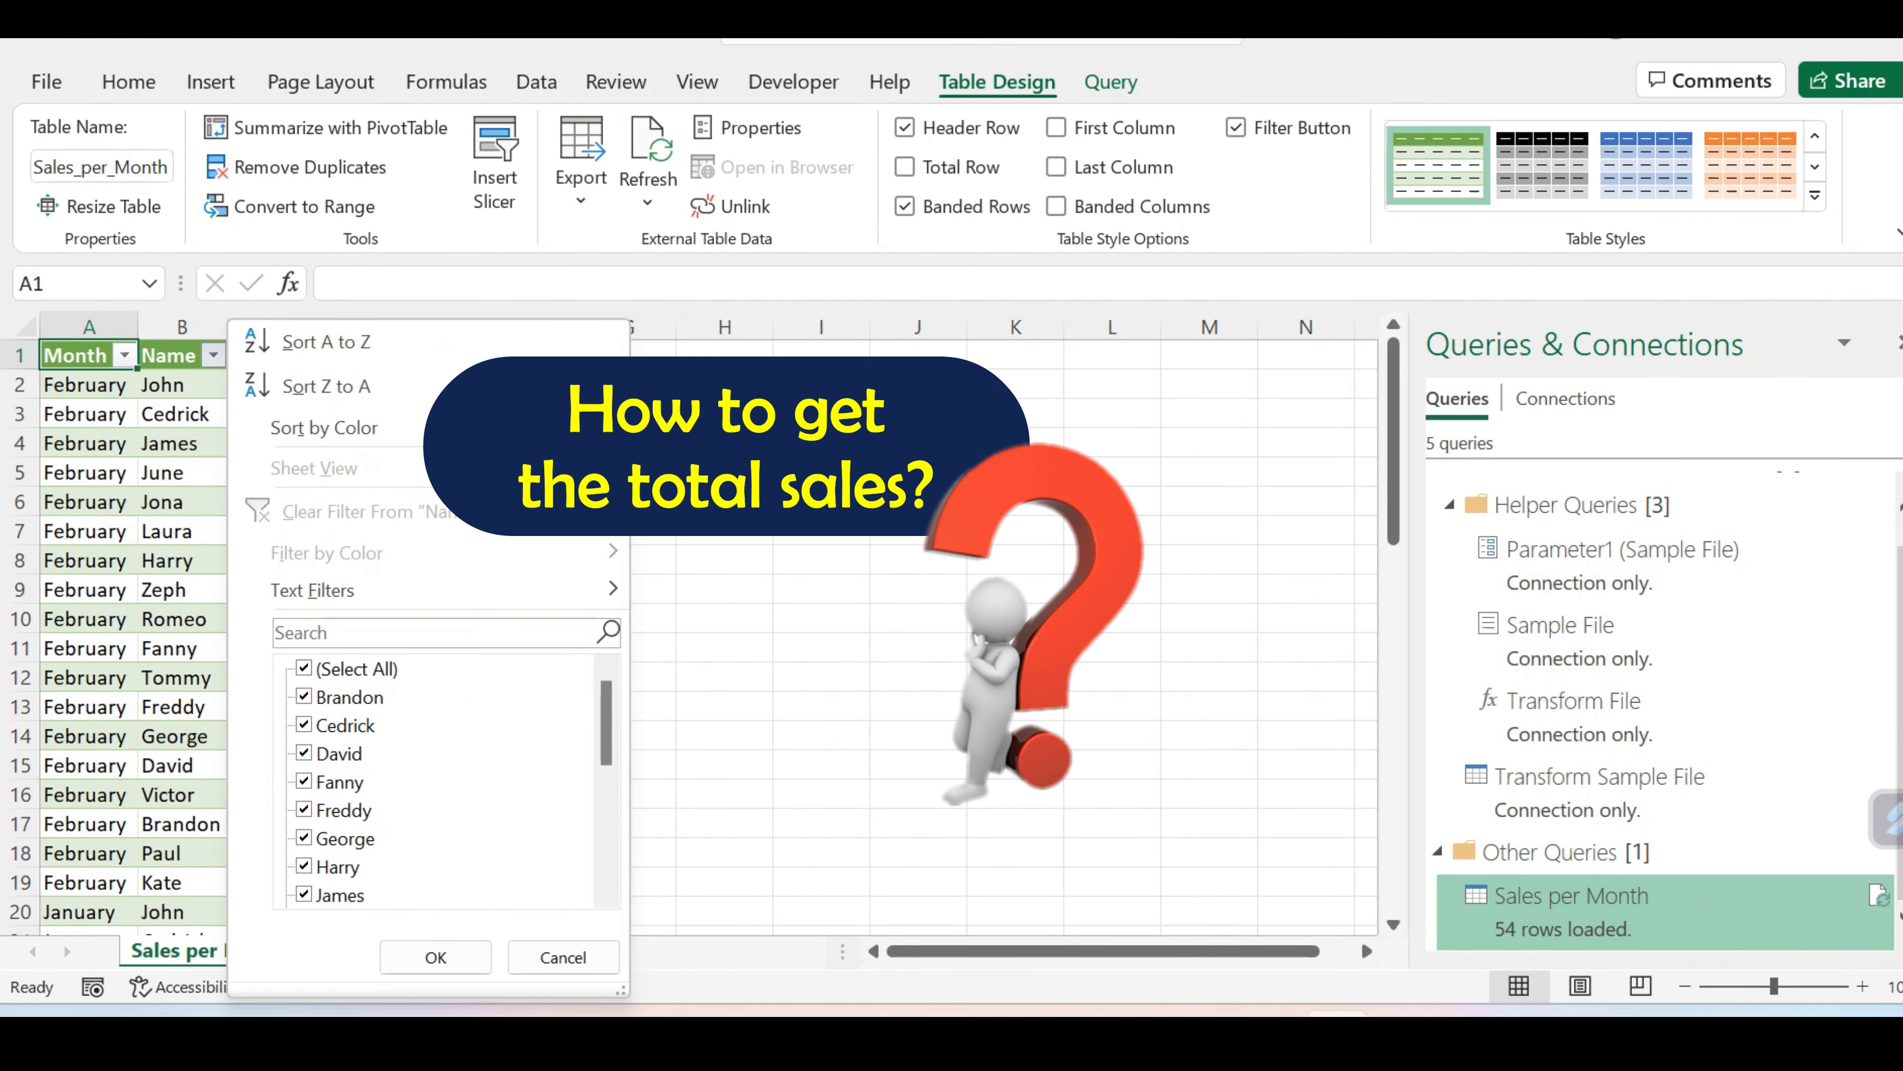
left_click(303, 669)
left_click(304, 725)
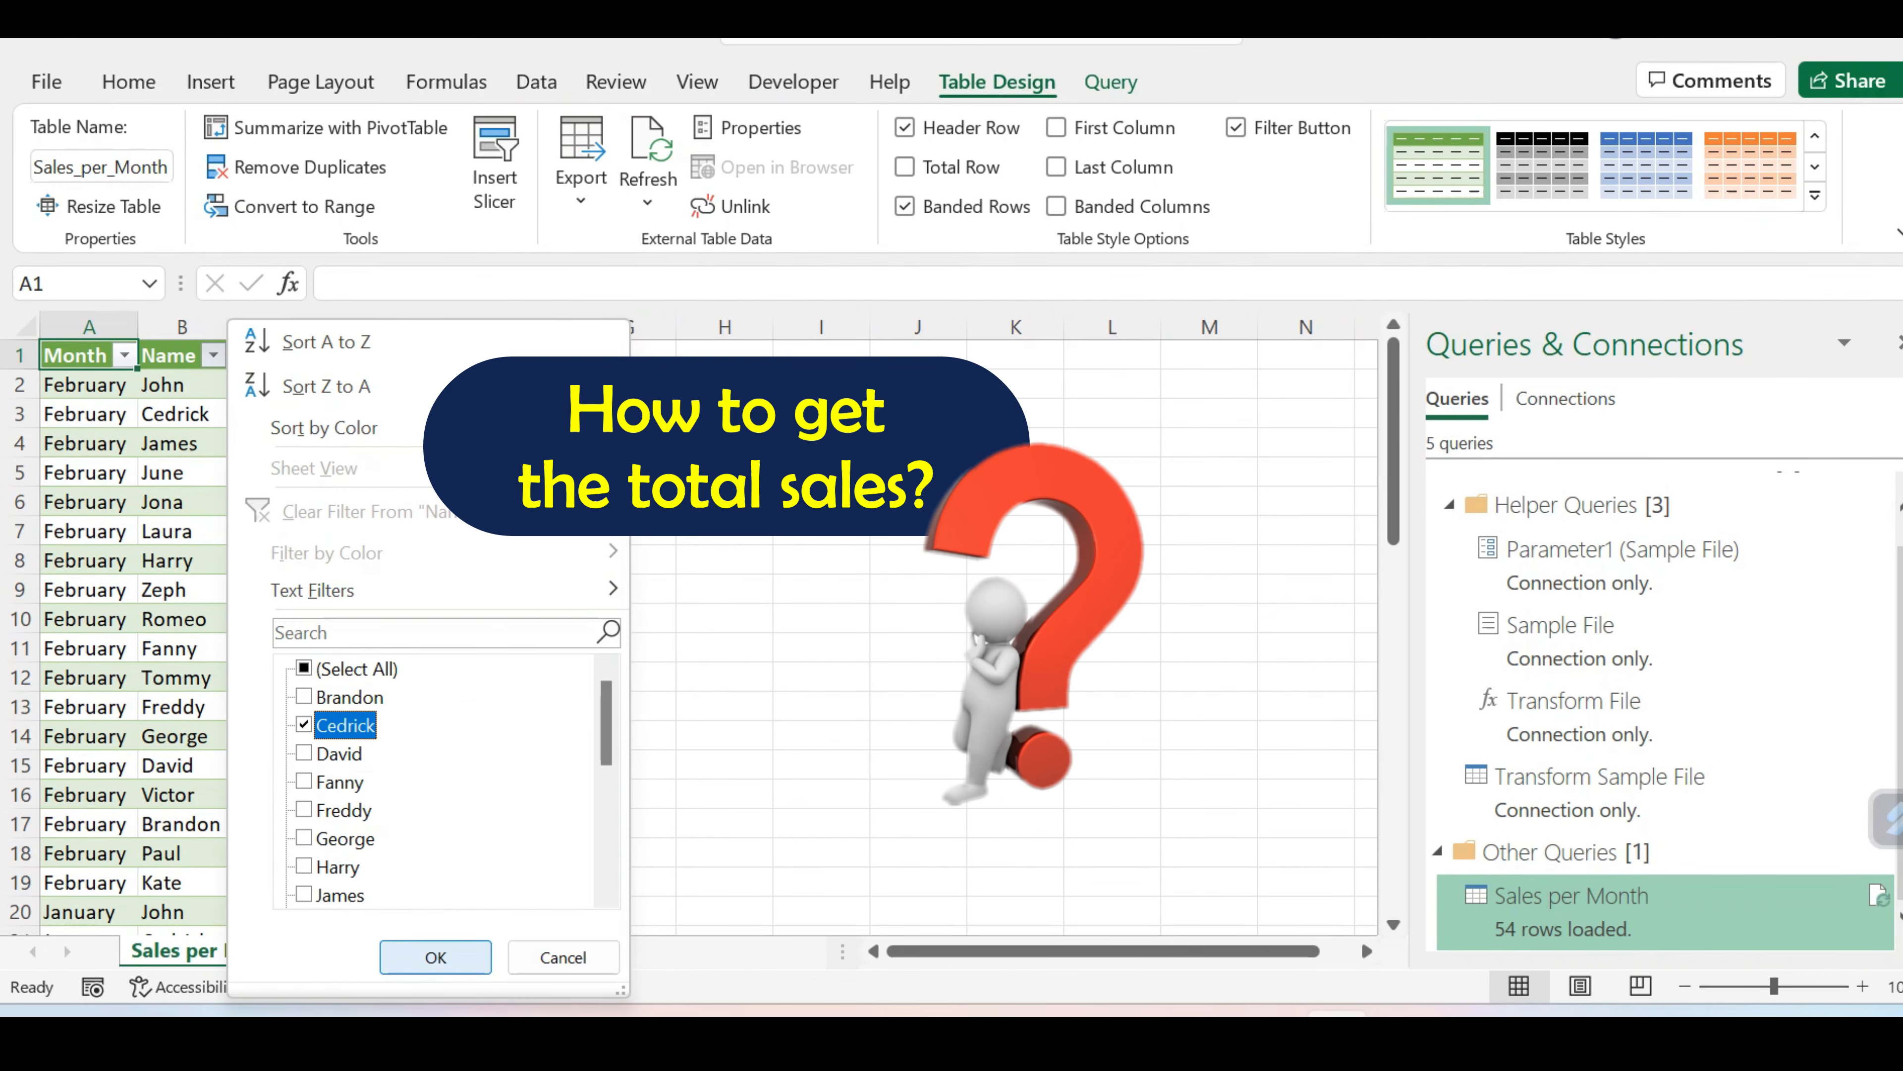
left_click(435, 958)
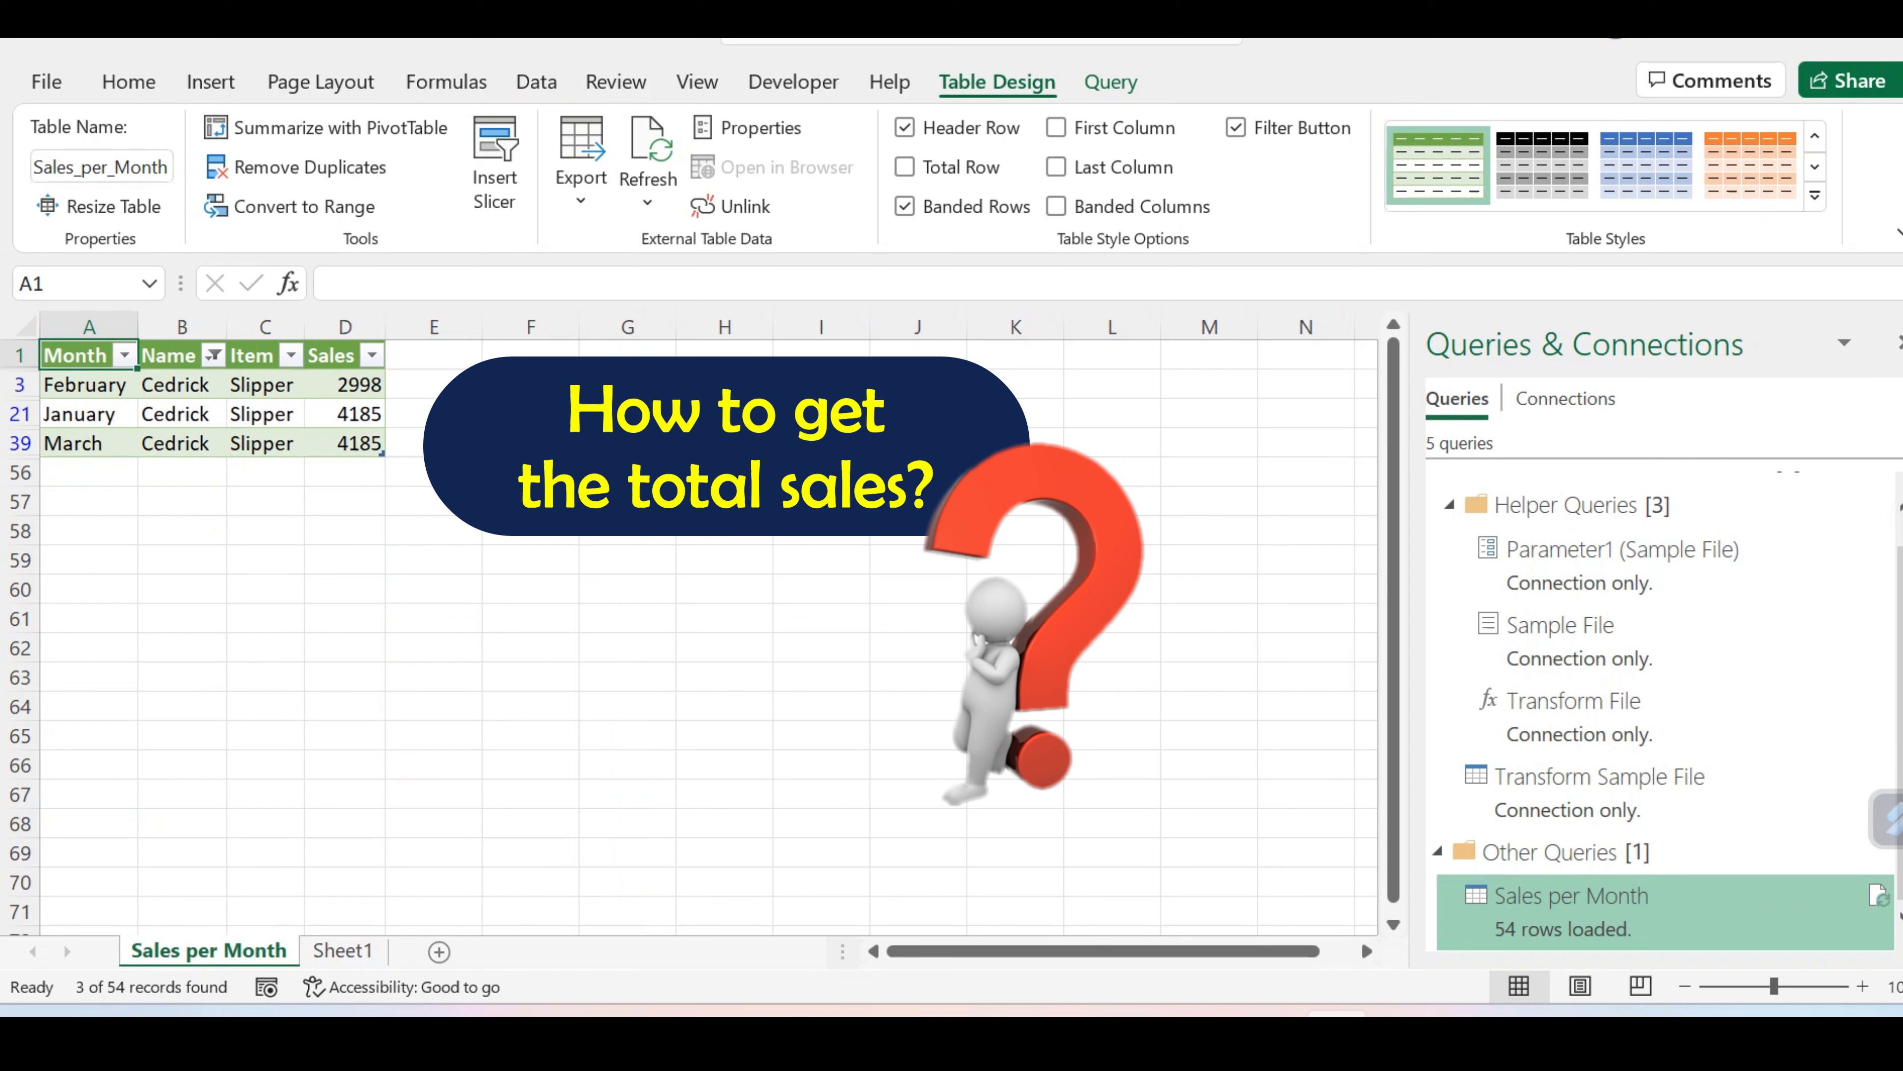
left_click_drag(345, 384, 344, 444)
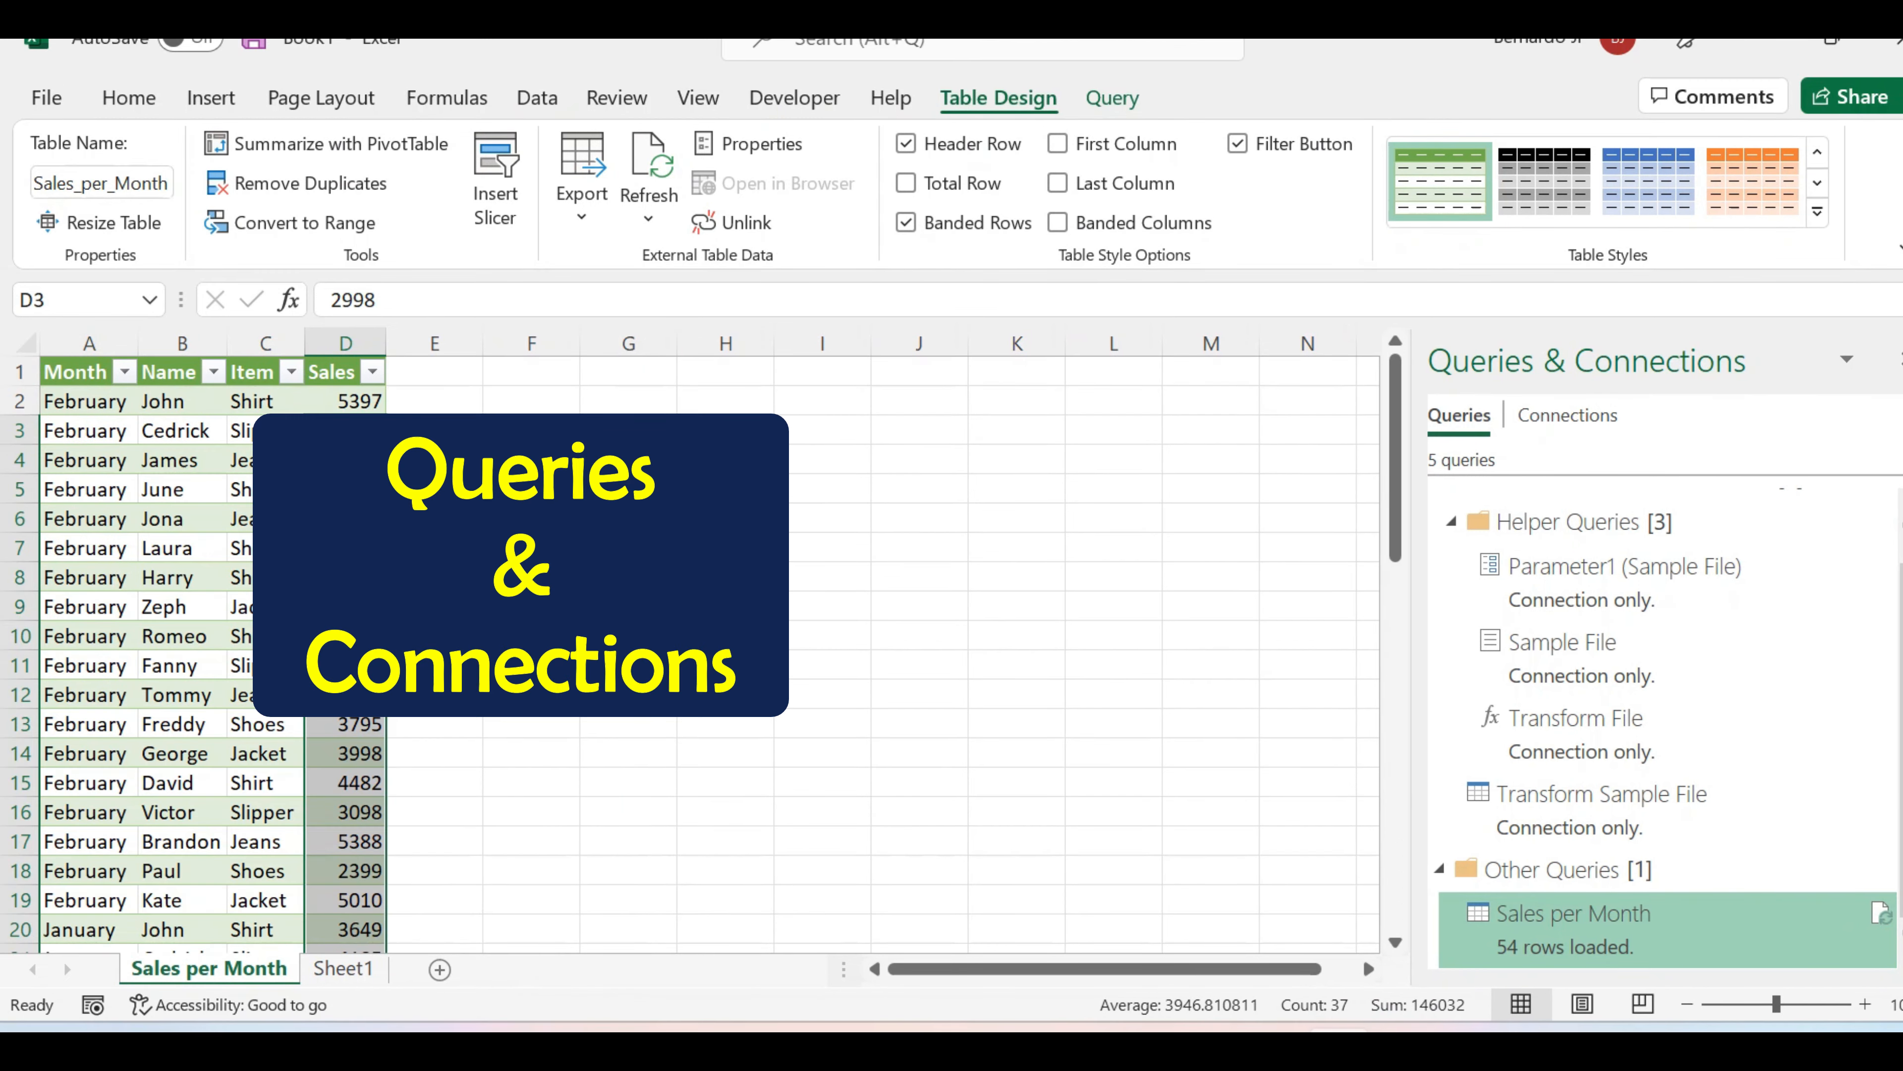
- Open the Sales per Month query for editing and duplicate it
mouse_move(1573, 914)
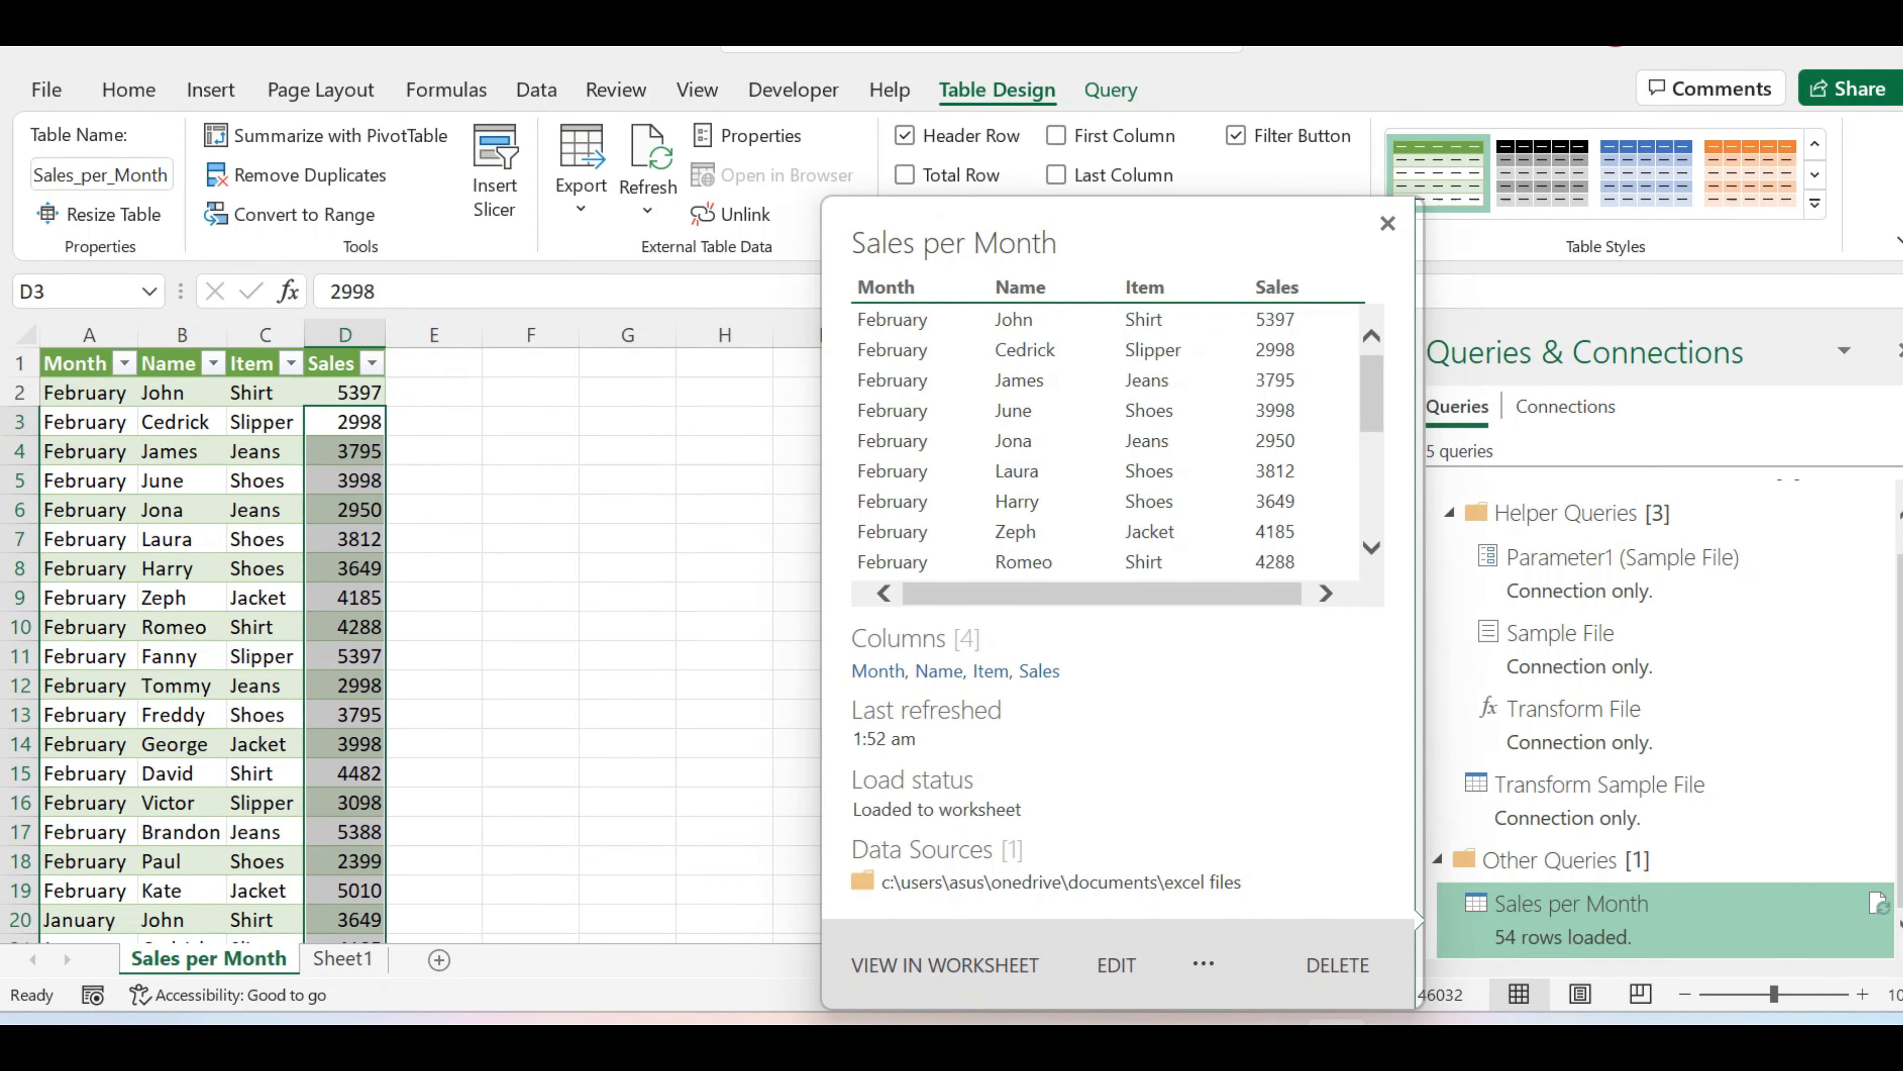
double_click(1574, 914)
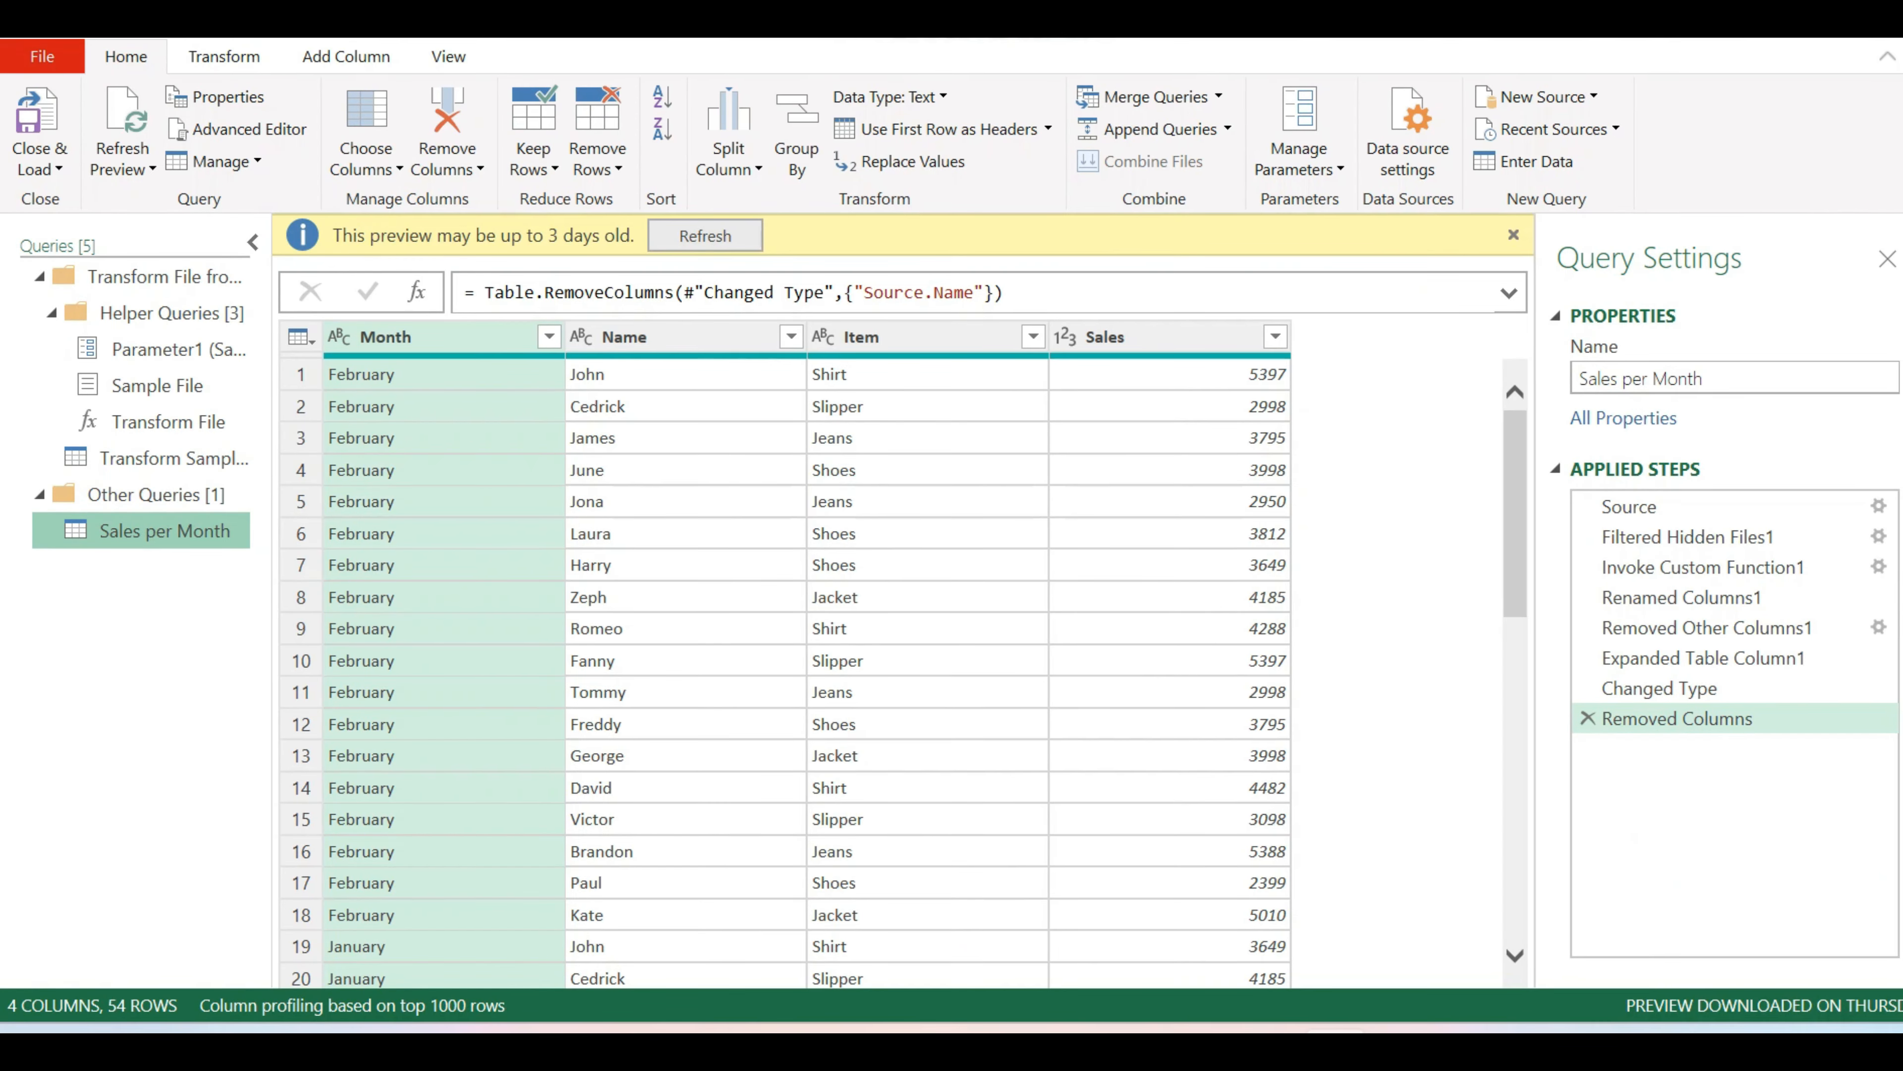
right_click(127, 519)
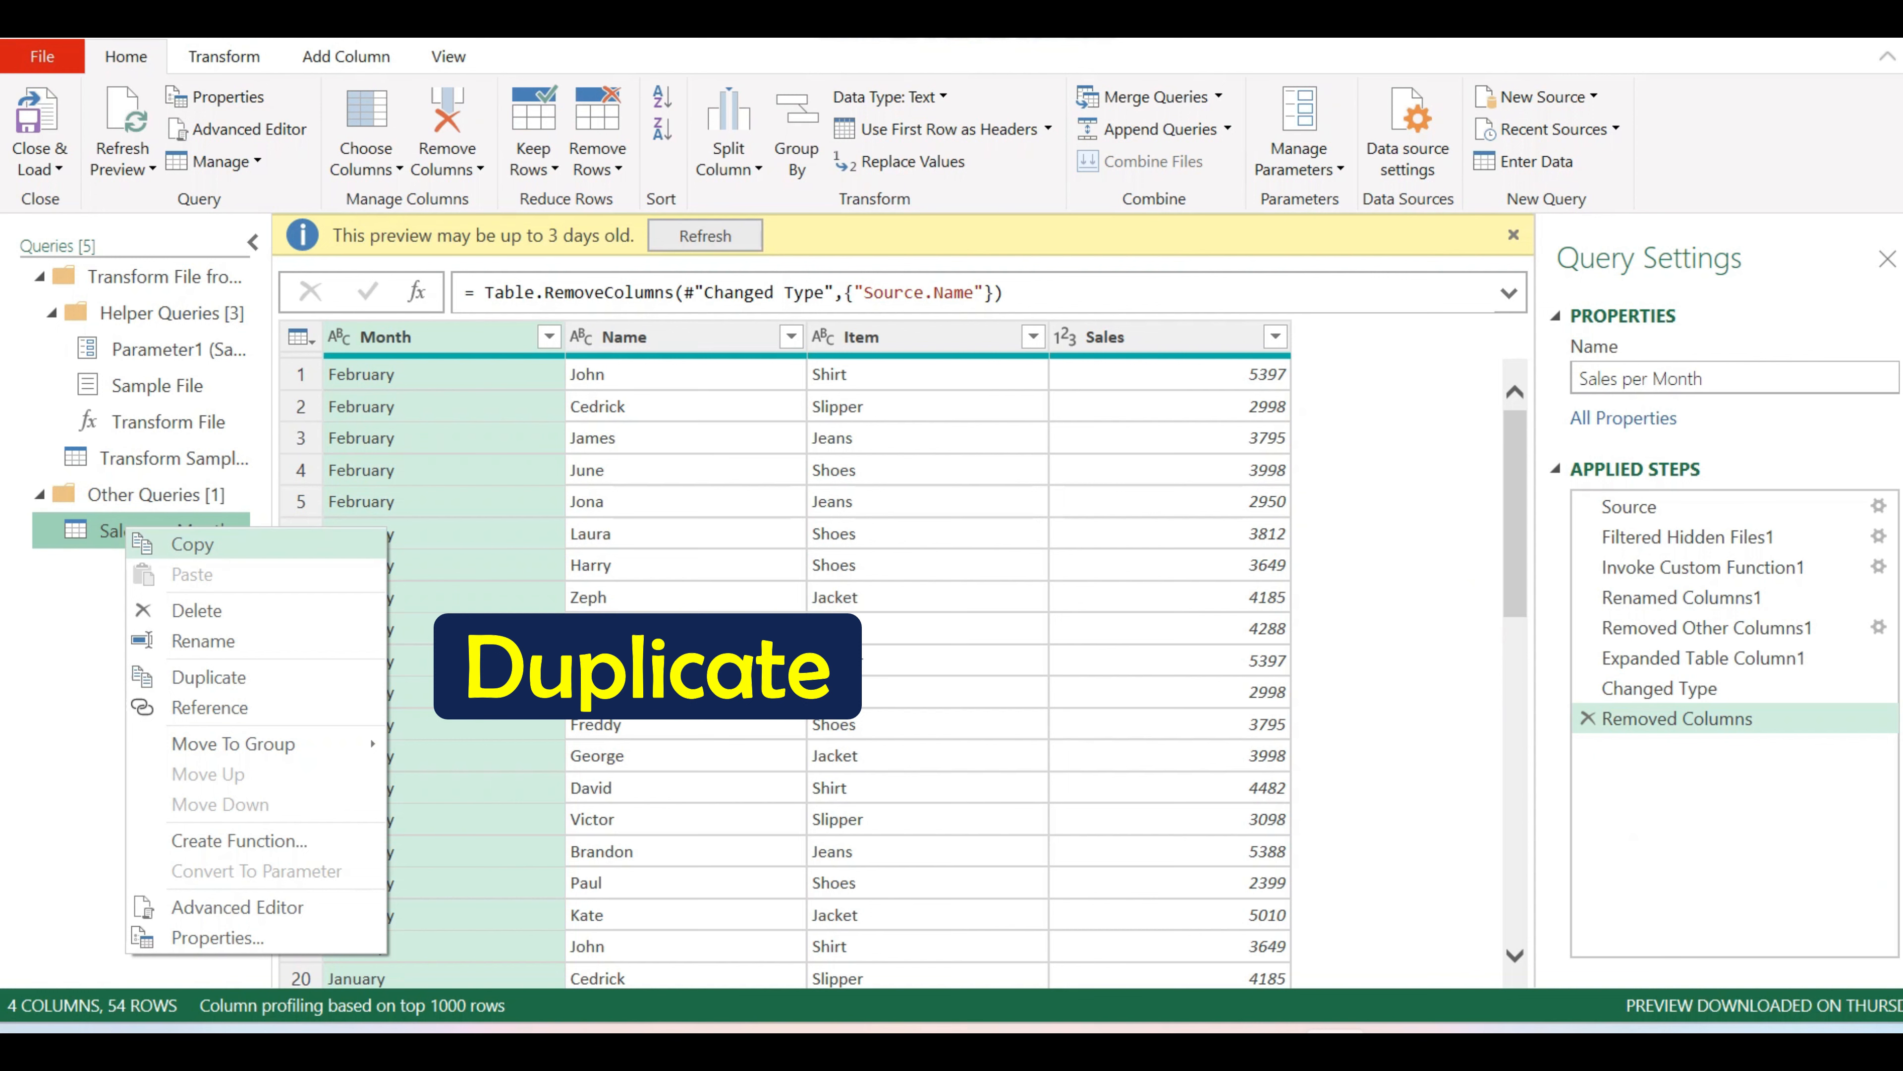
left_click(209, 676)
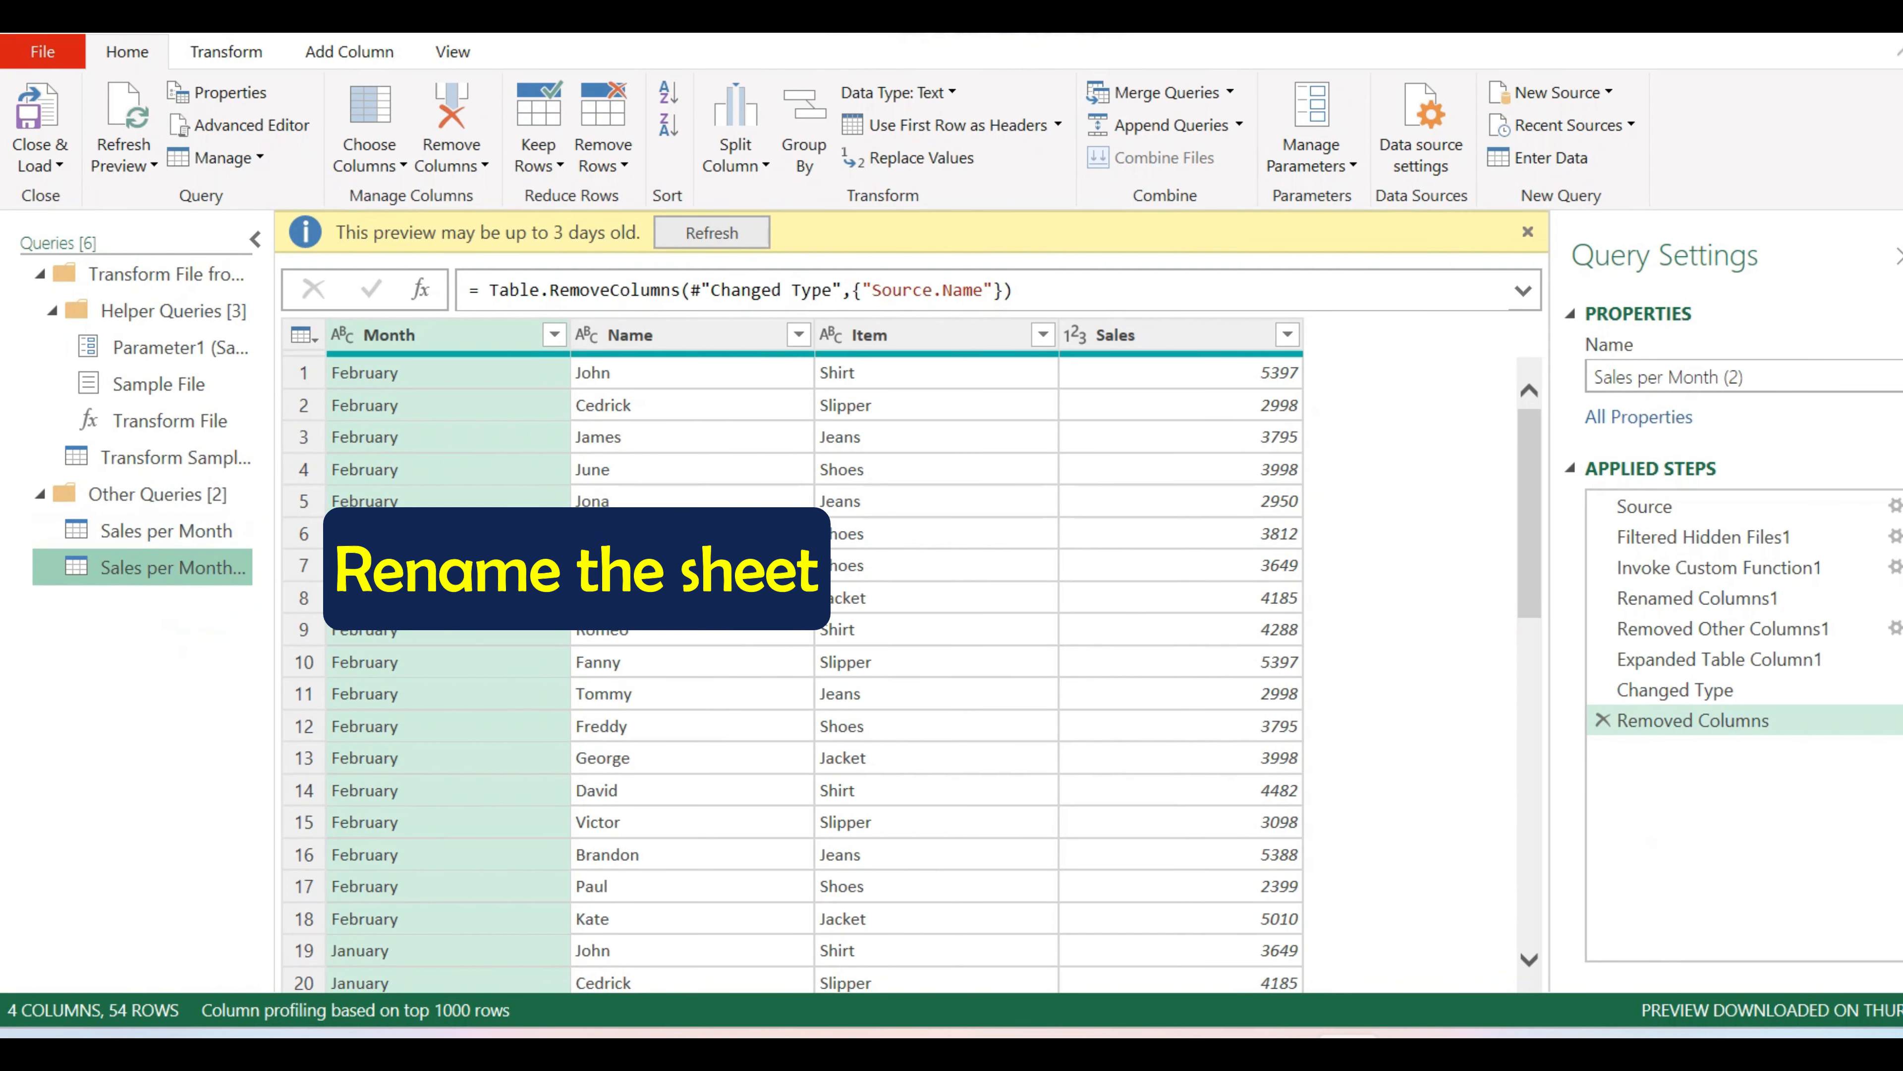
- Rename the duplicated Sales per Month query as Total Sales
right_click(191, 567)
left_click(229, 689)
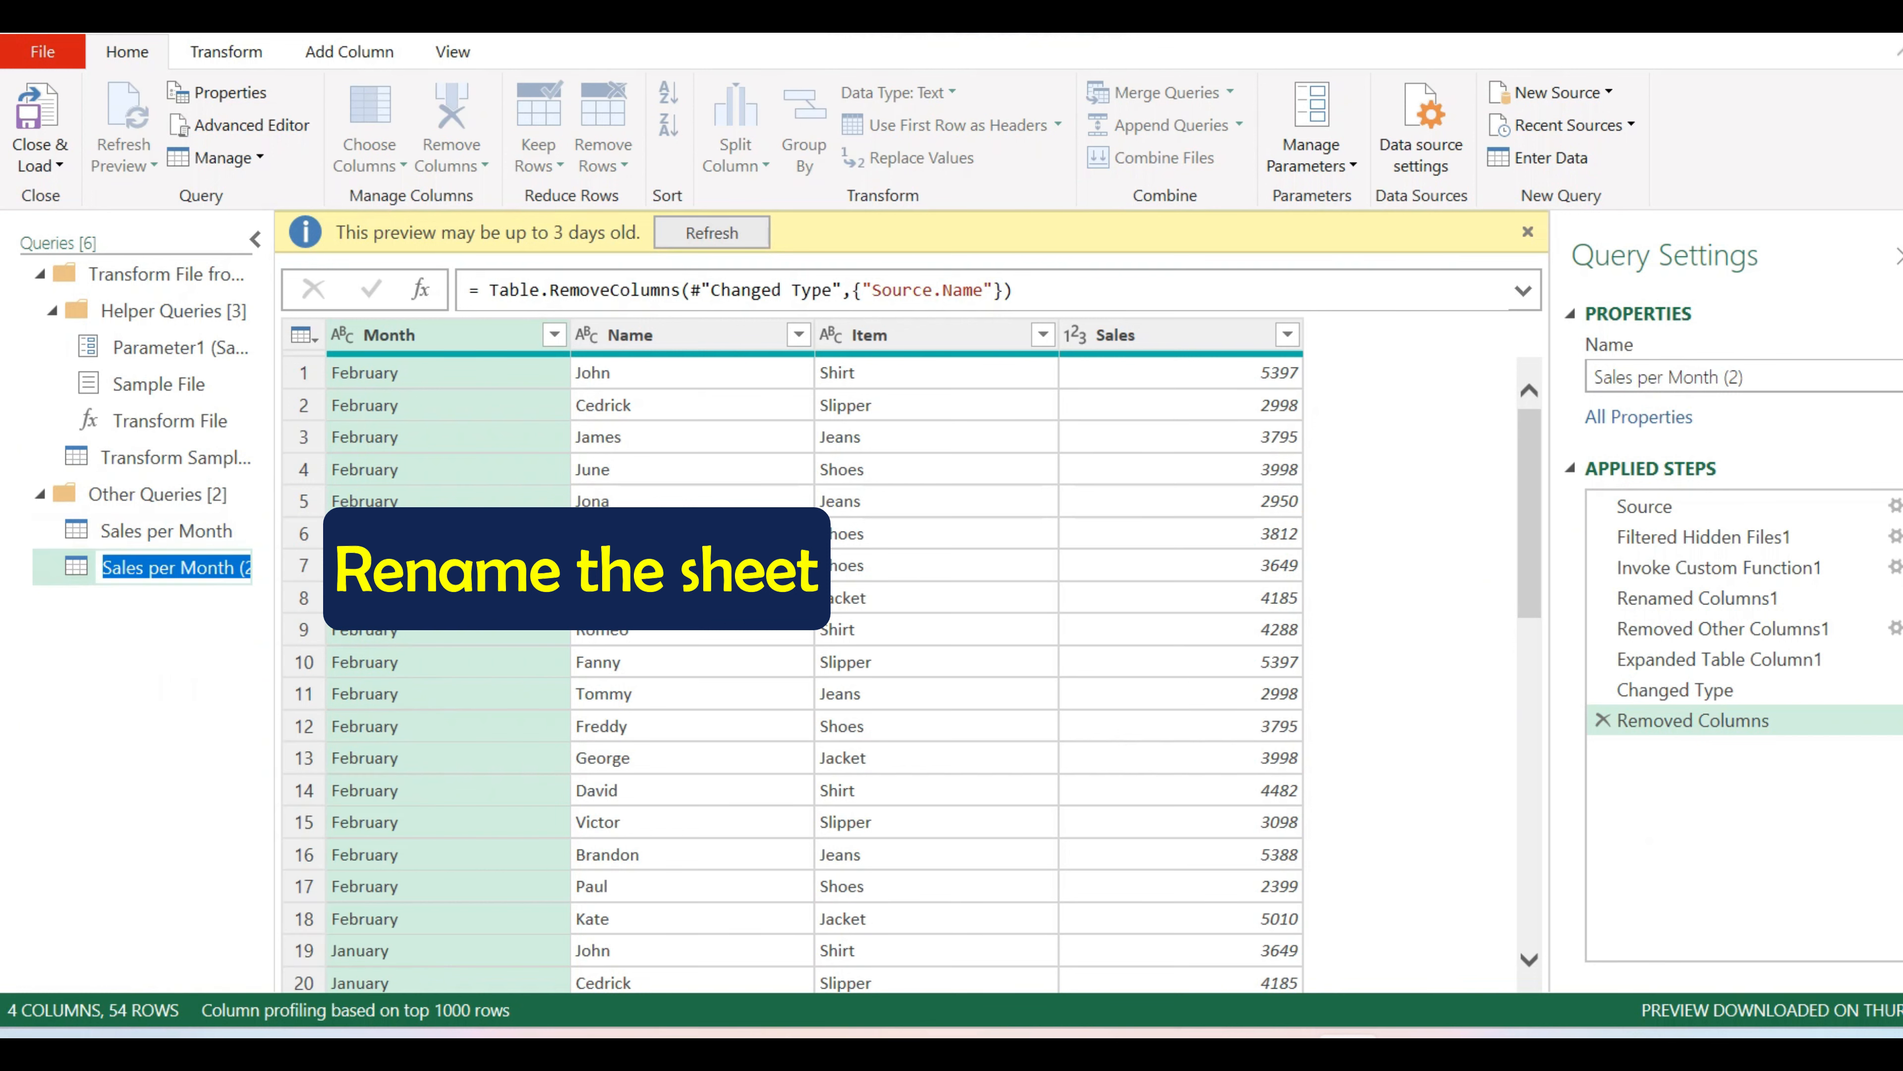
type("Total Sa")
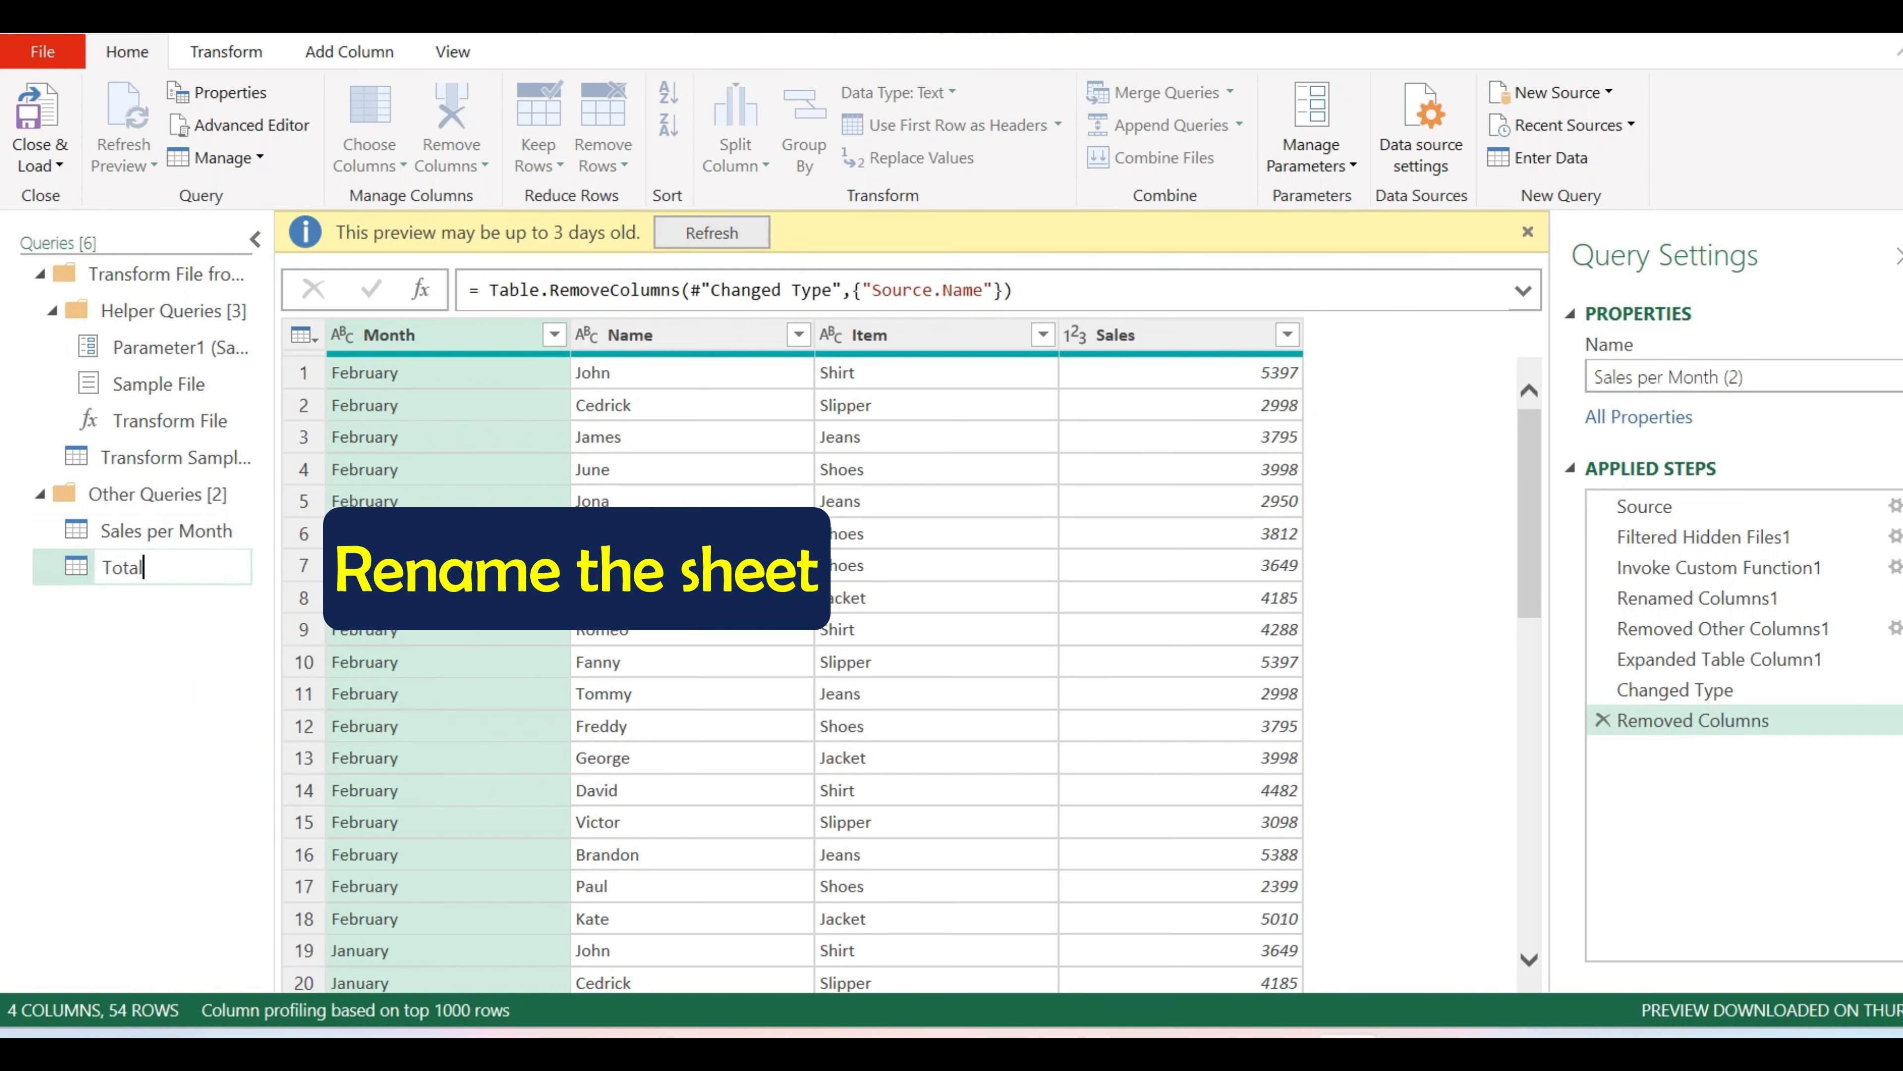
type("les")
key("Return")
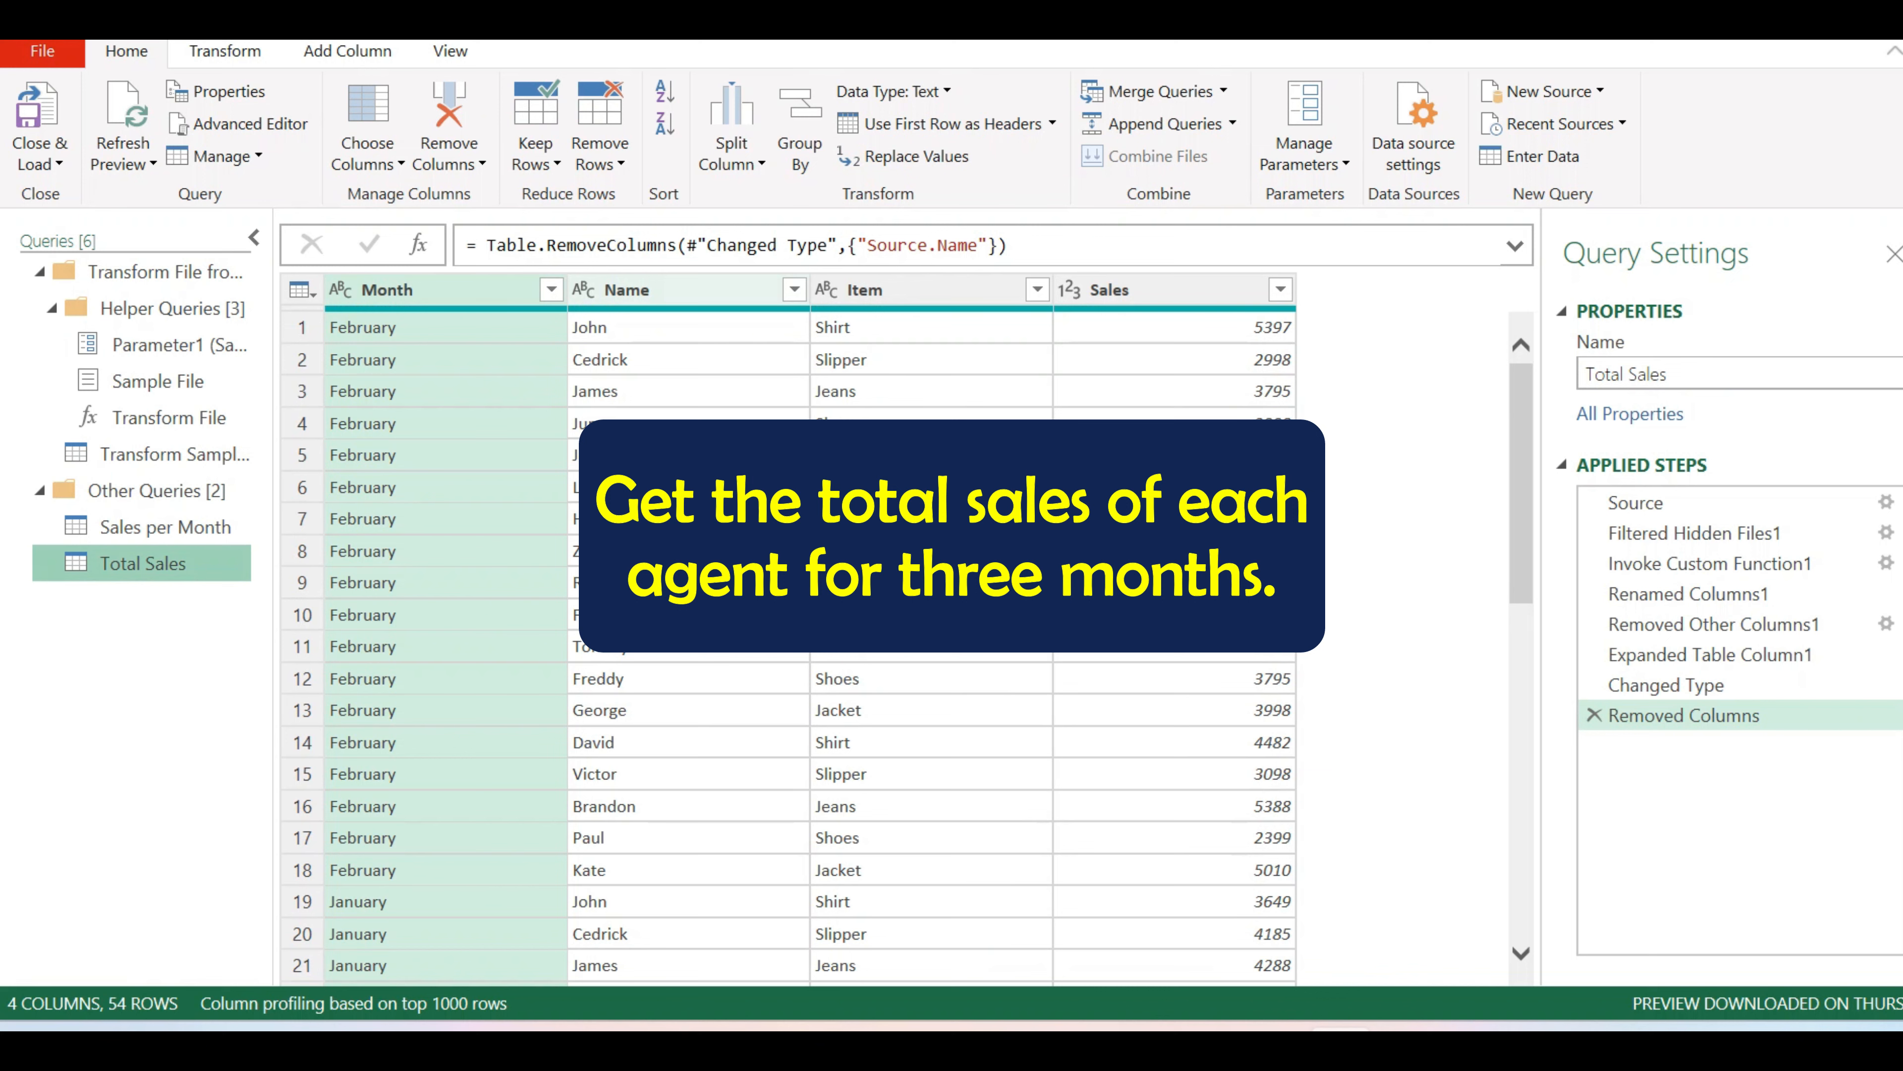
- Group the Total Sales query by Name, adding a Total Sales column that uses the Sum operation on the Sales column
left_click(659, 290)
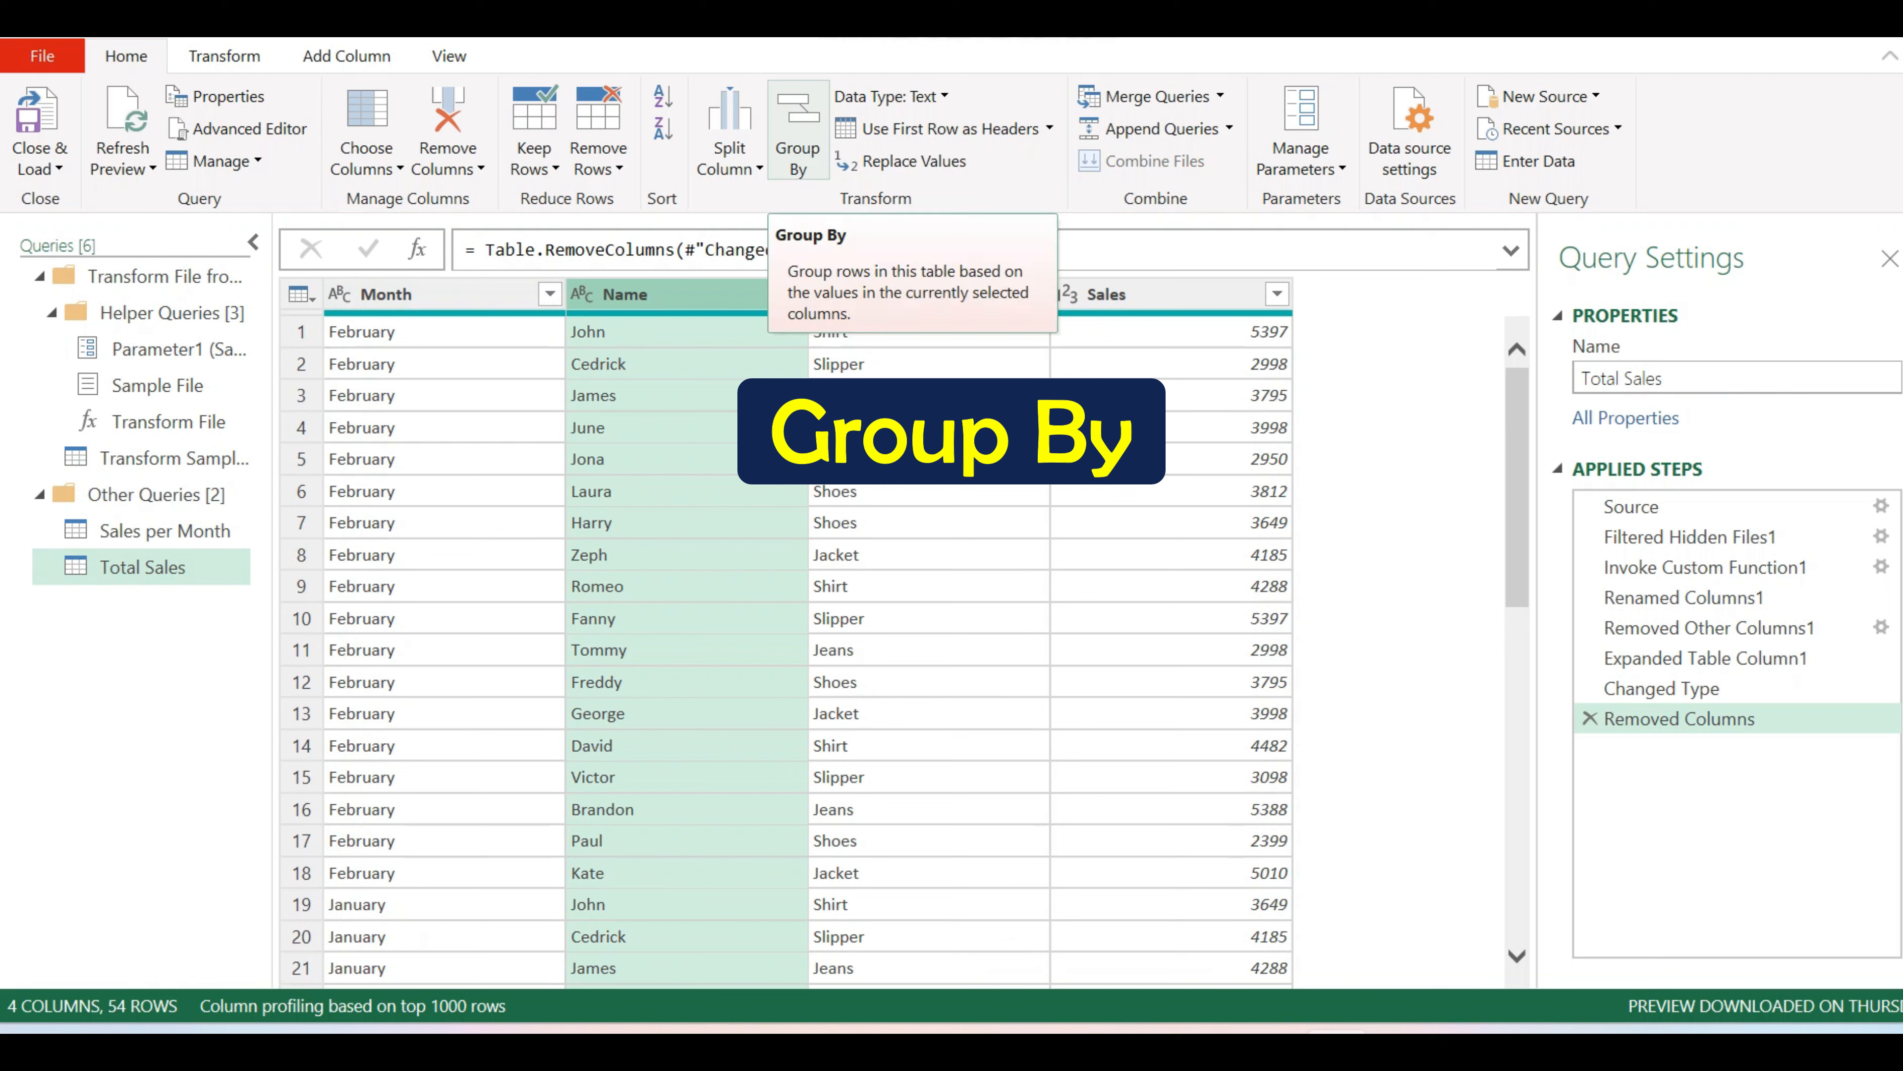
left_click(797, 132)
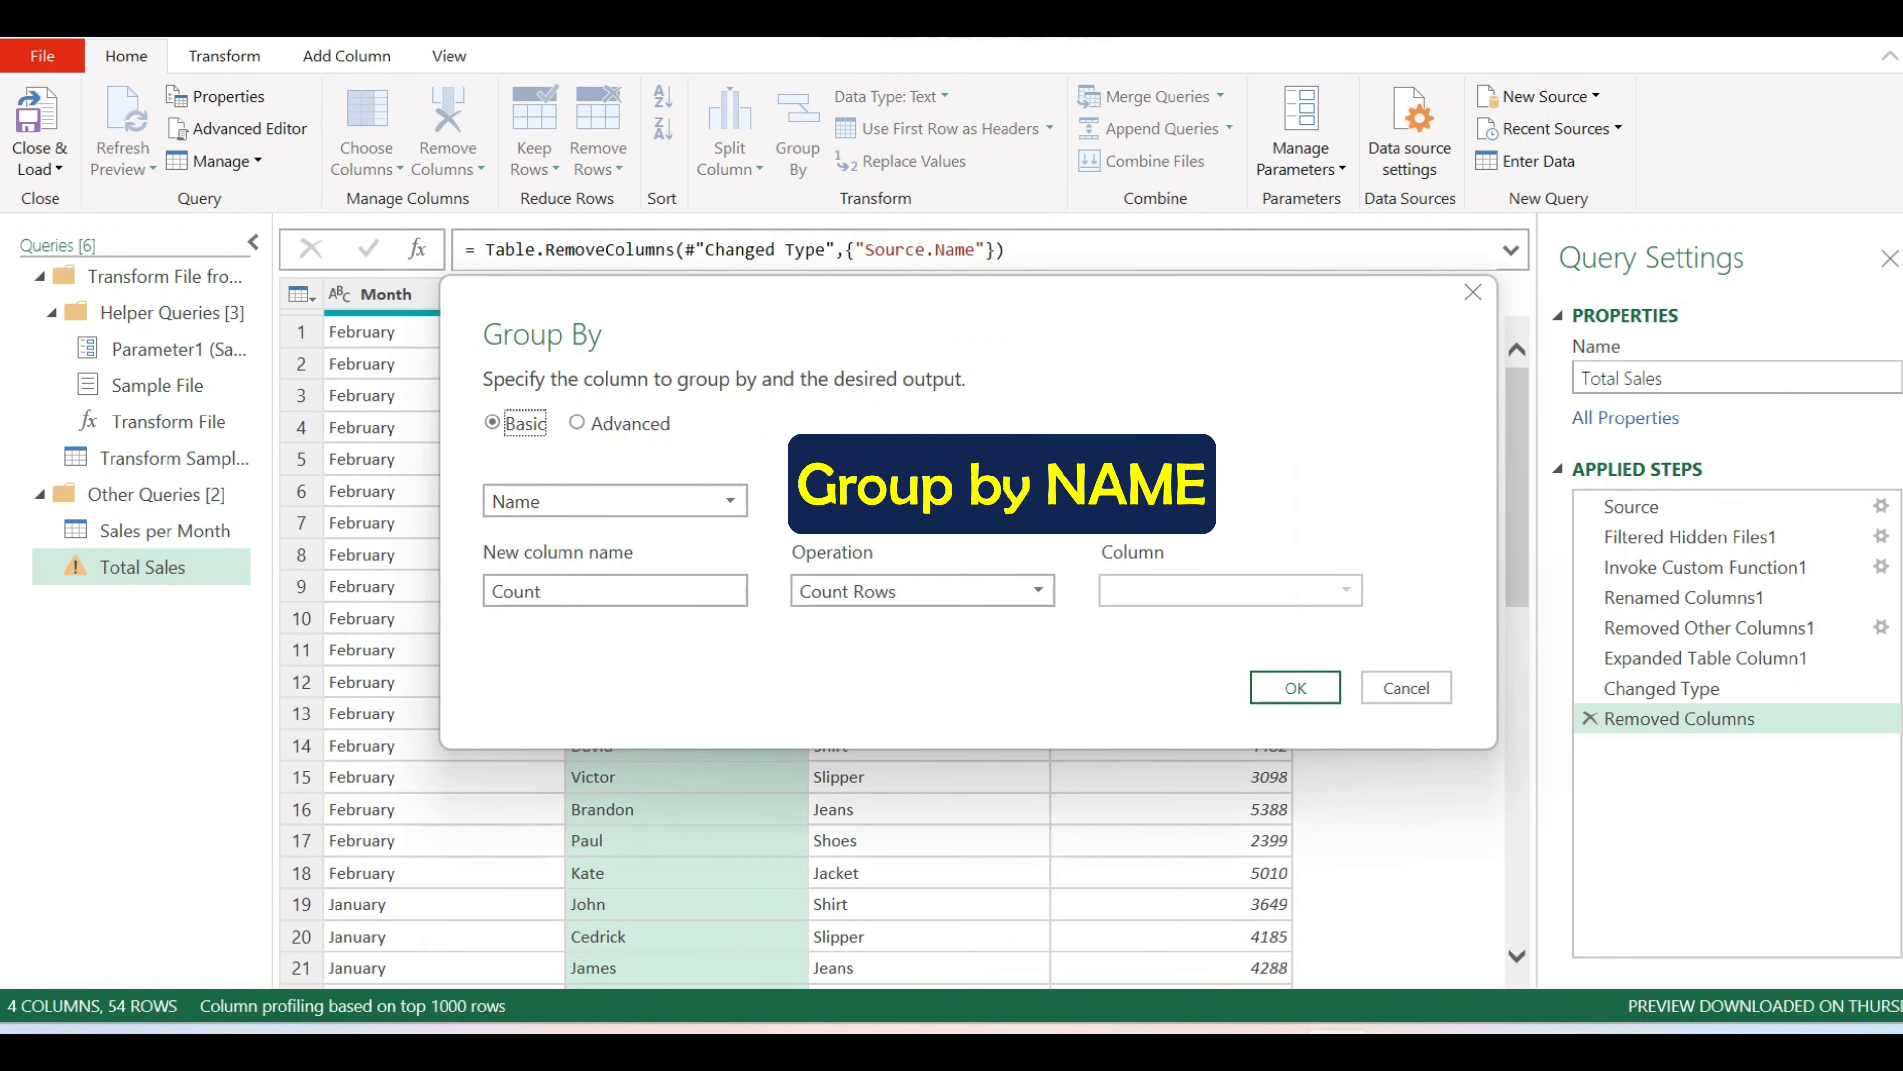
left_click_drag(548, 591, 491, 591)
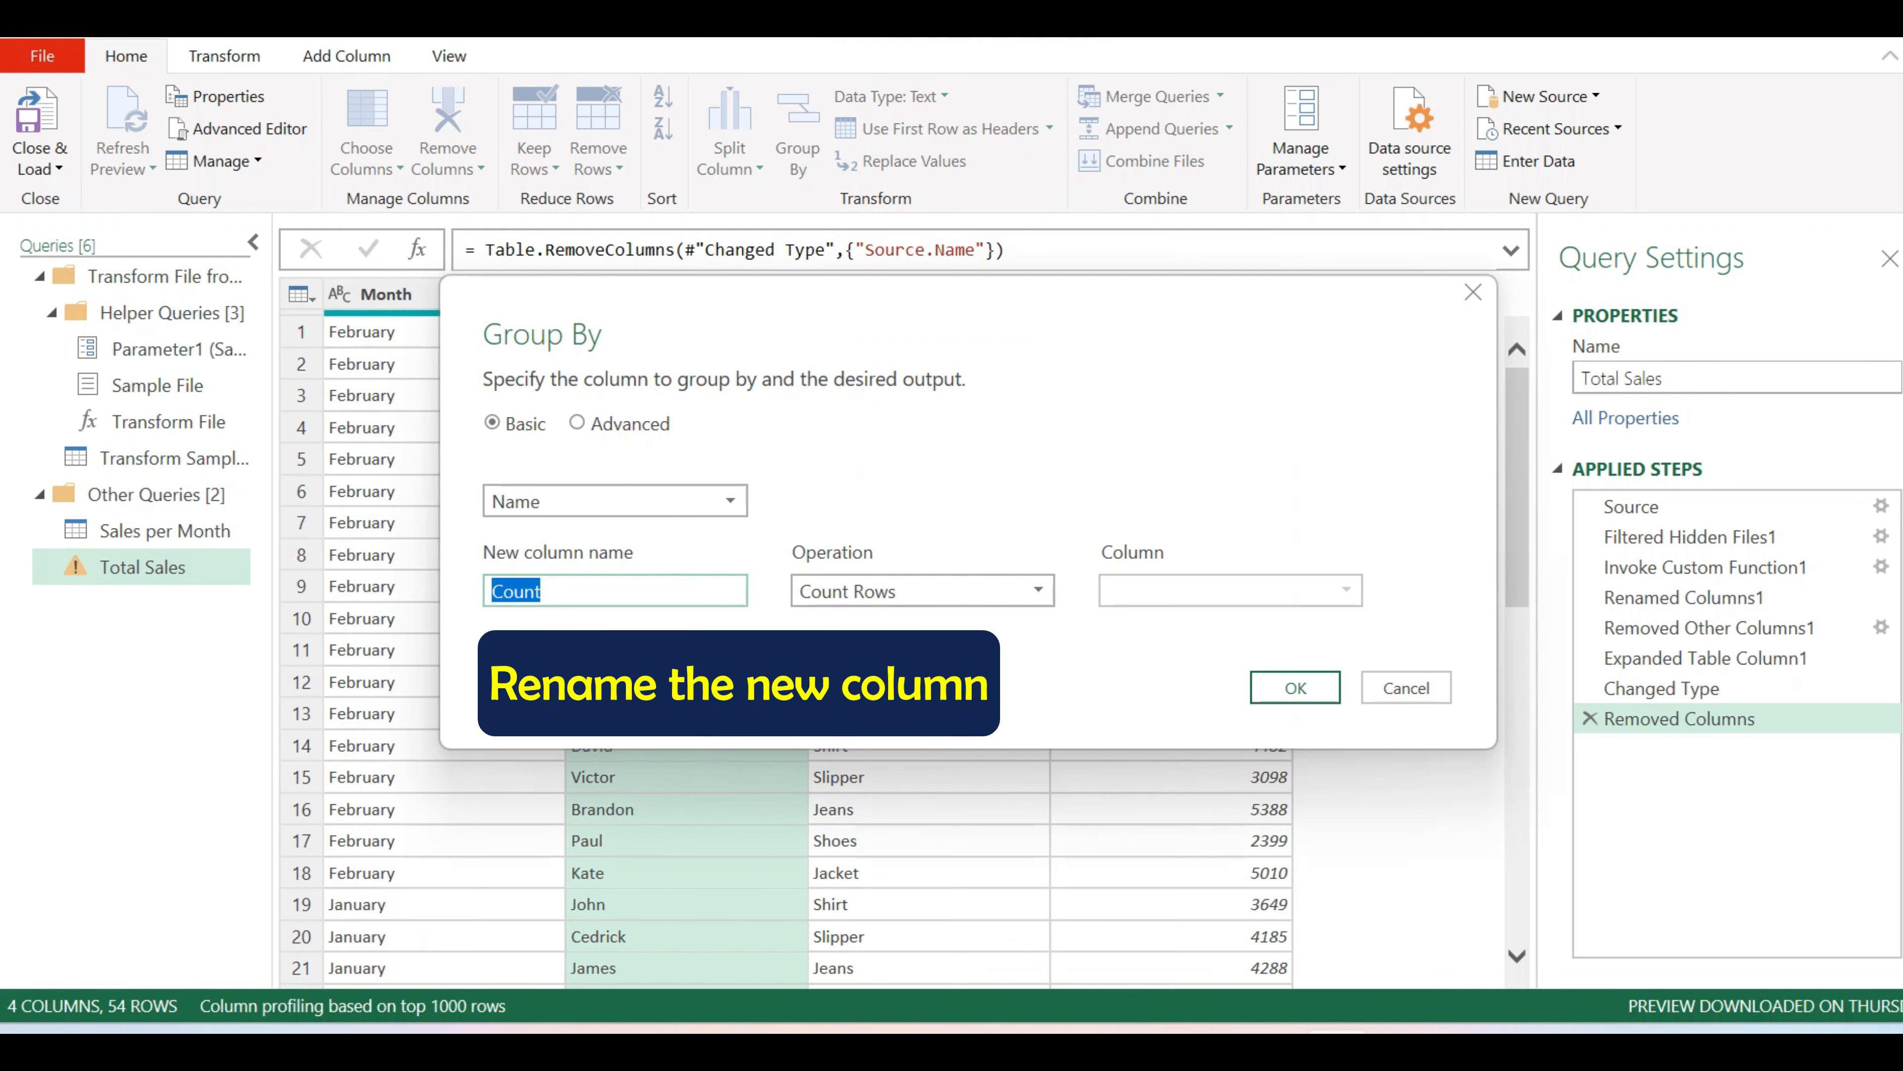
type("Total Sales")
left_click(1038, 590)
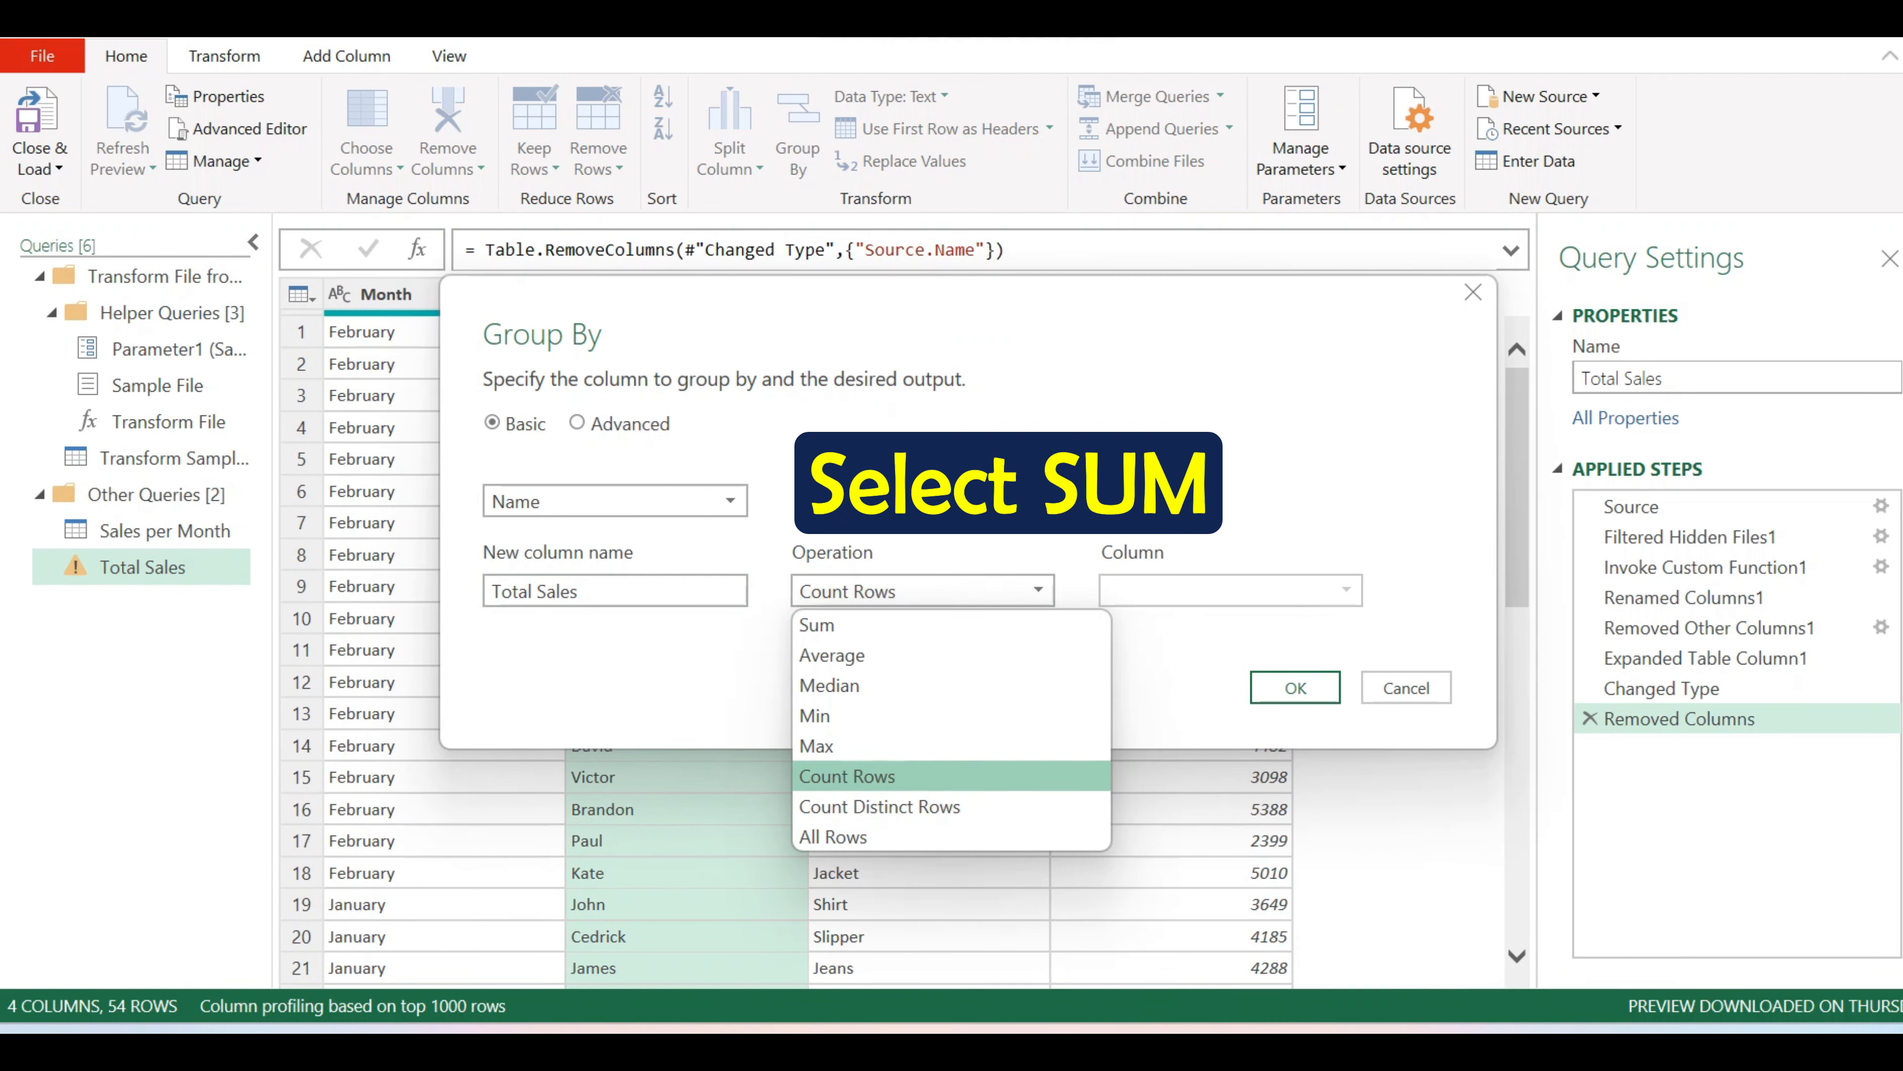
left_click(899, 625)
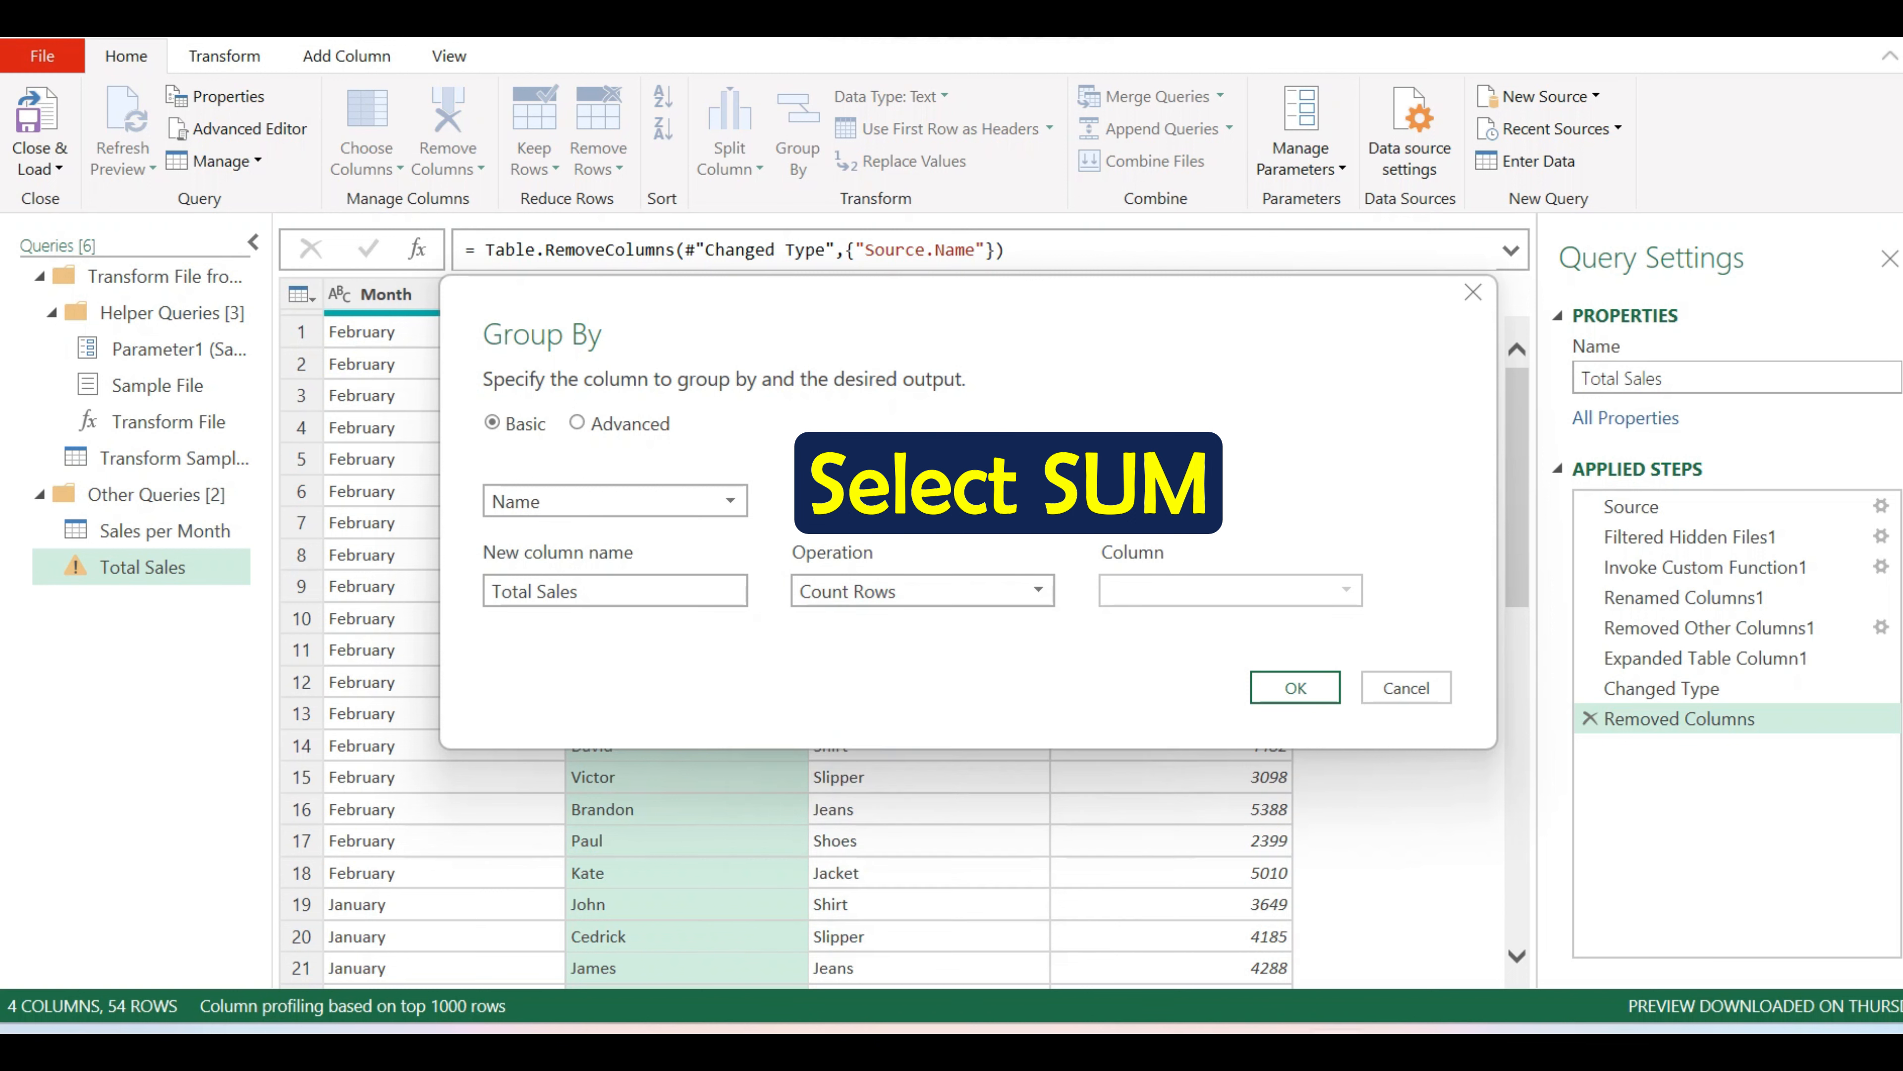
left_click(1346, 590)
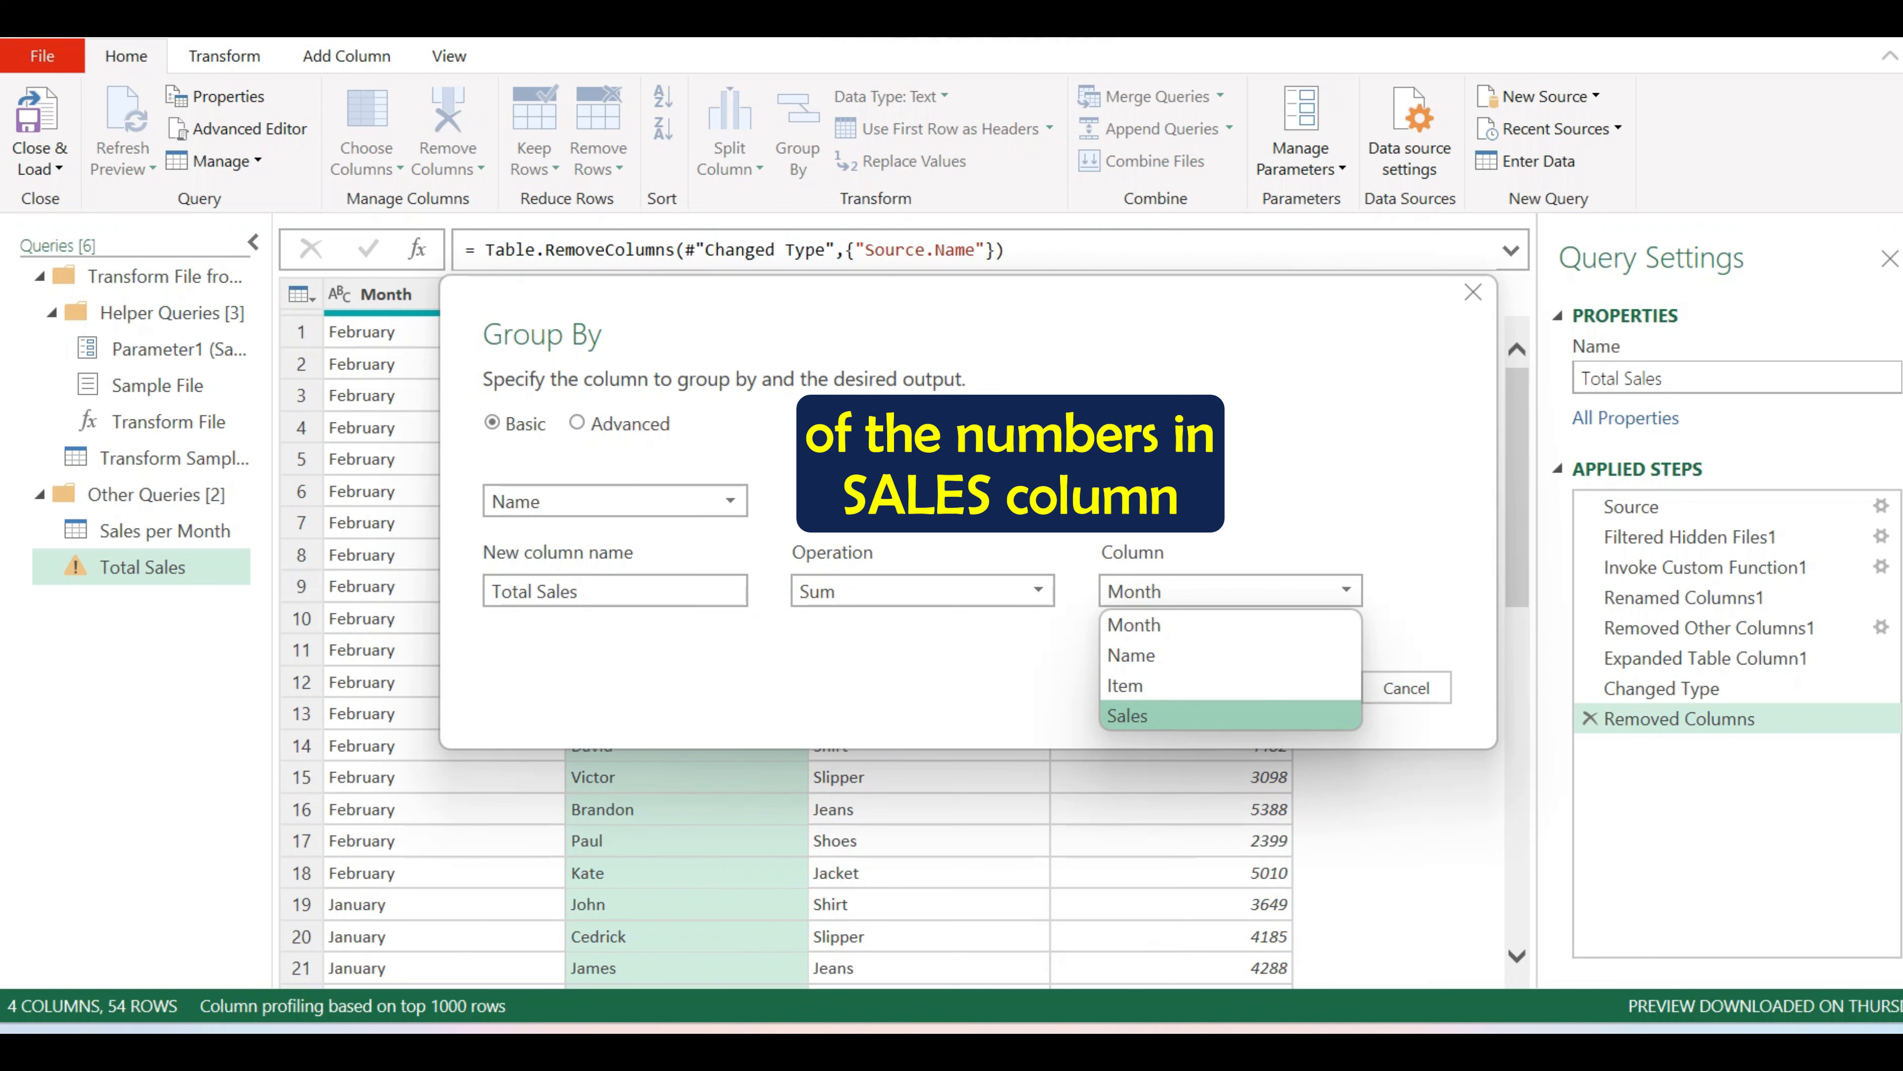
left_click(1180, 719)
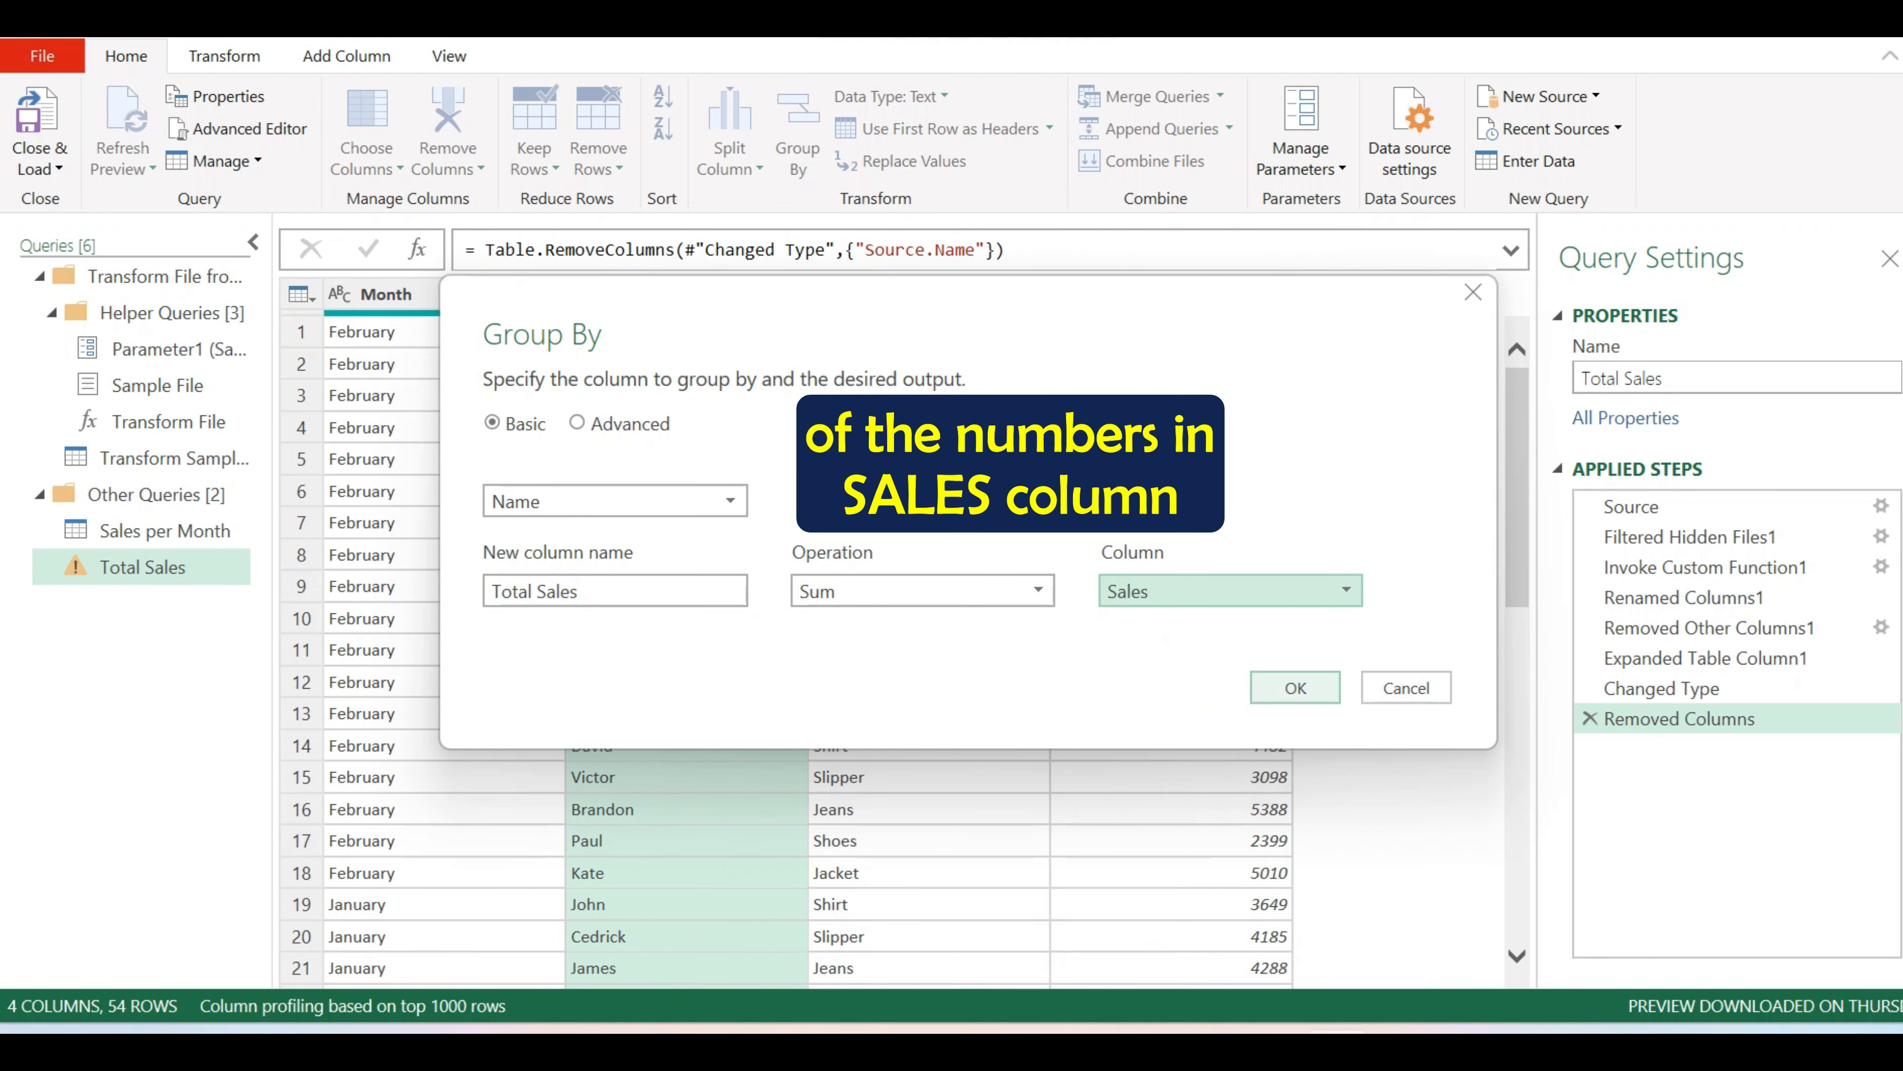
left_click(1295, 688)
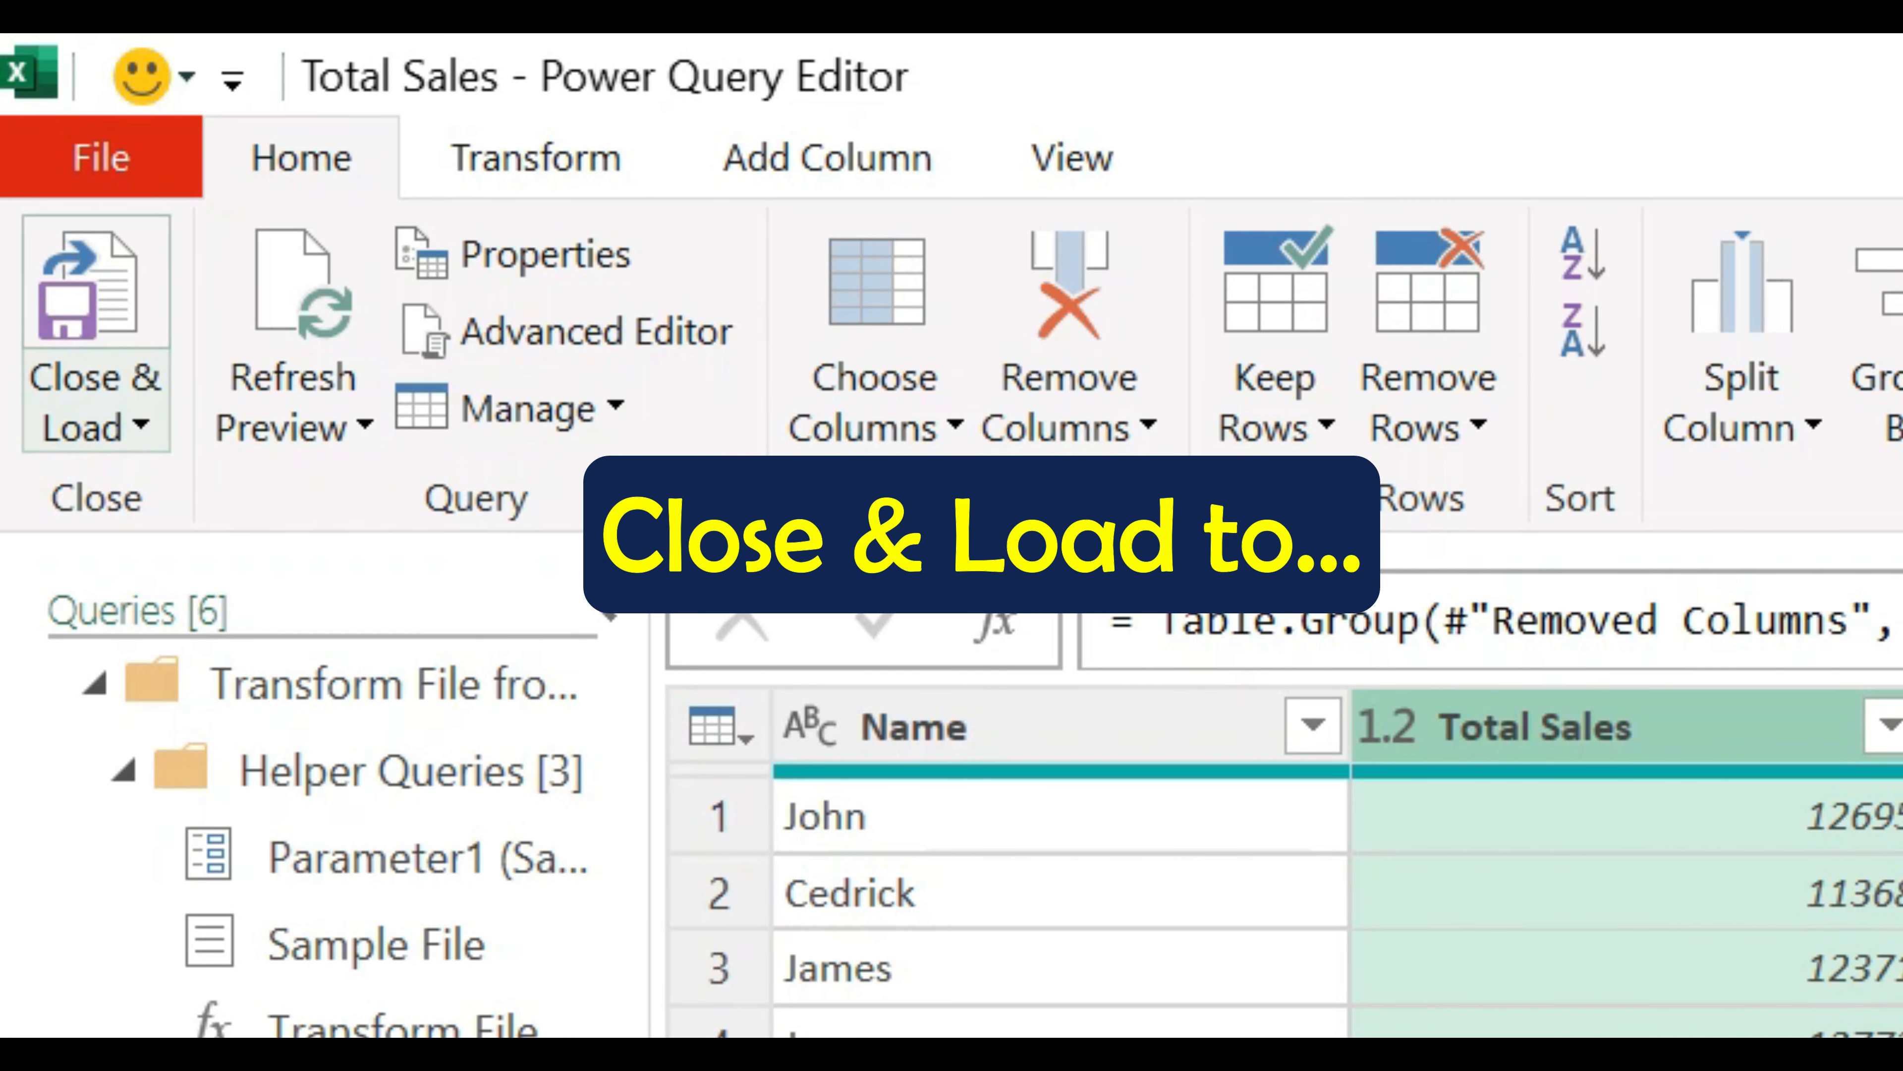
- Load the Total Sales query as a table at cell F1 of the existing Sales per Month worksheet and add it to the Data Model
left_click(95, 409)
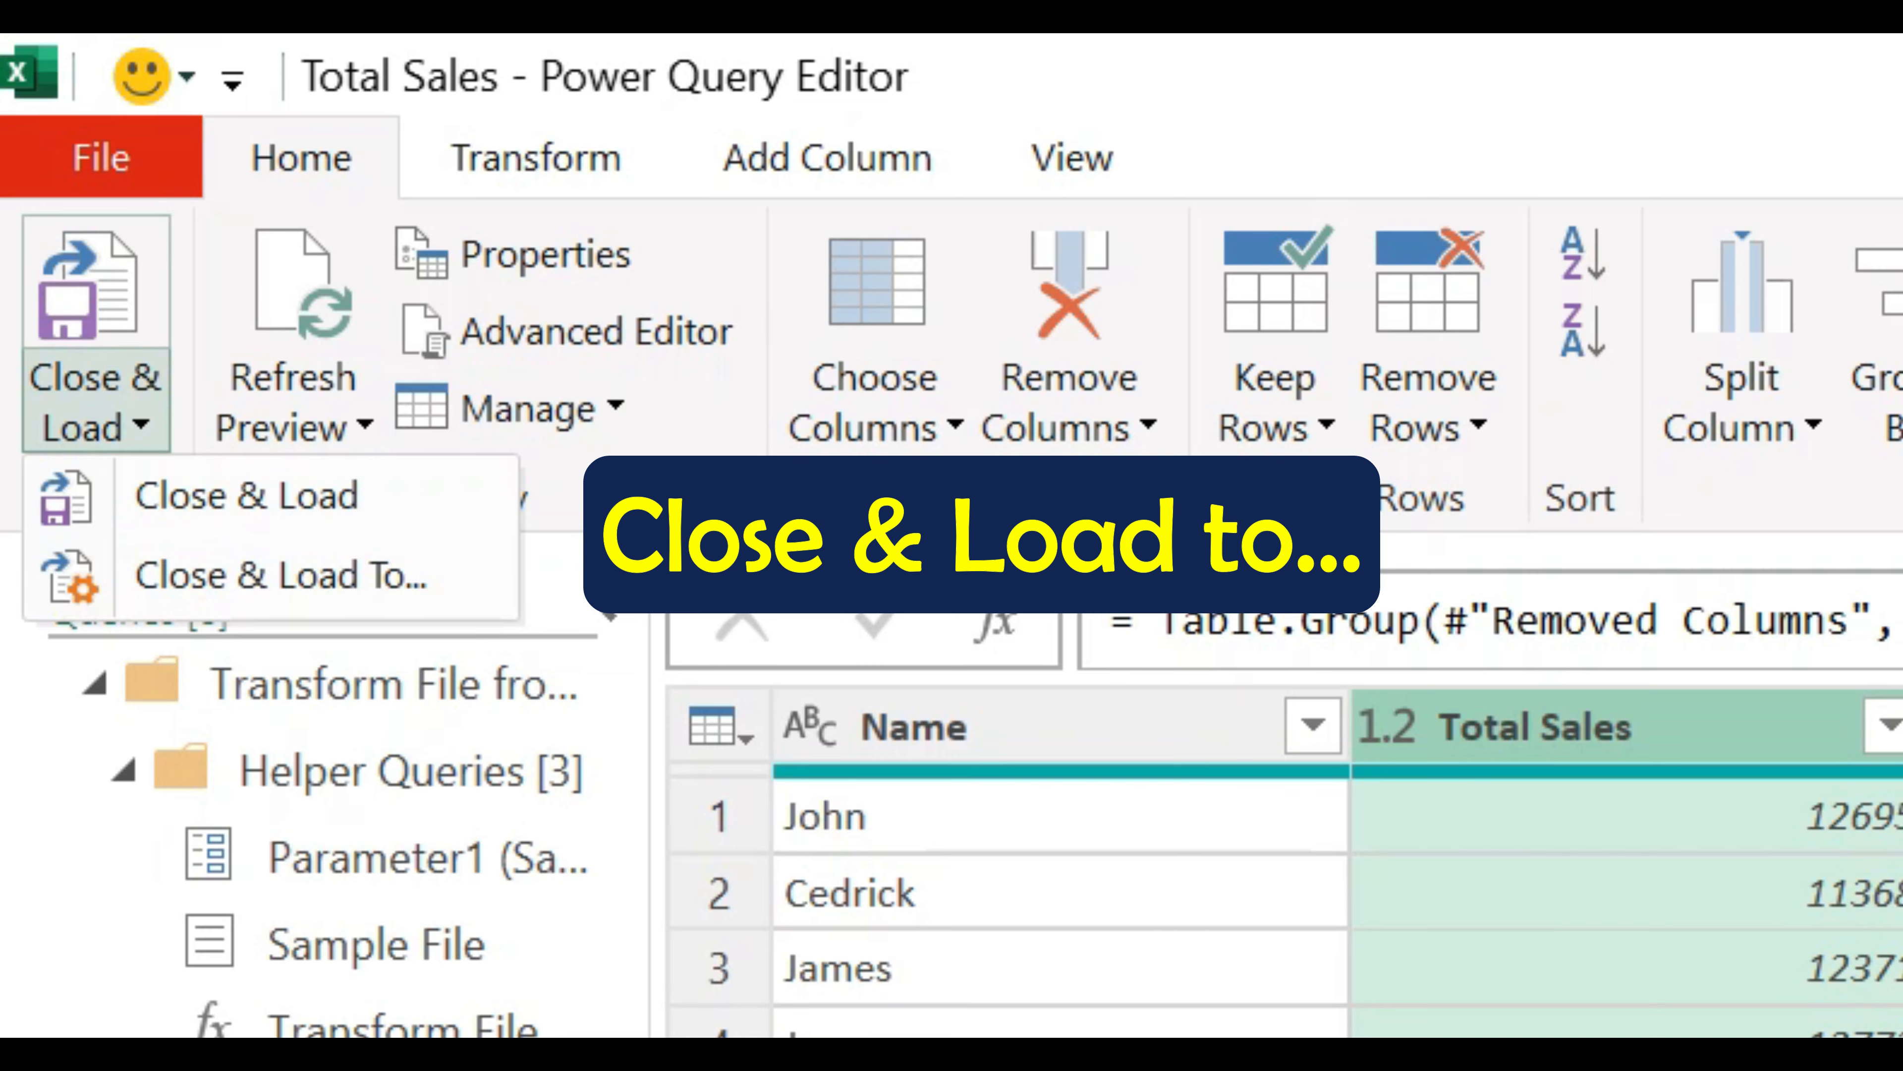
left_click(280, 575)
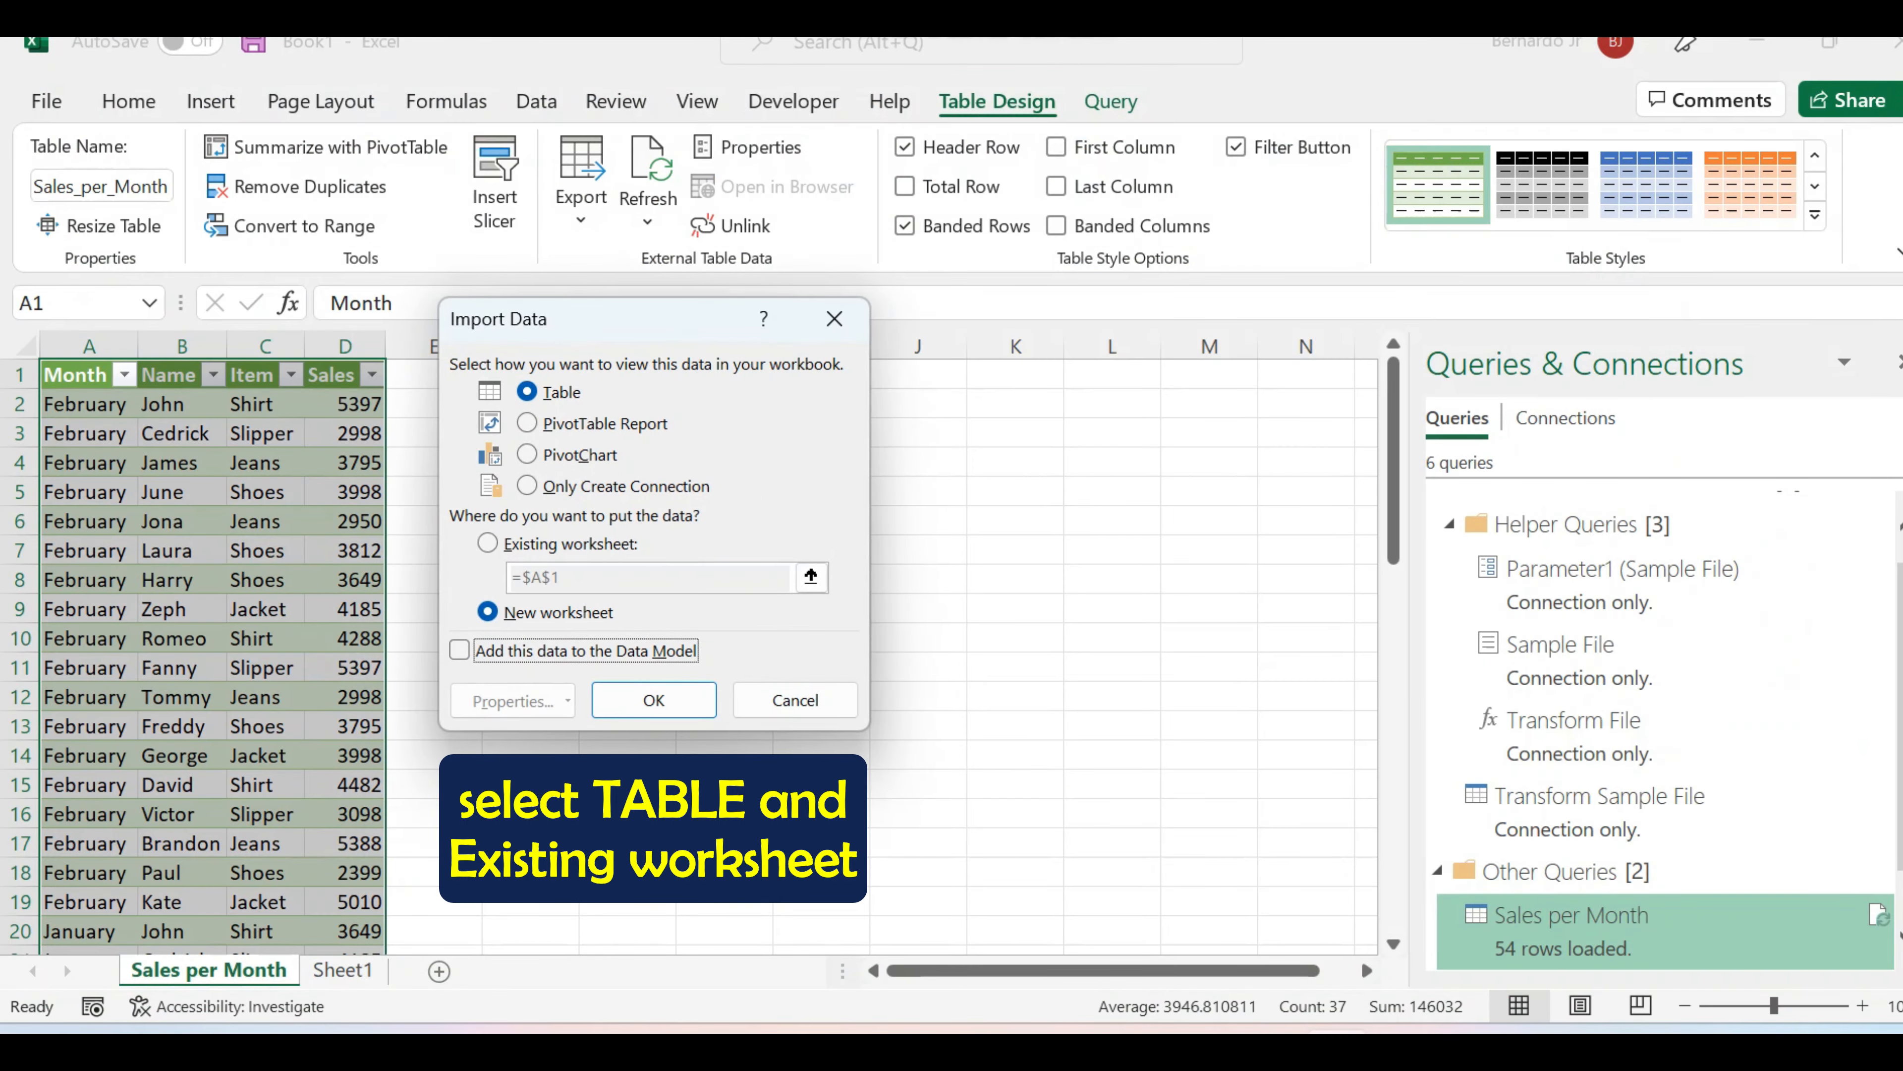
left_click_drag(609, 324, 771, 344)
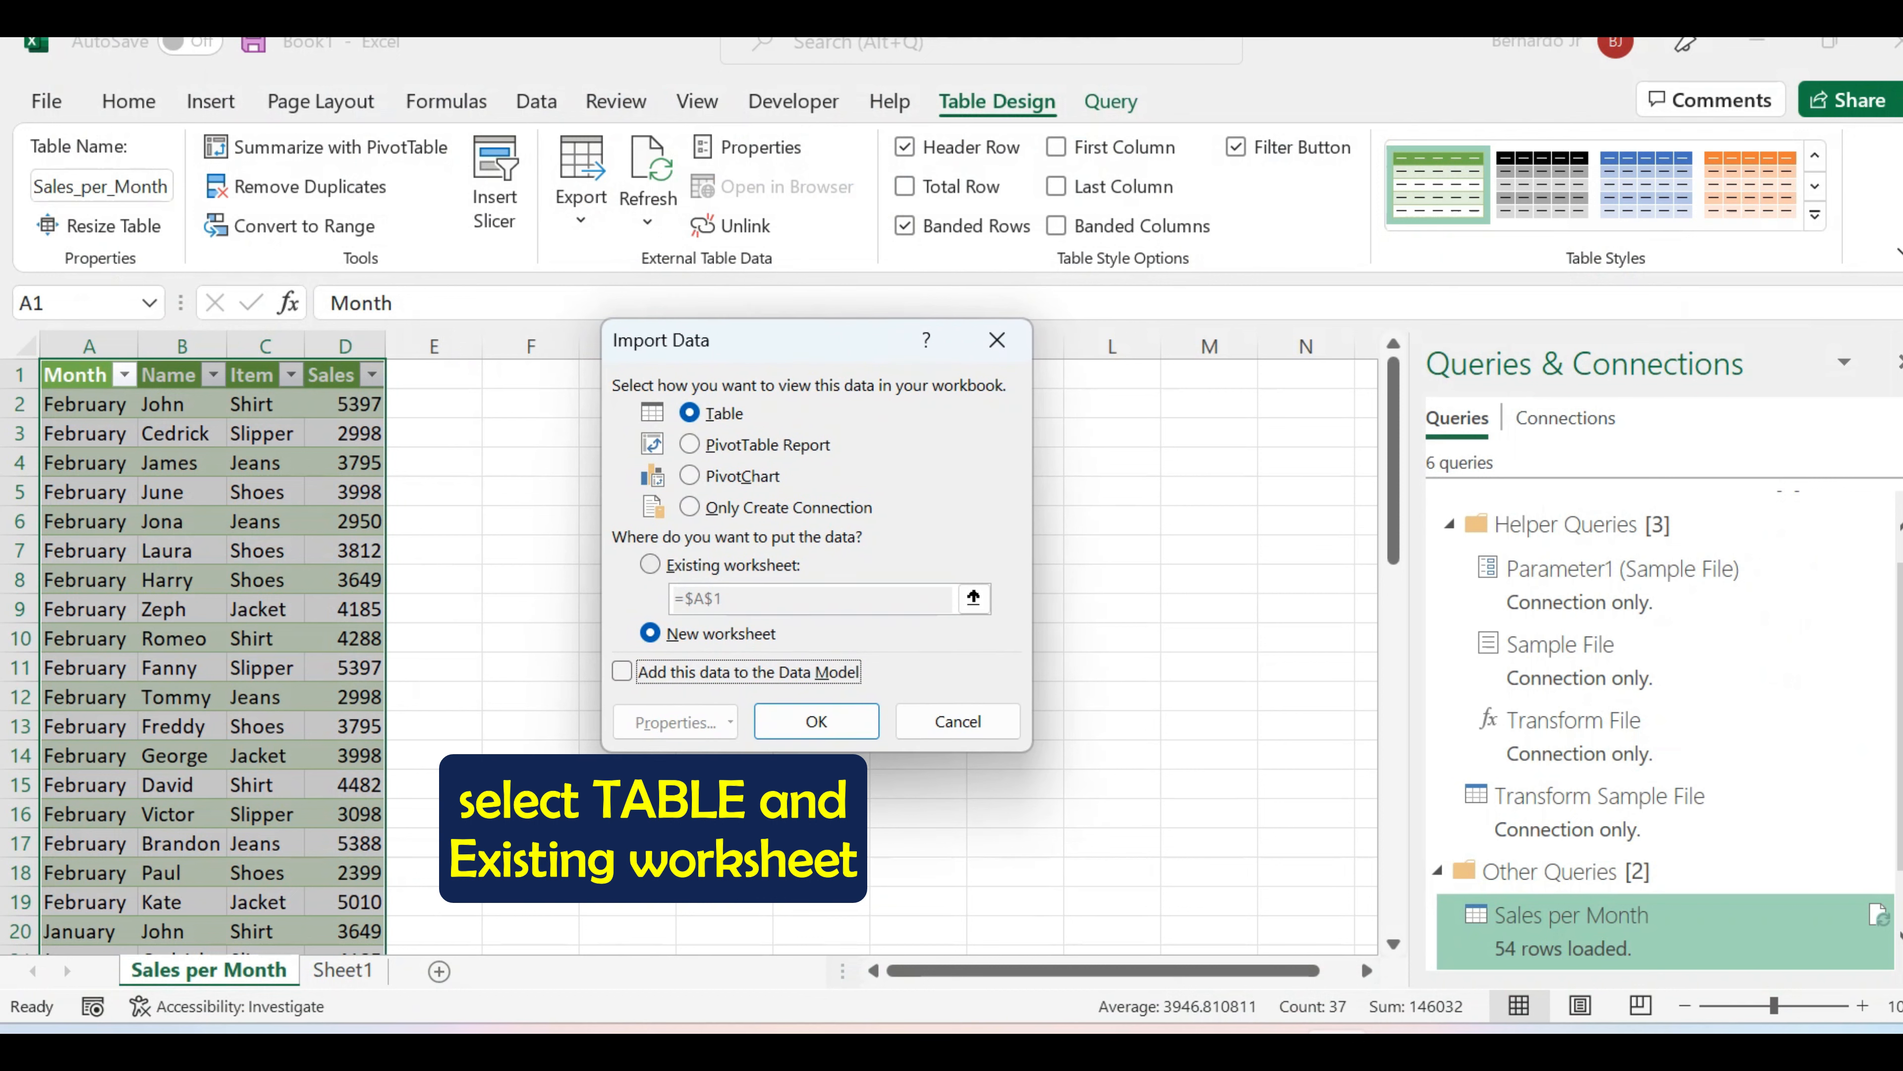
left_click(650, 564)
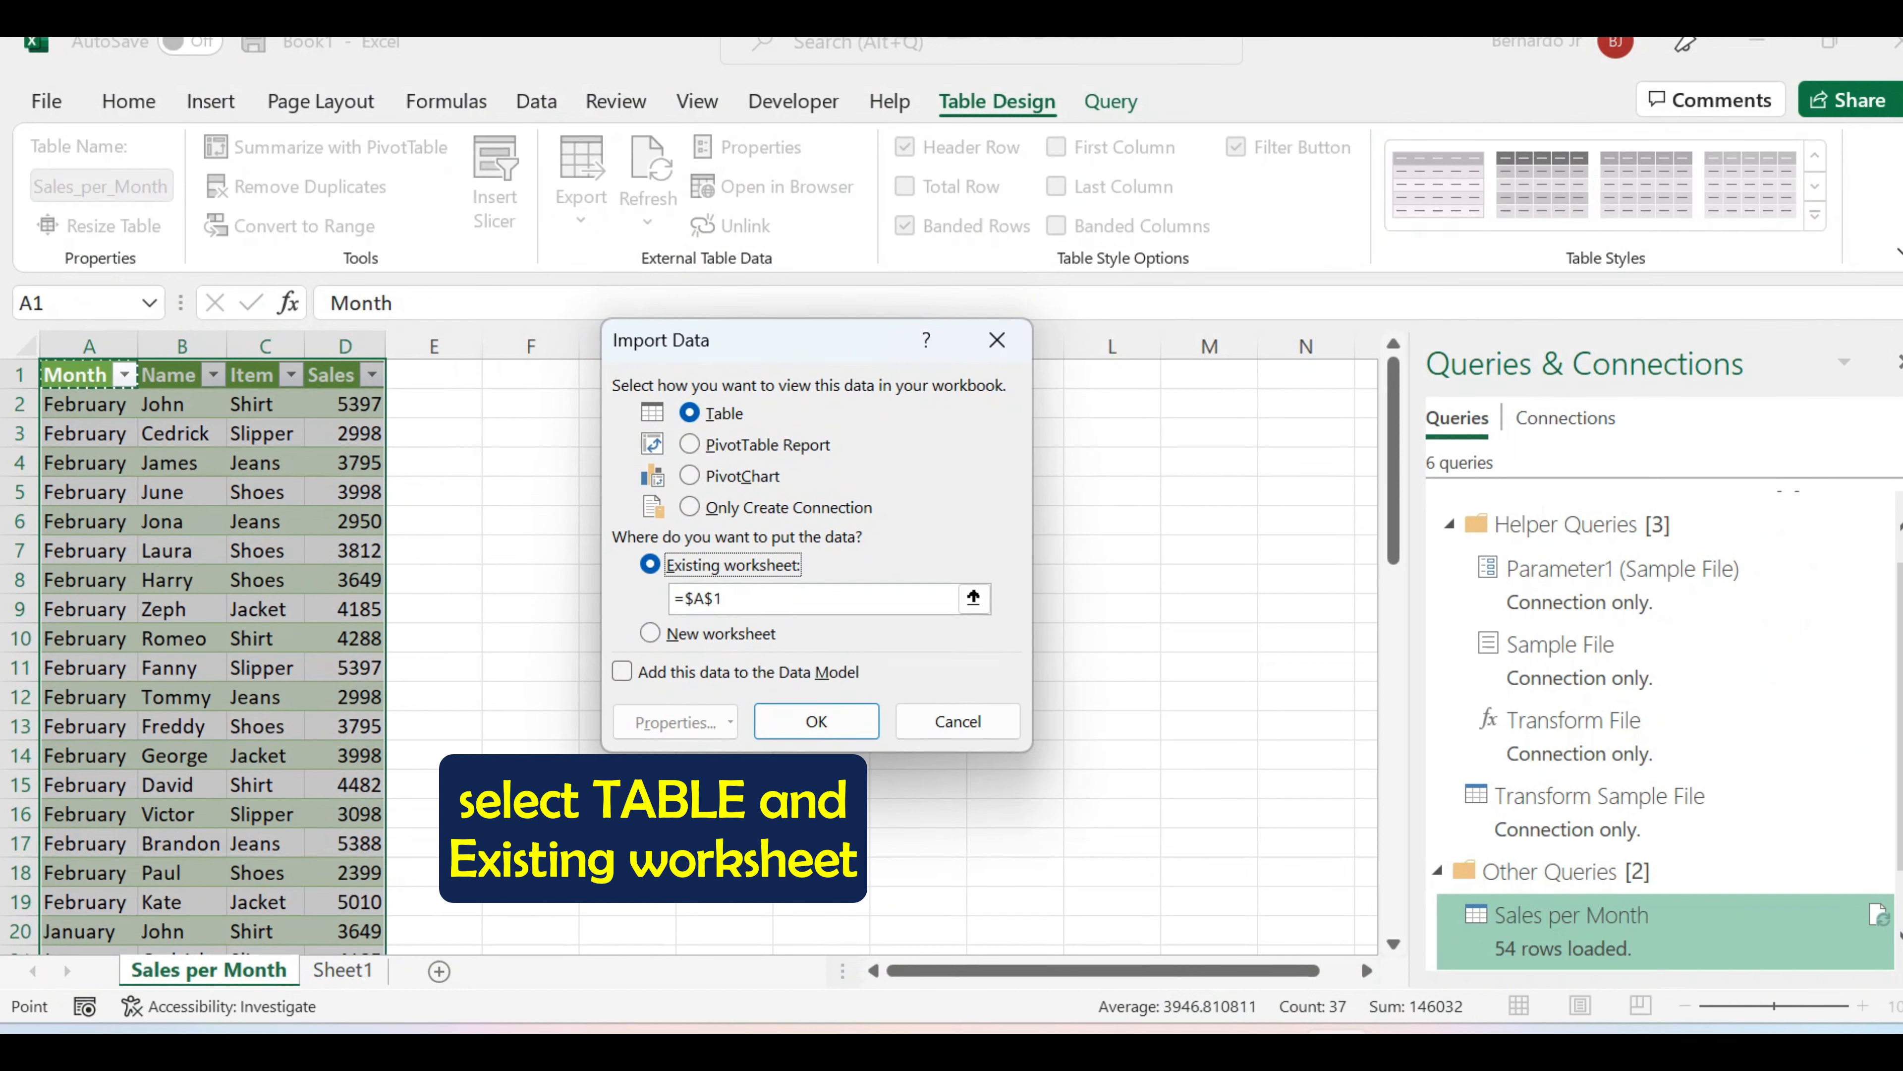
left_click_drag(677, 347, 853, 364)
left_click(1150, 616)
left_click(530, 374)
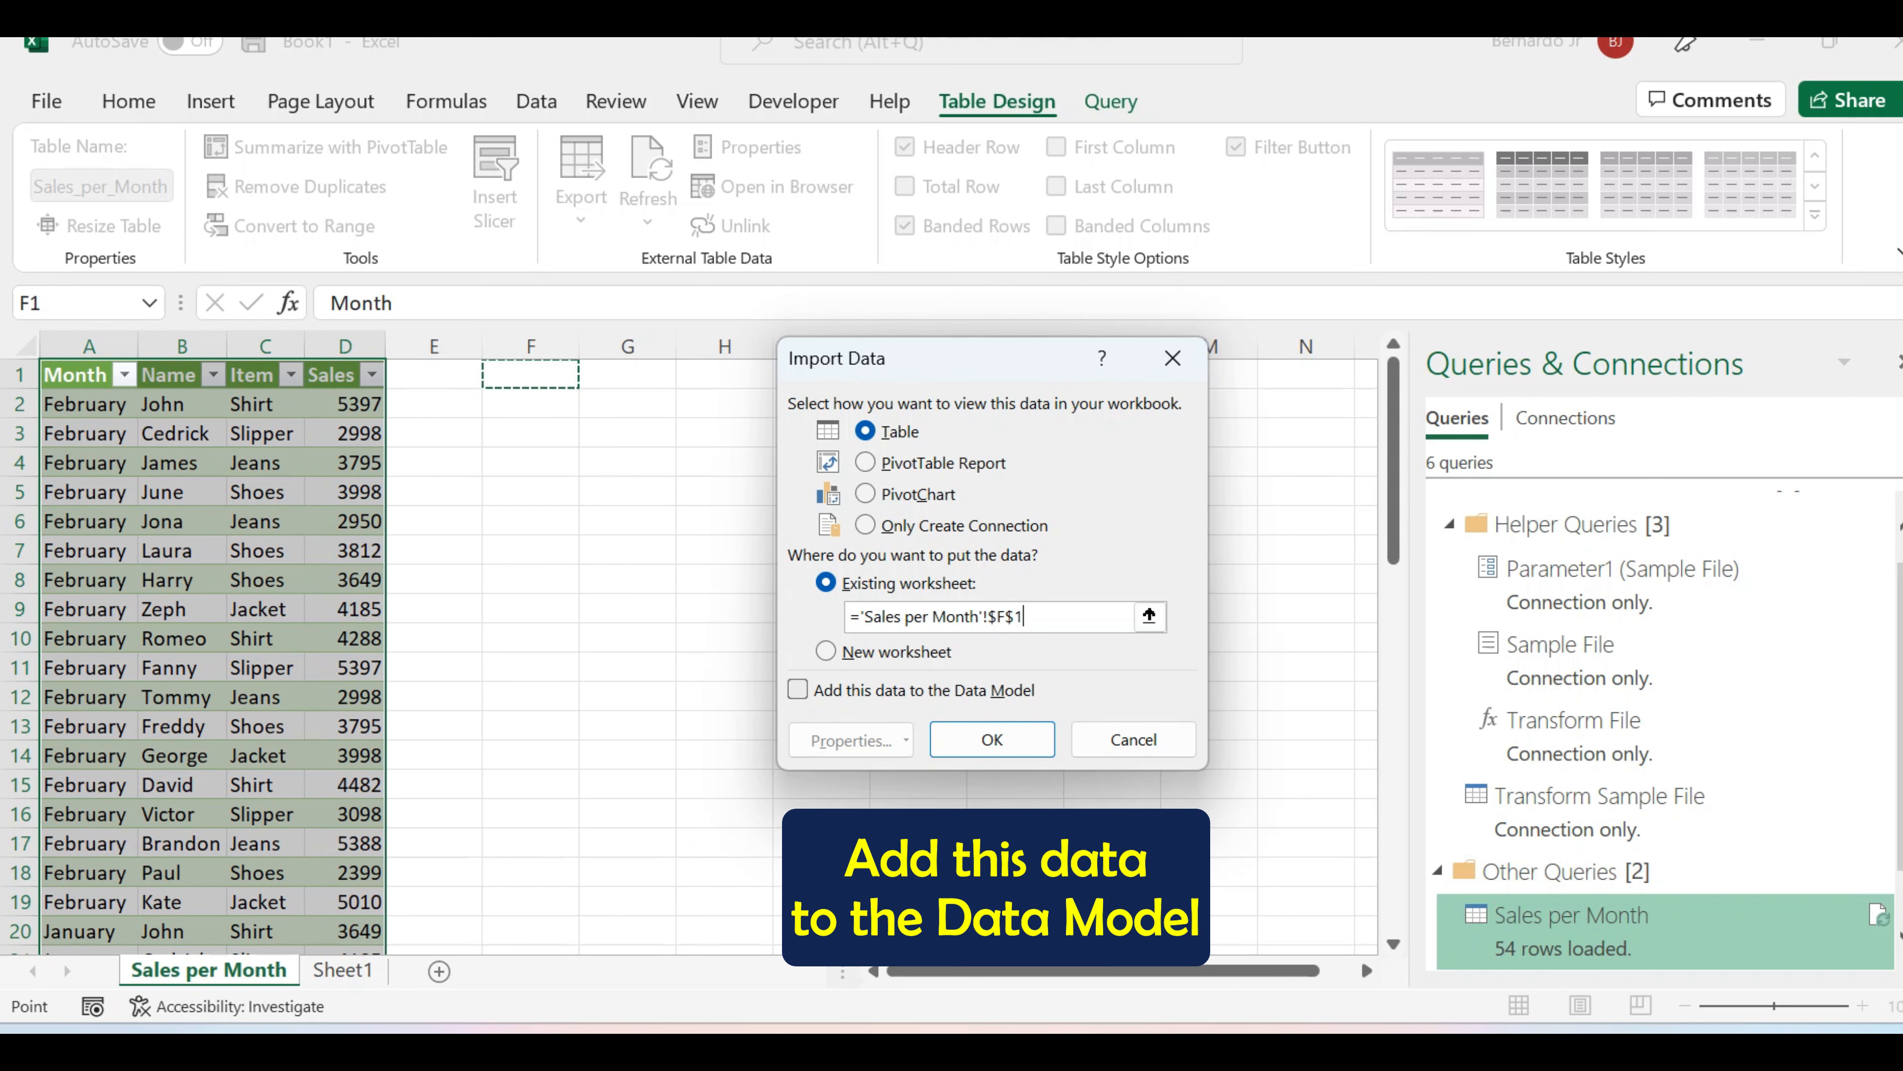
left_click(798, 689)
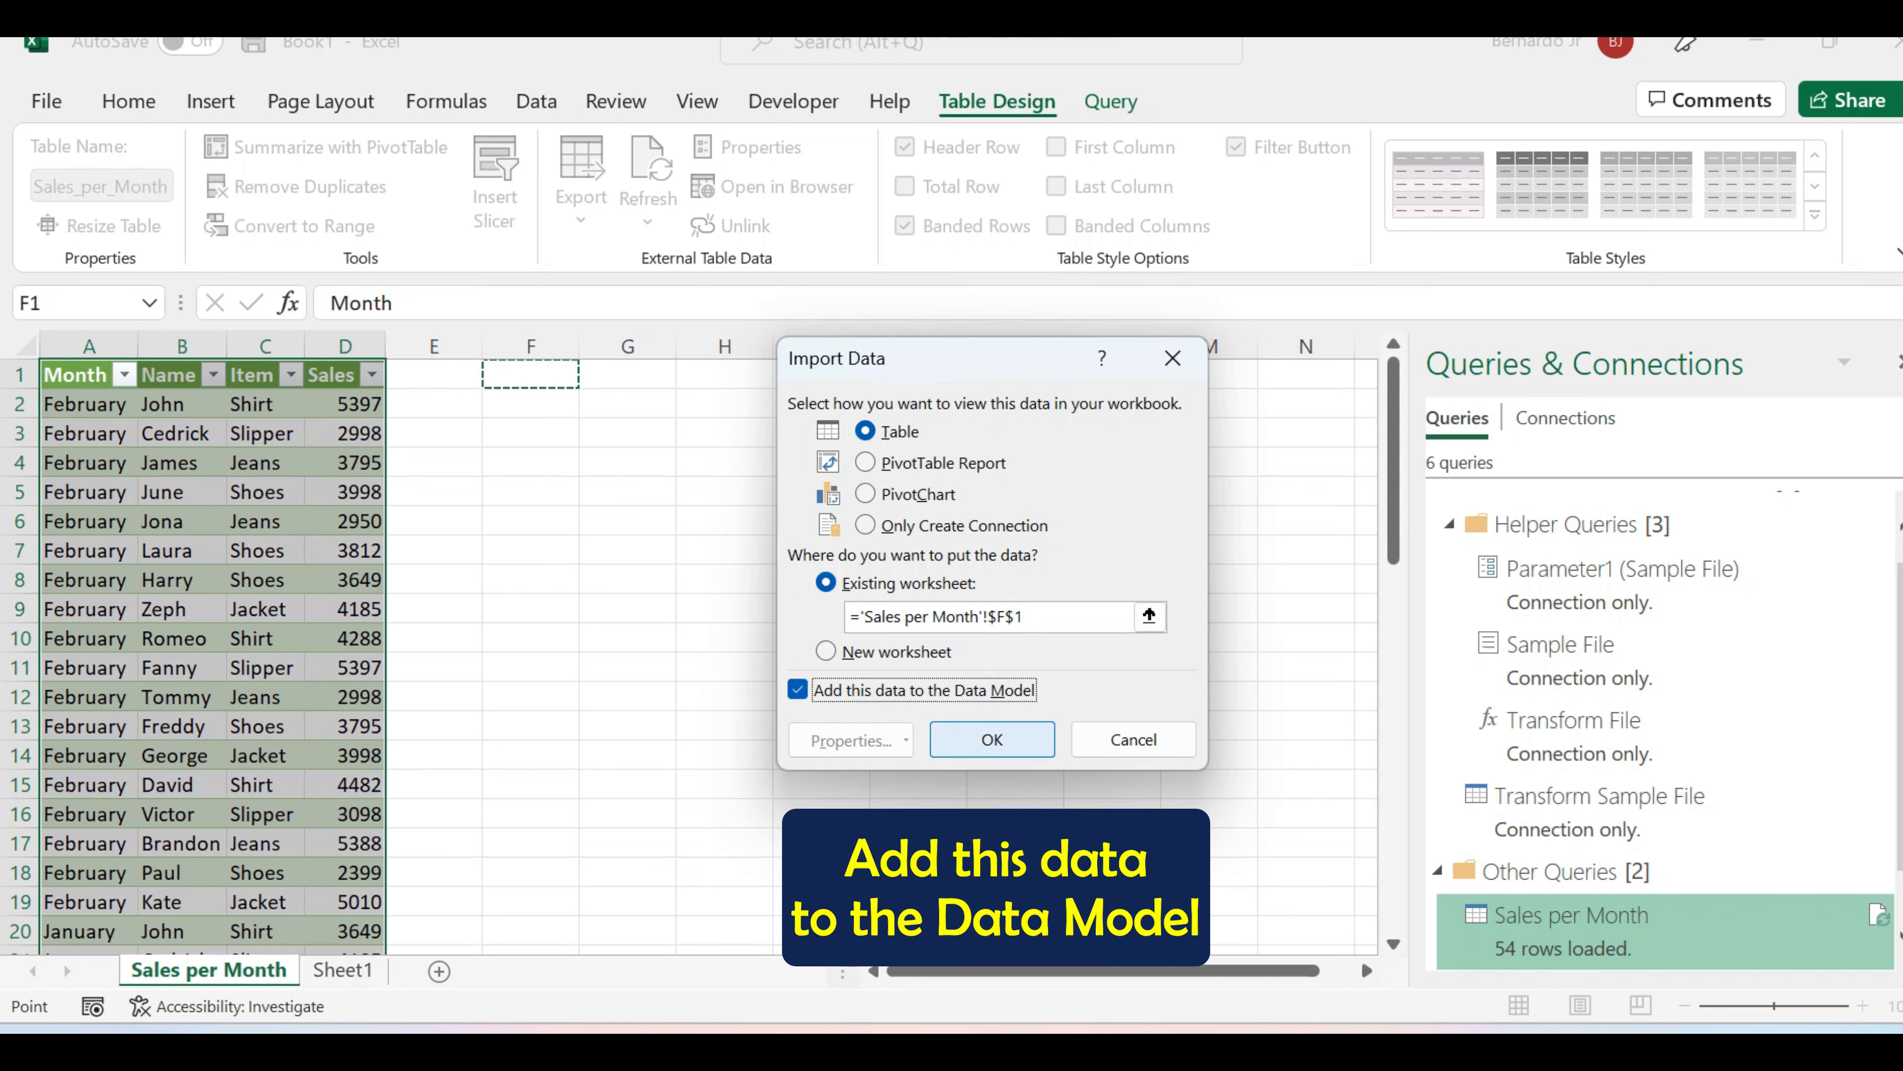
left_click(993, 739)
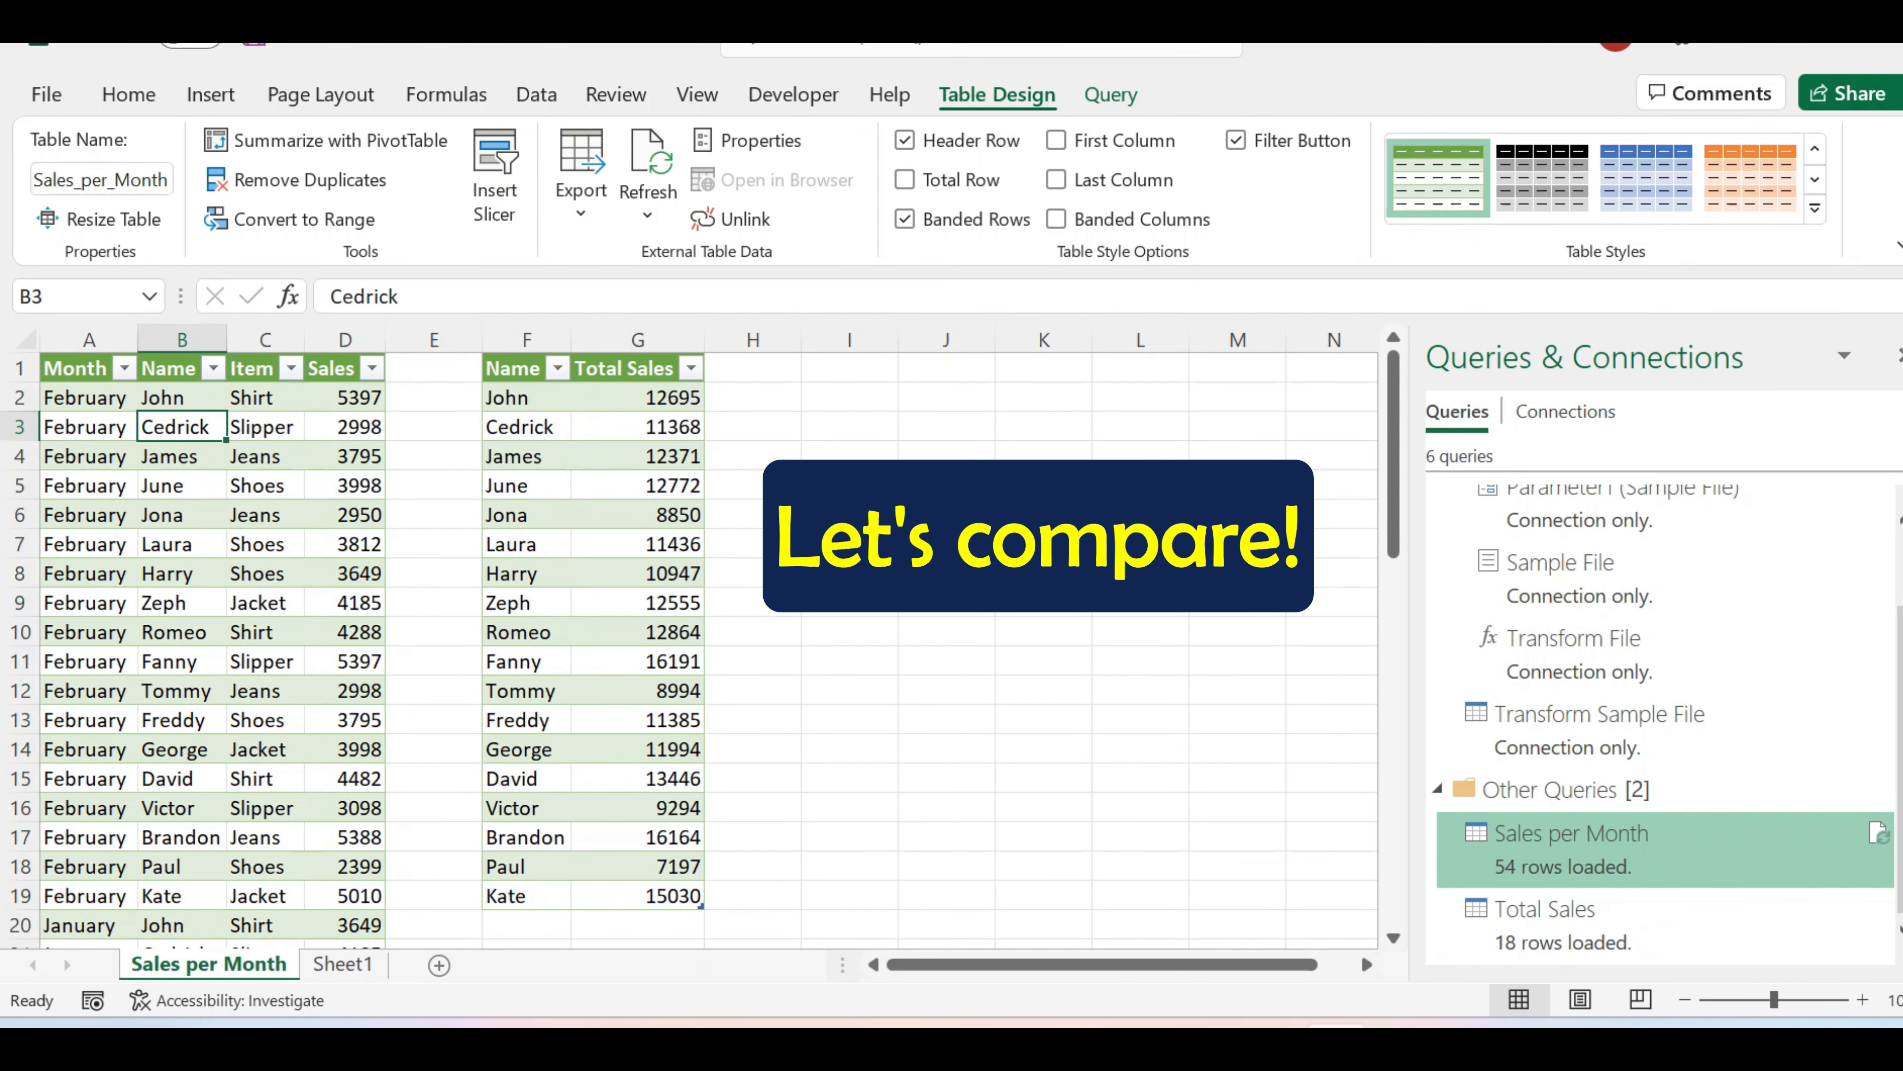
- Filter the Sales per Month table's Name column to only the person in row 3 and select that person's Total Sales value
key("alt+Down")
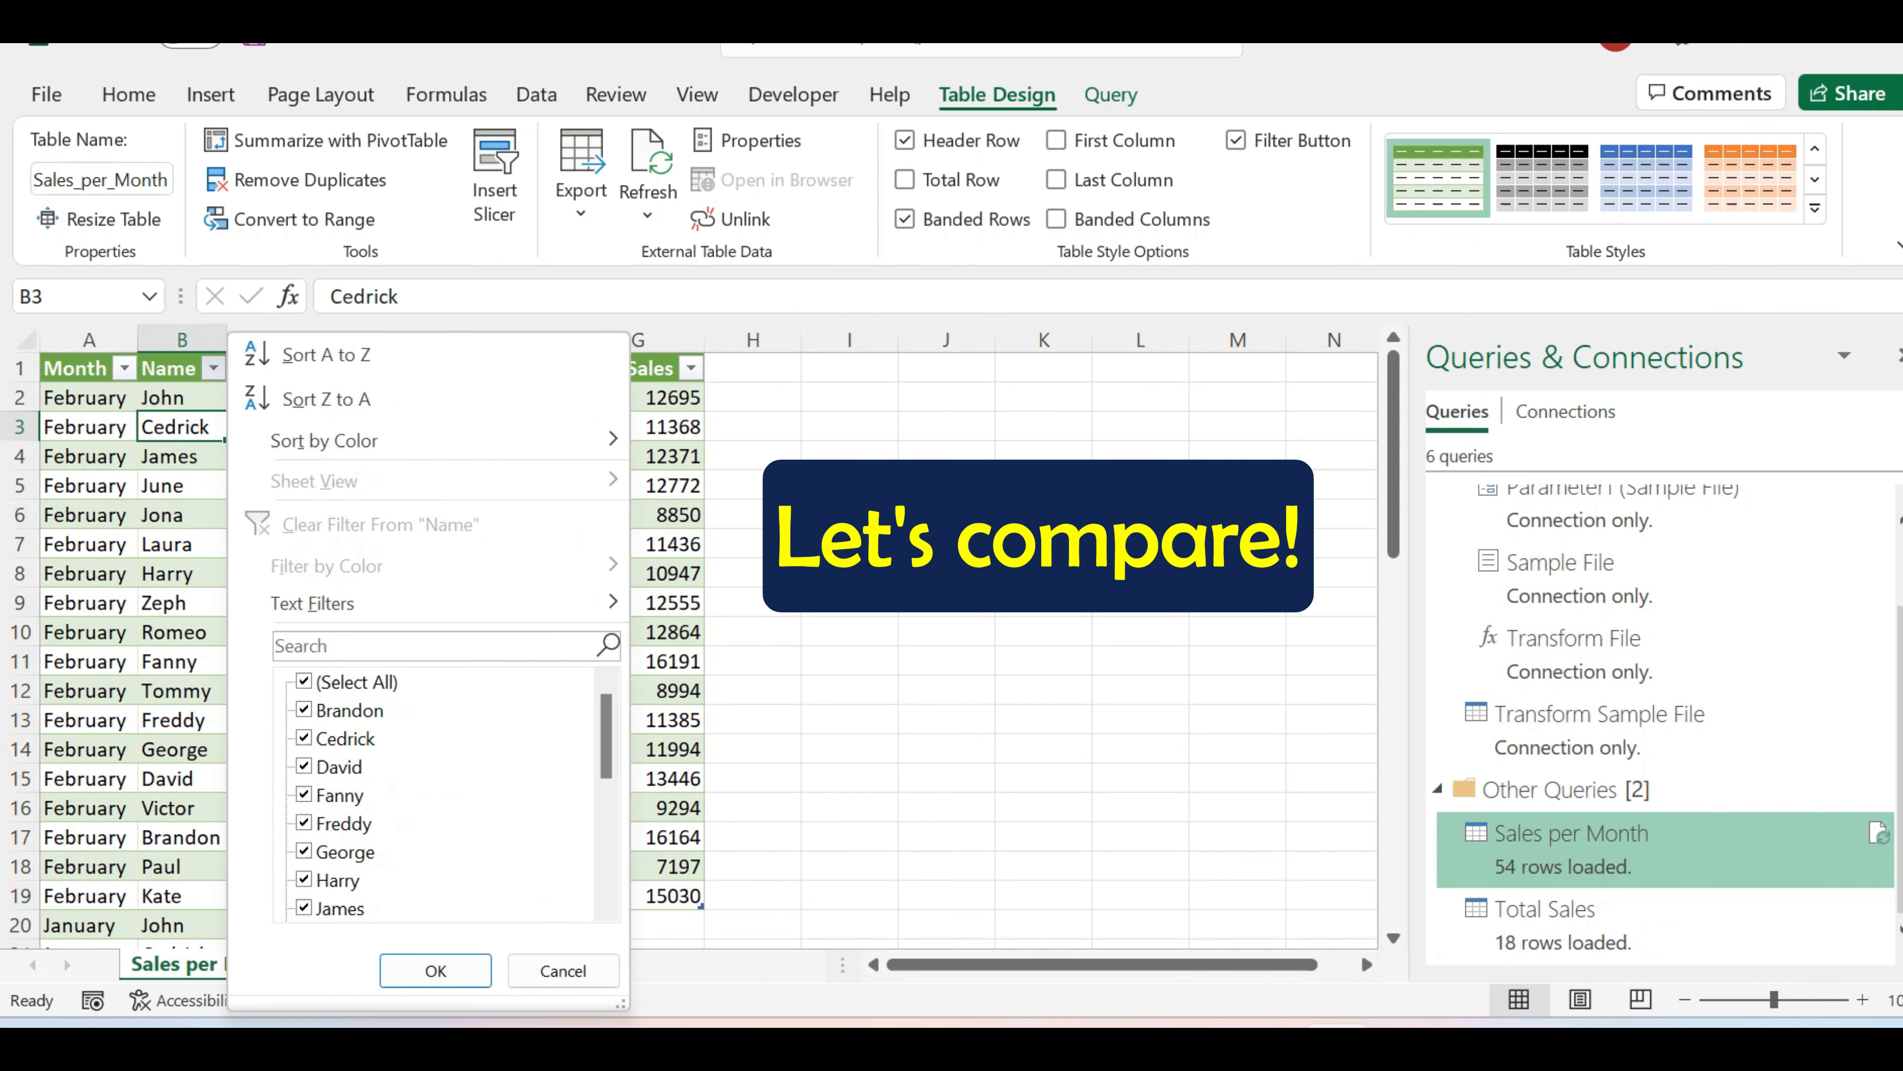
left_click(303, 681)
left_click(303, 739)
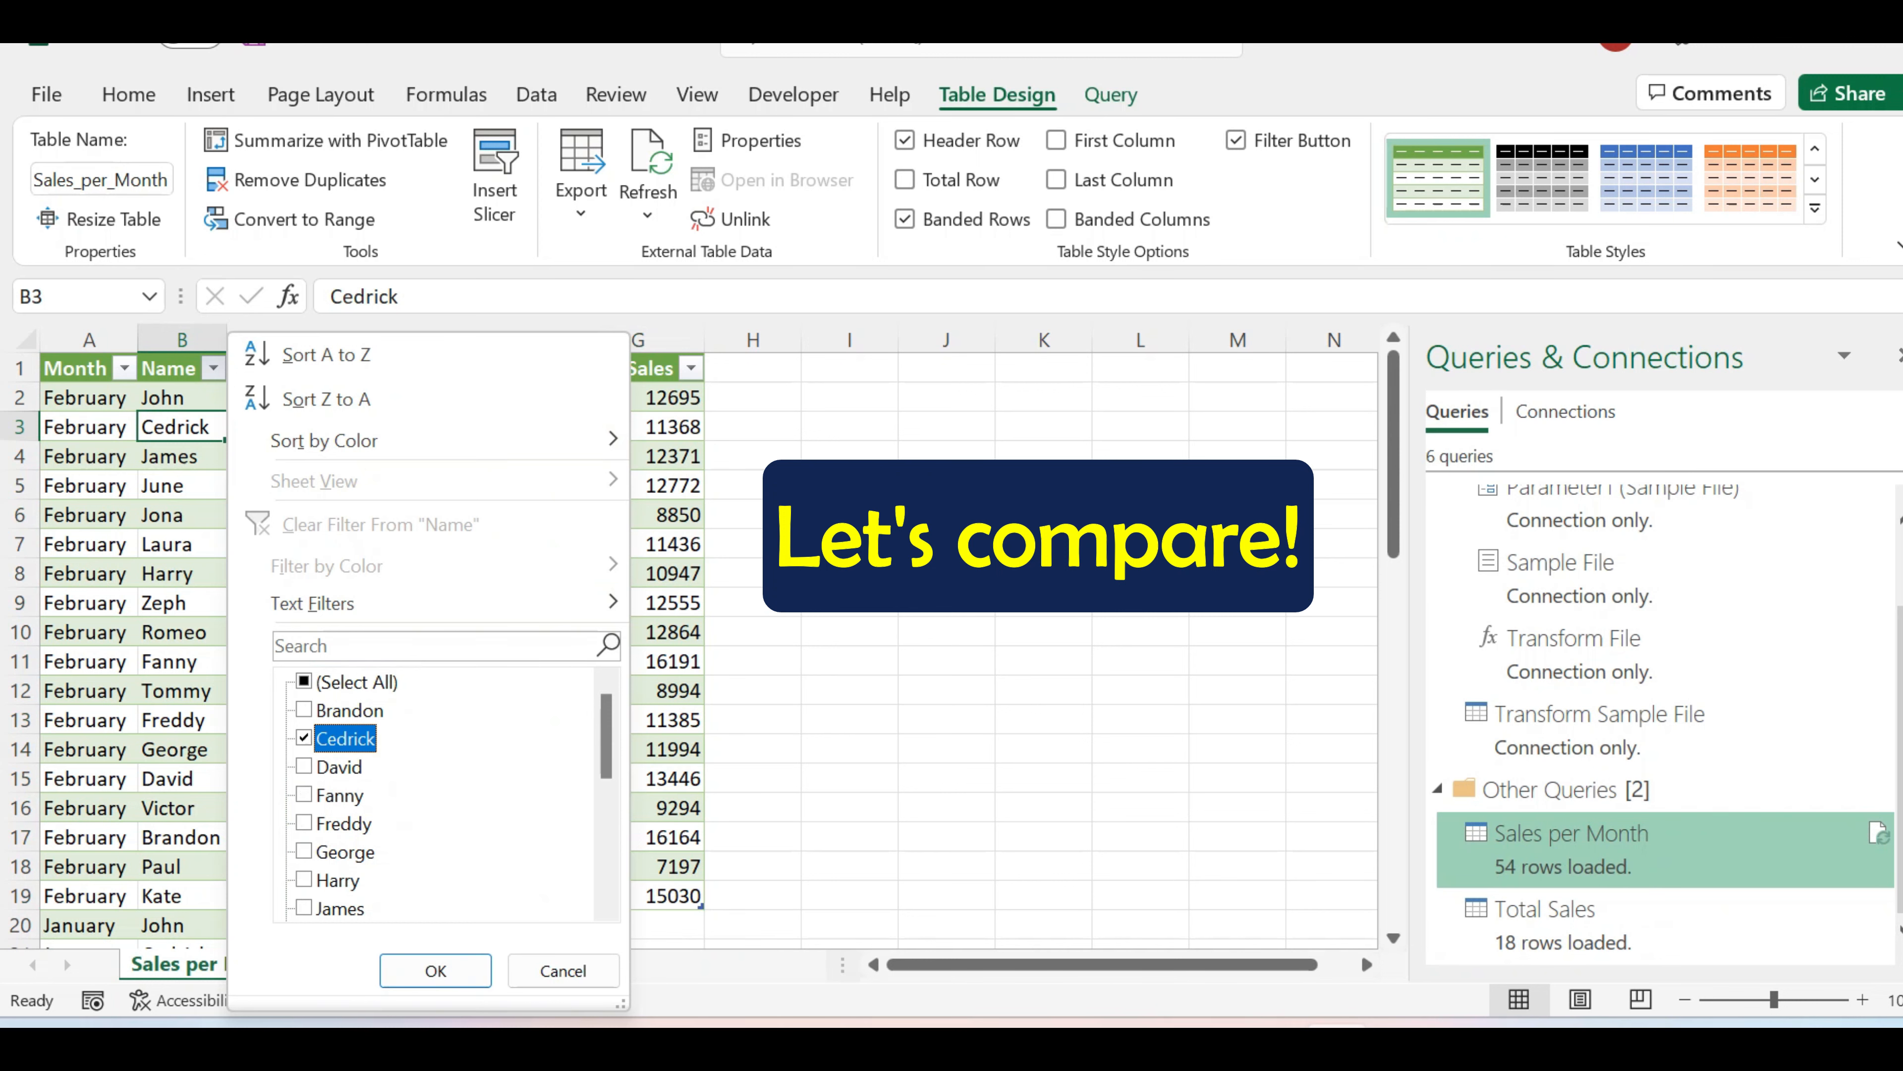
left_click(435, 971)
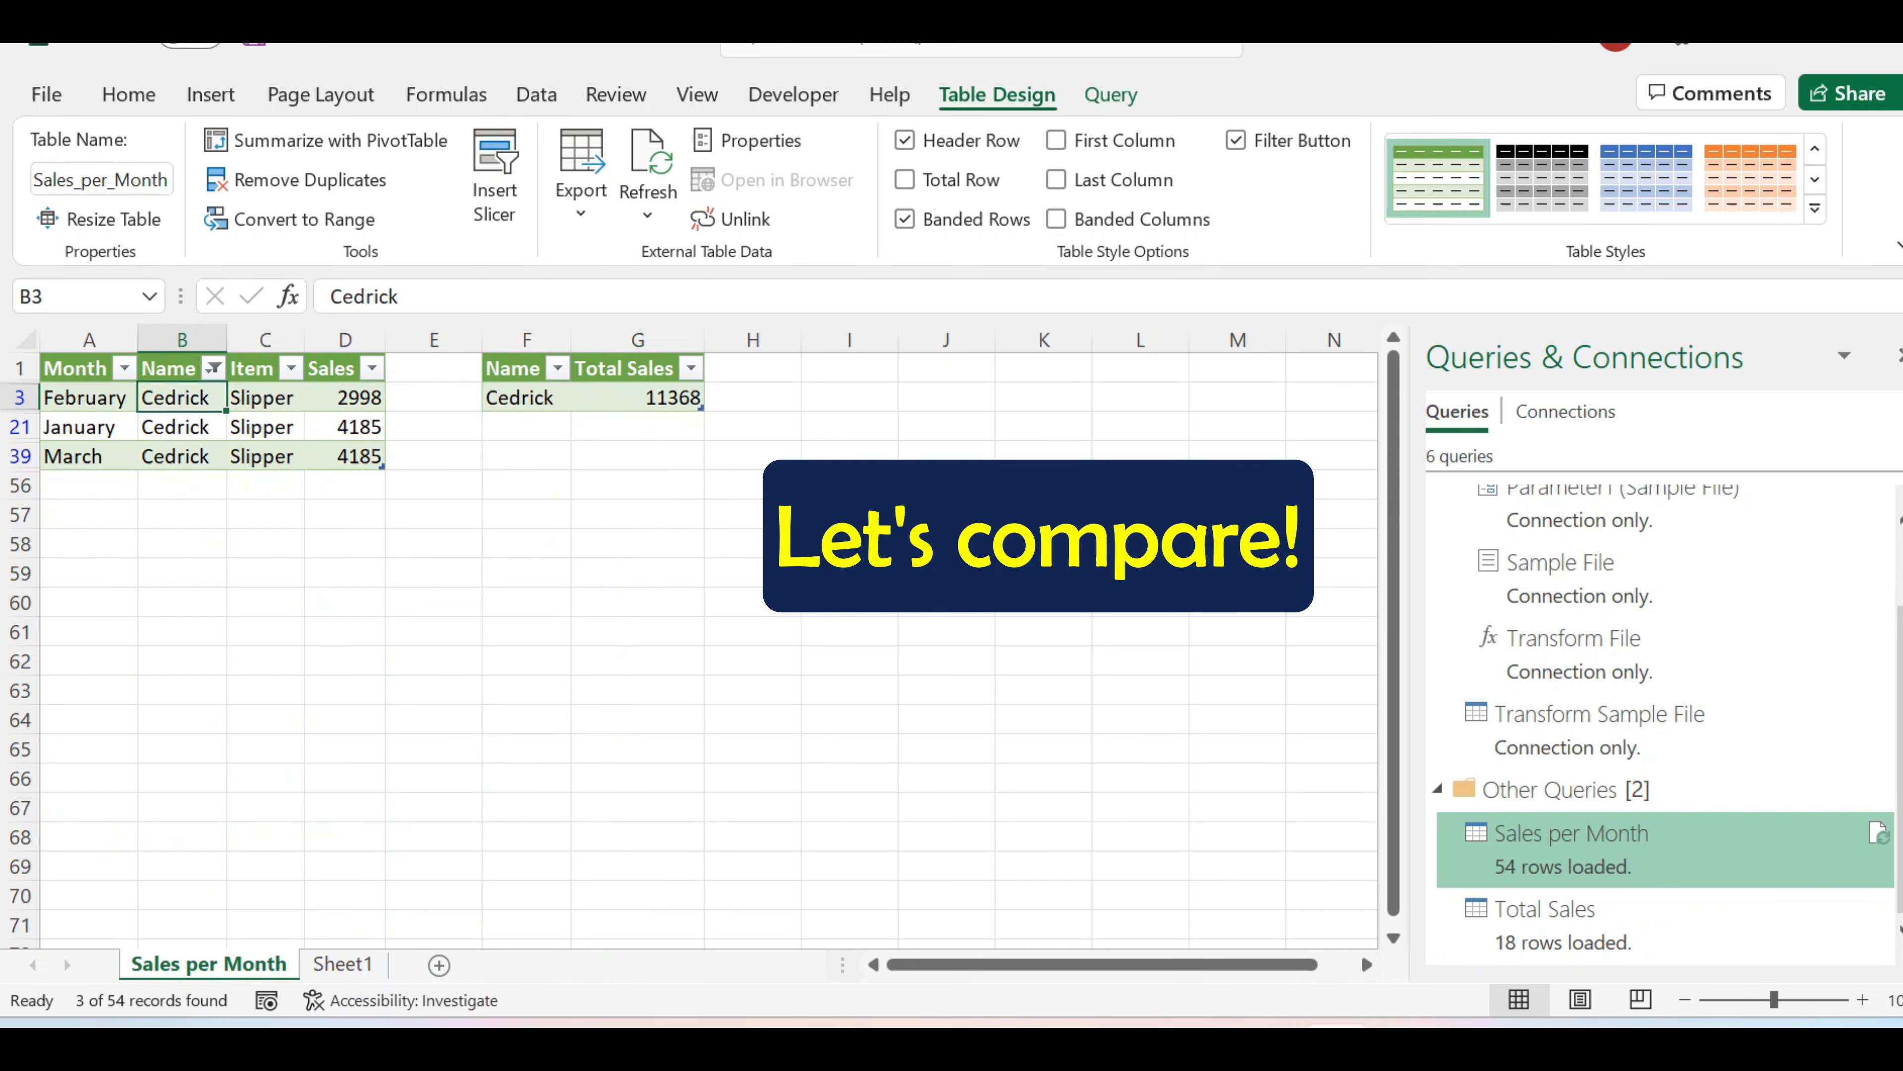
left_click(637, 398)
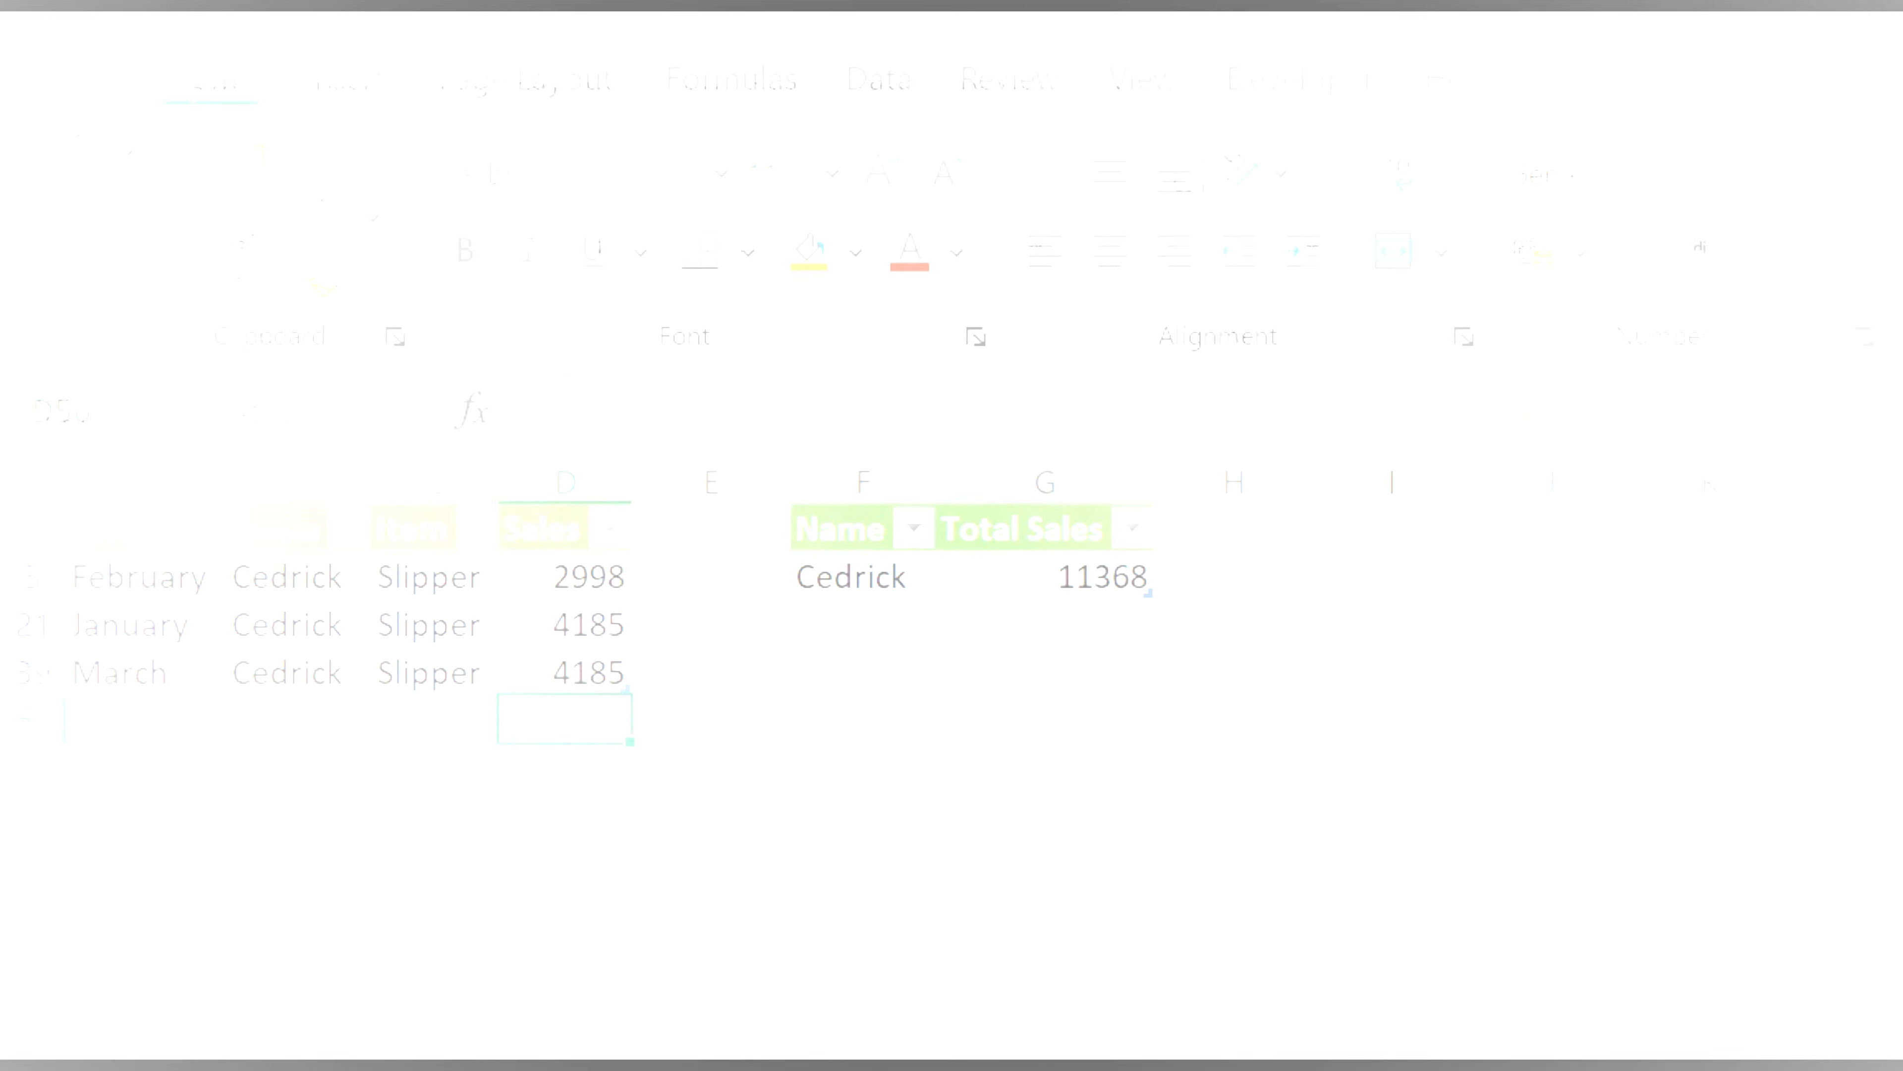
- Sum the filtered Sales values in cell D56 with =SUM(D3,D21,D39) and compare it with the person's value in the Total Sales column
type("=")
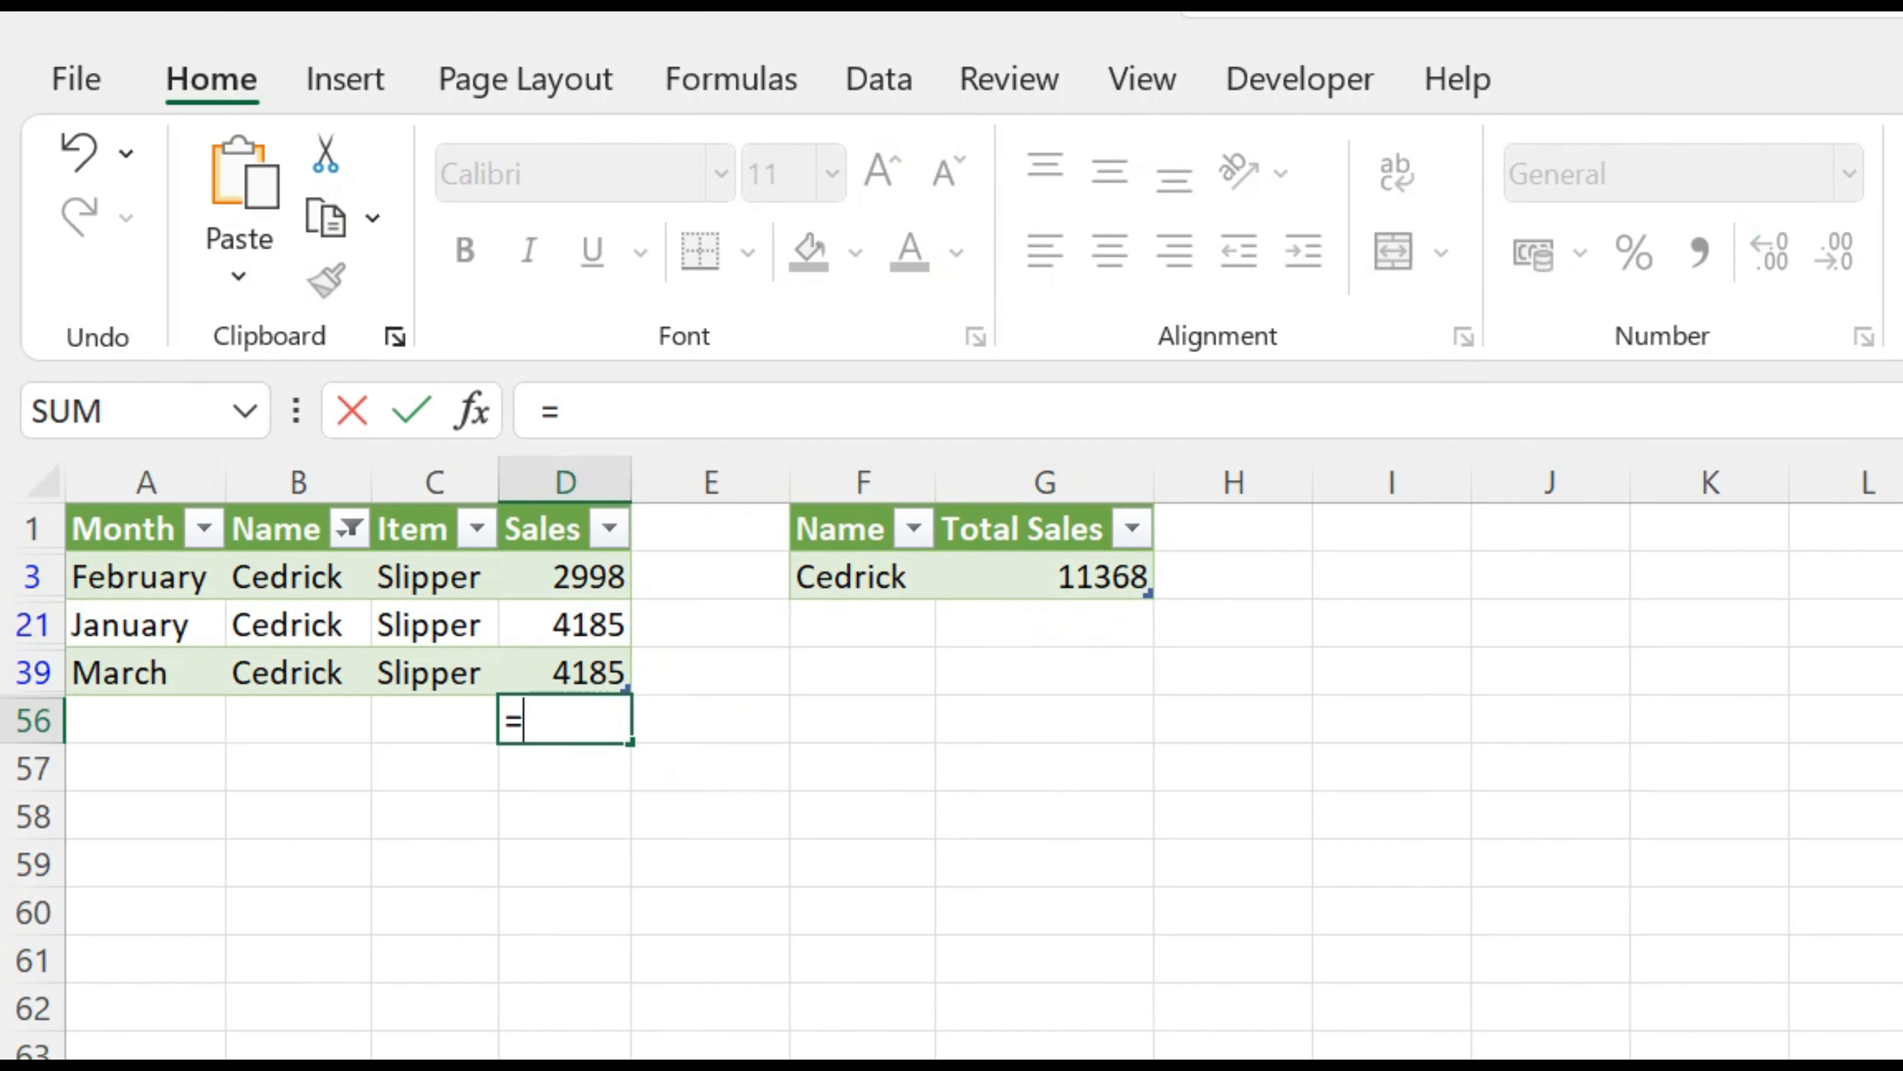
type("sum,")
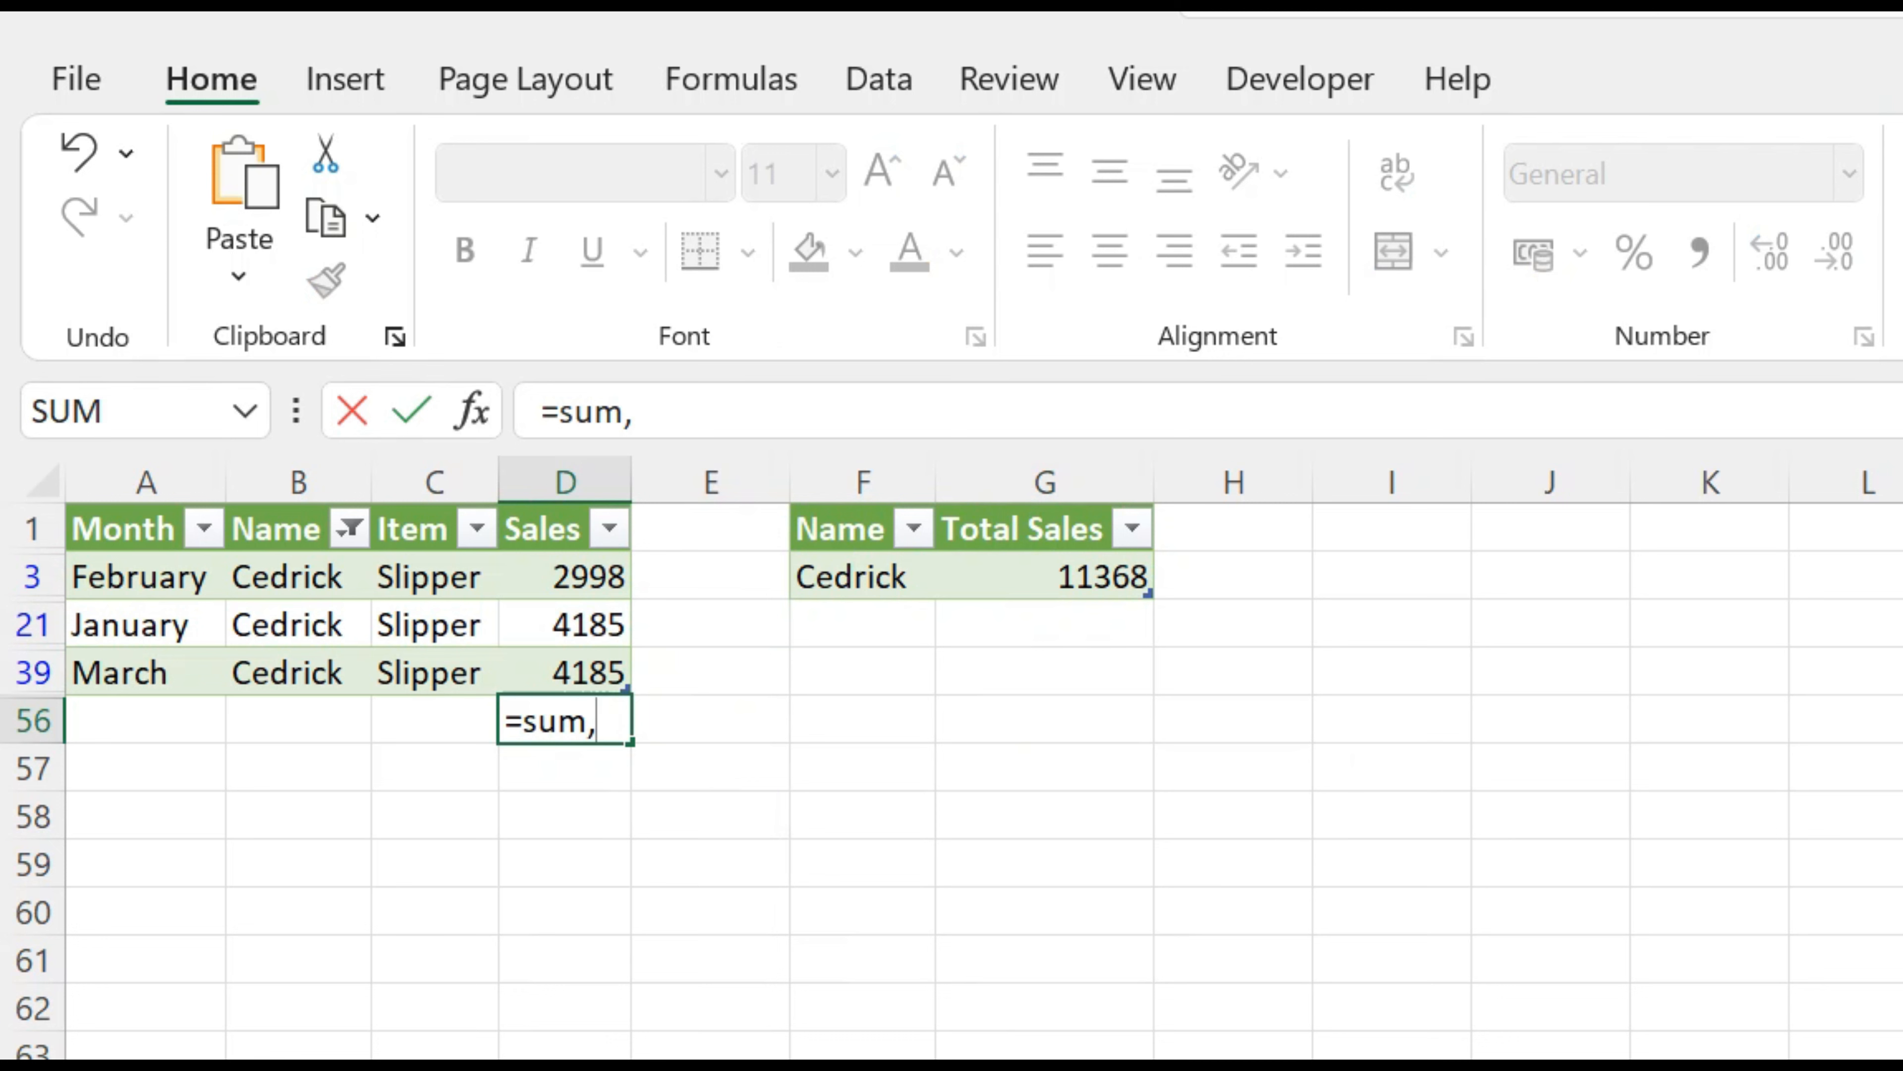
key("BackSpace")
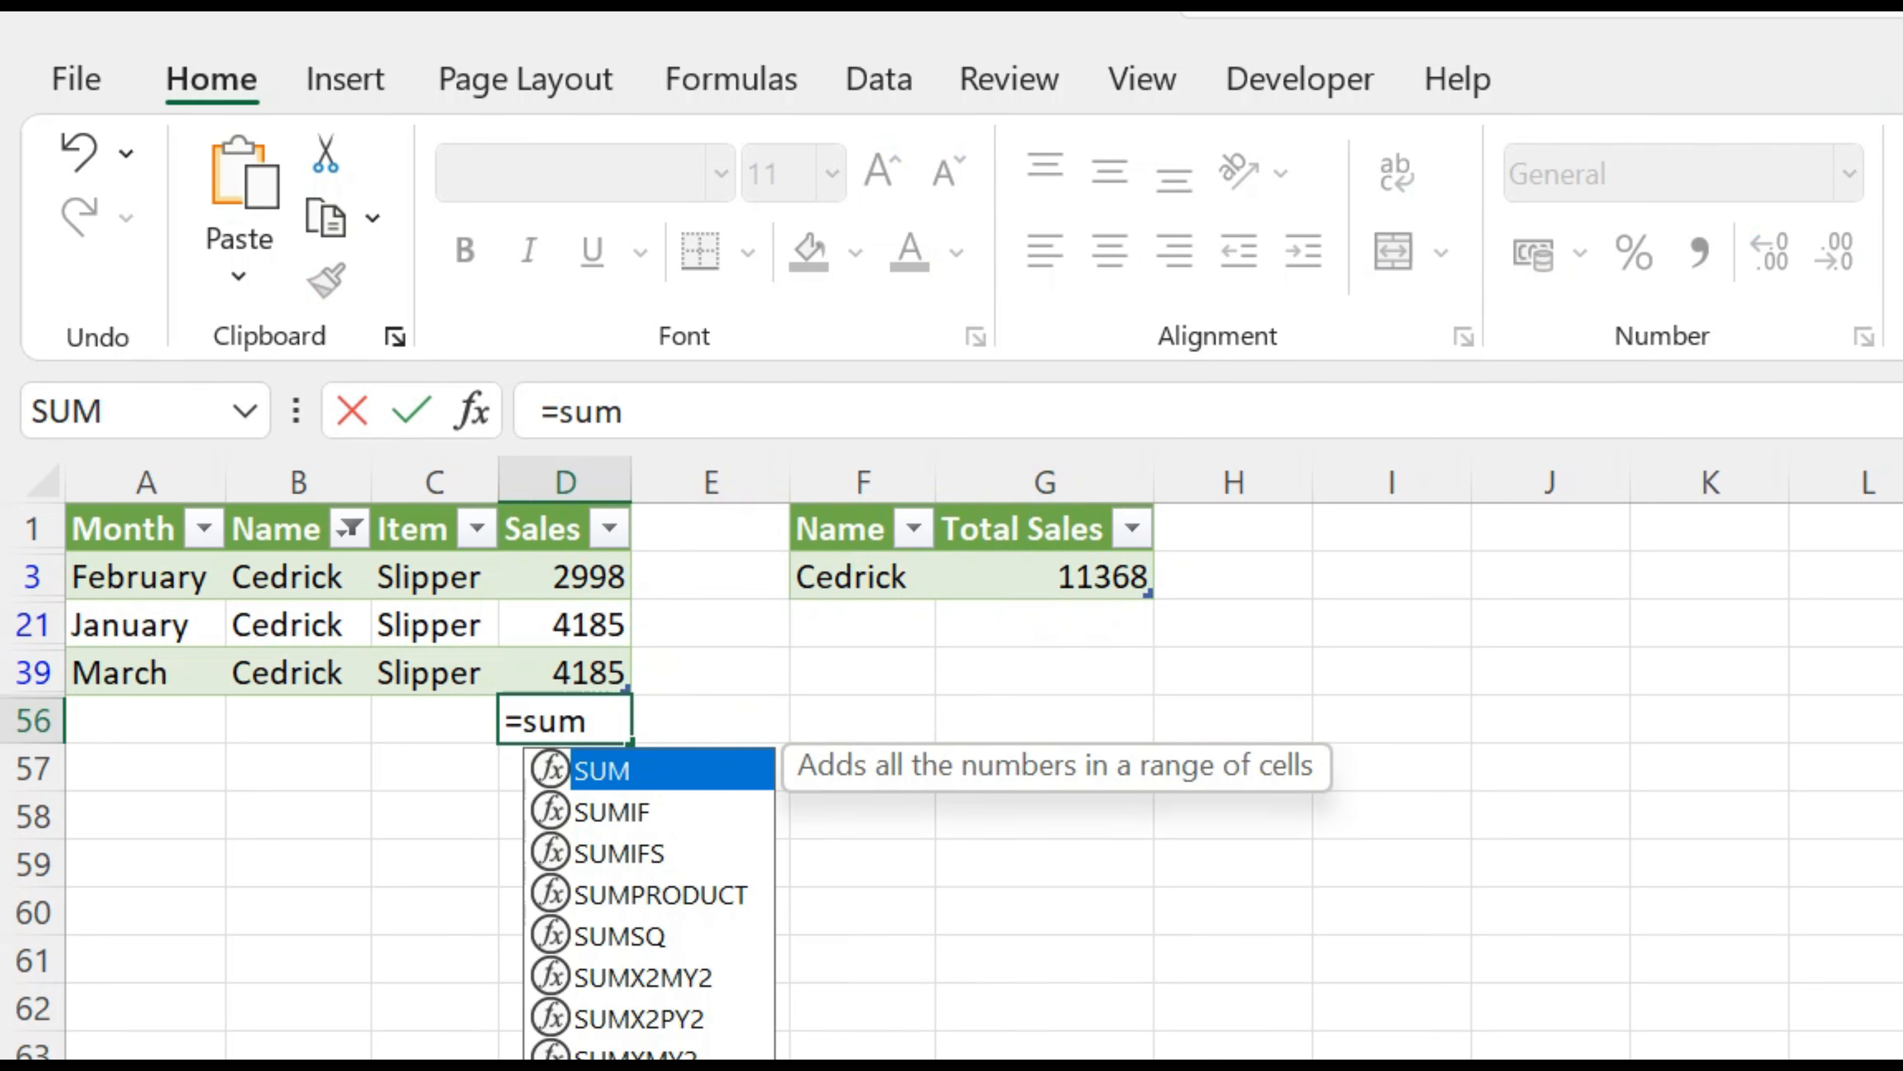
type("(")
left_click(566, 576)
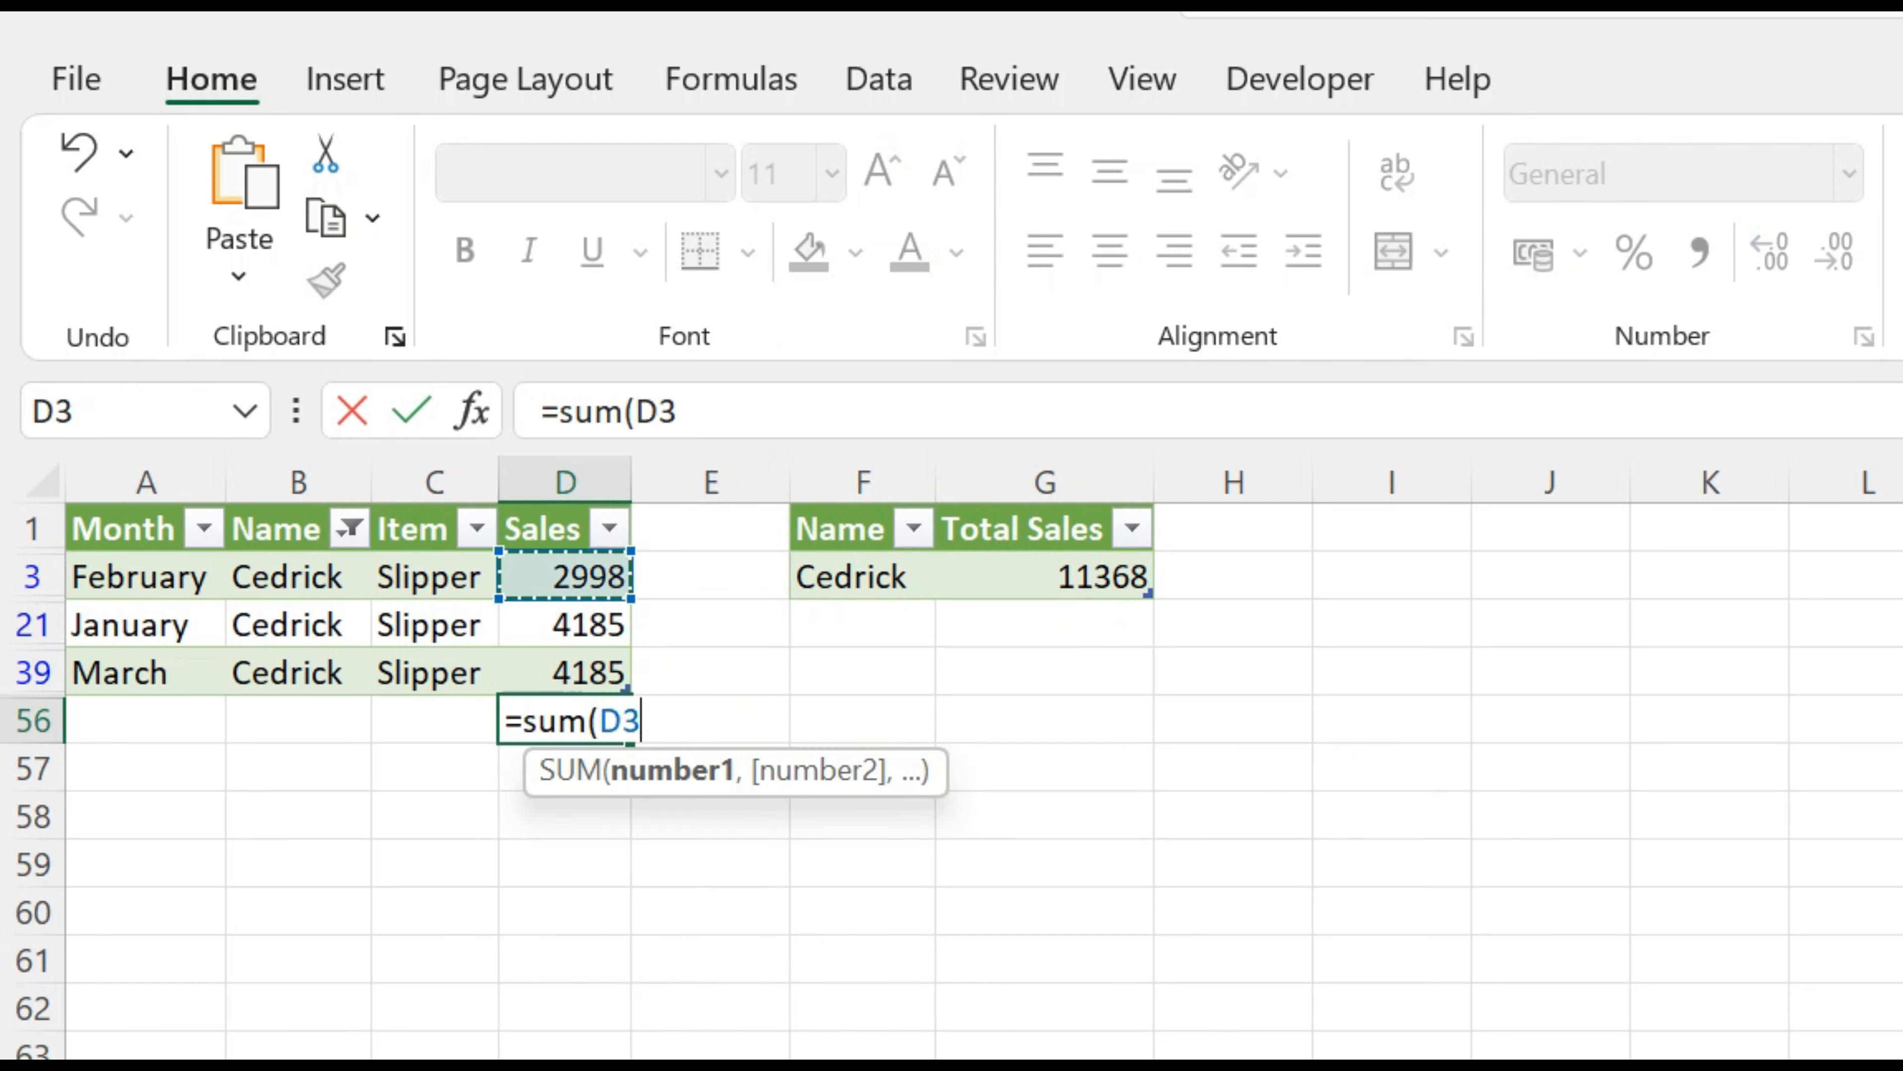
type(",")
left_click(566, 625)
type(",")
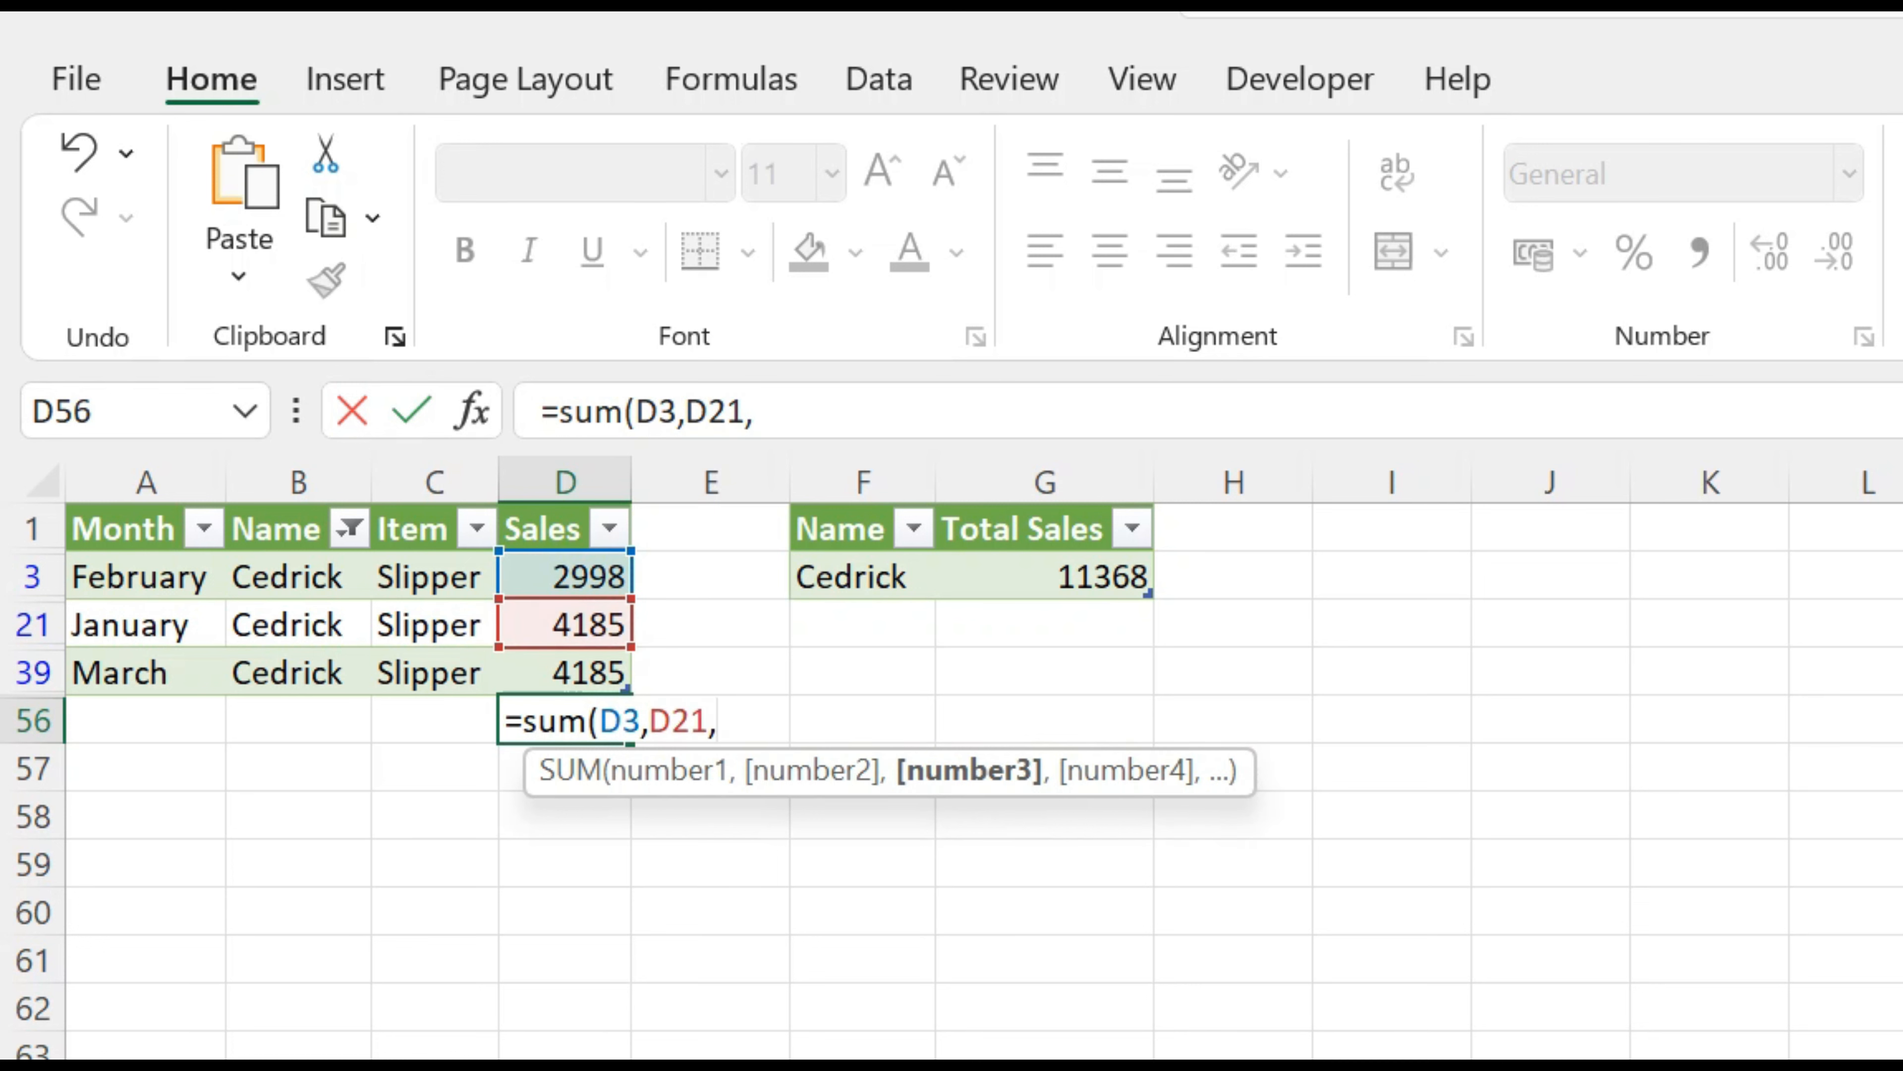
left_click(565, 673)
type(")")
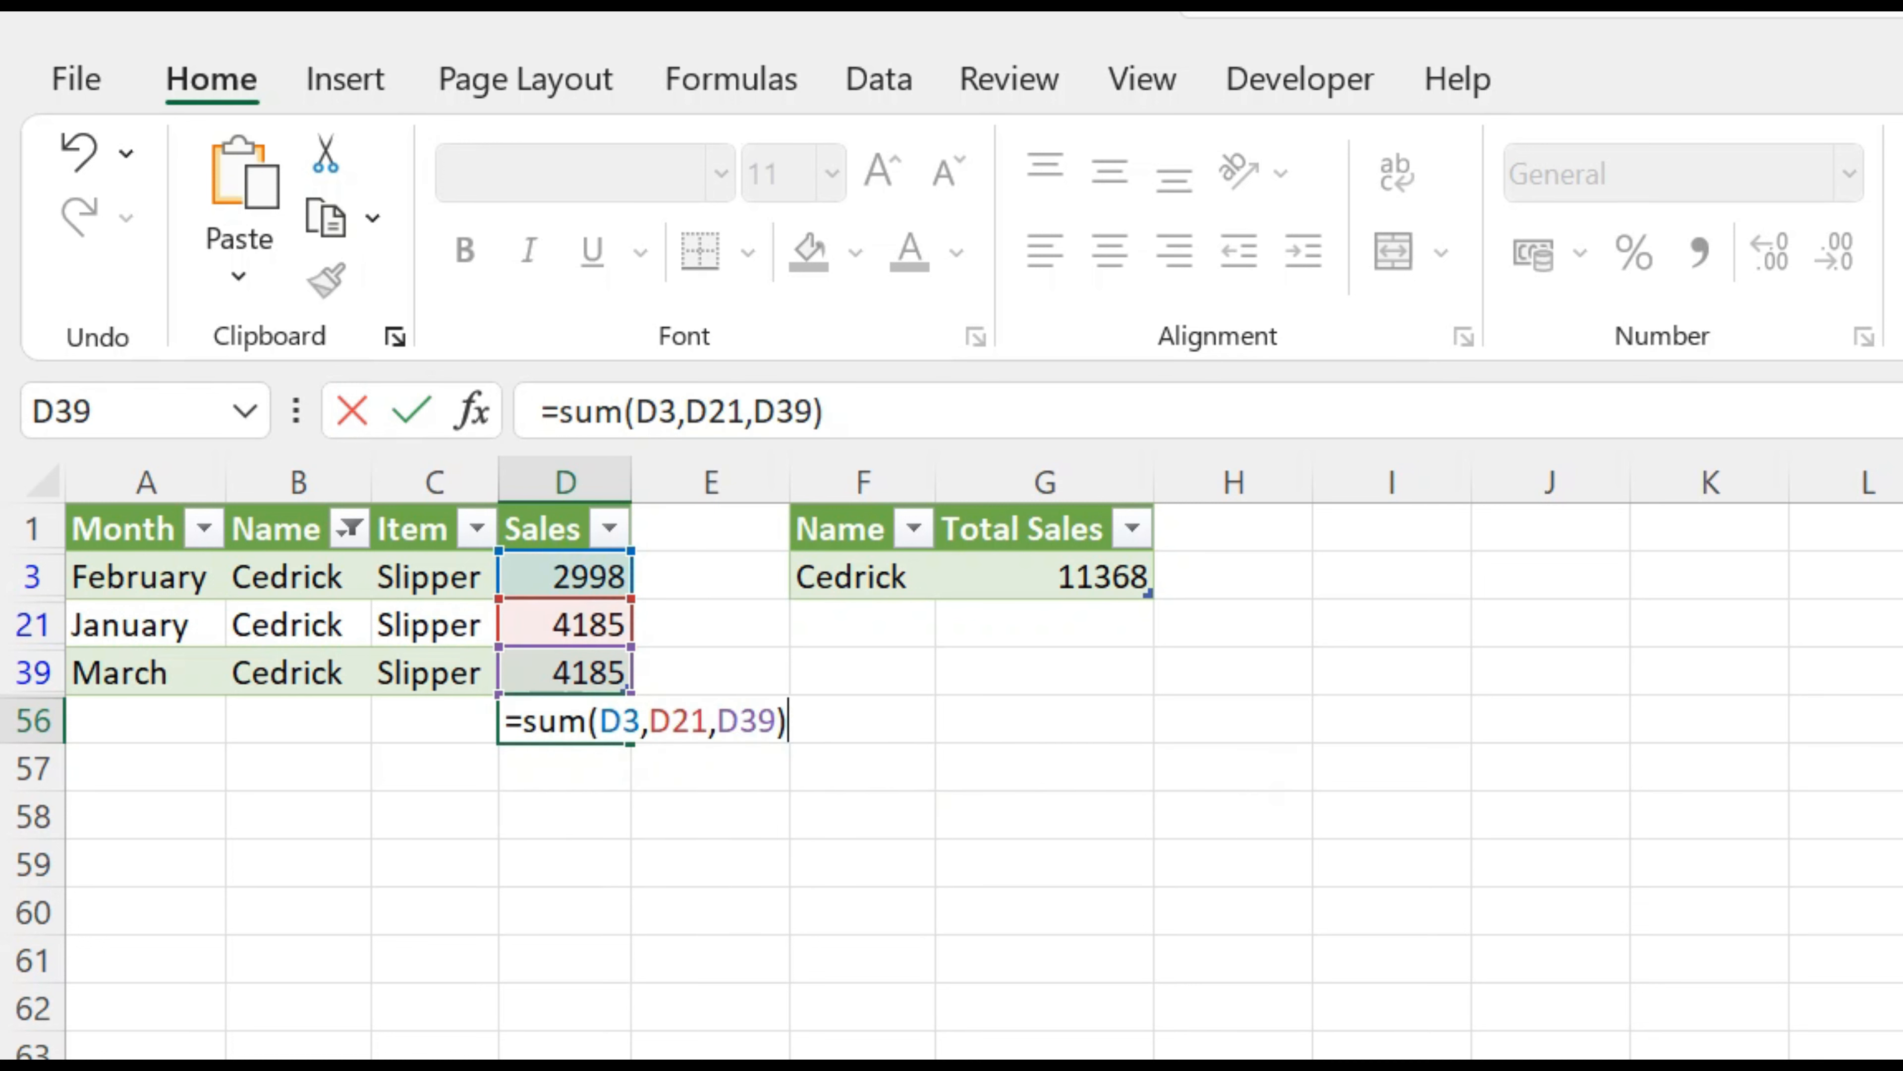
key("Return")
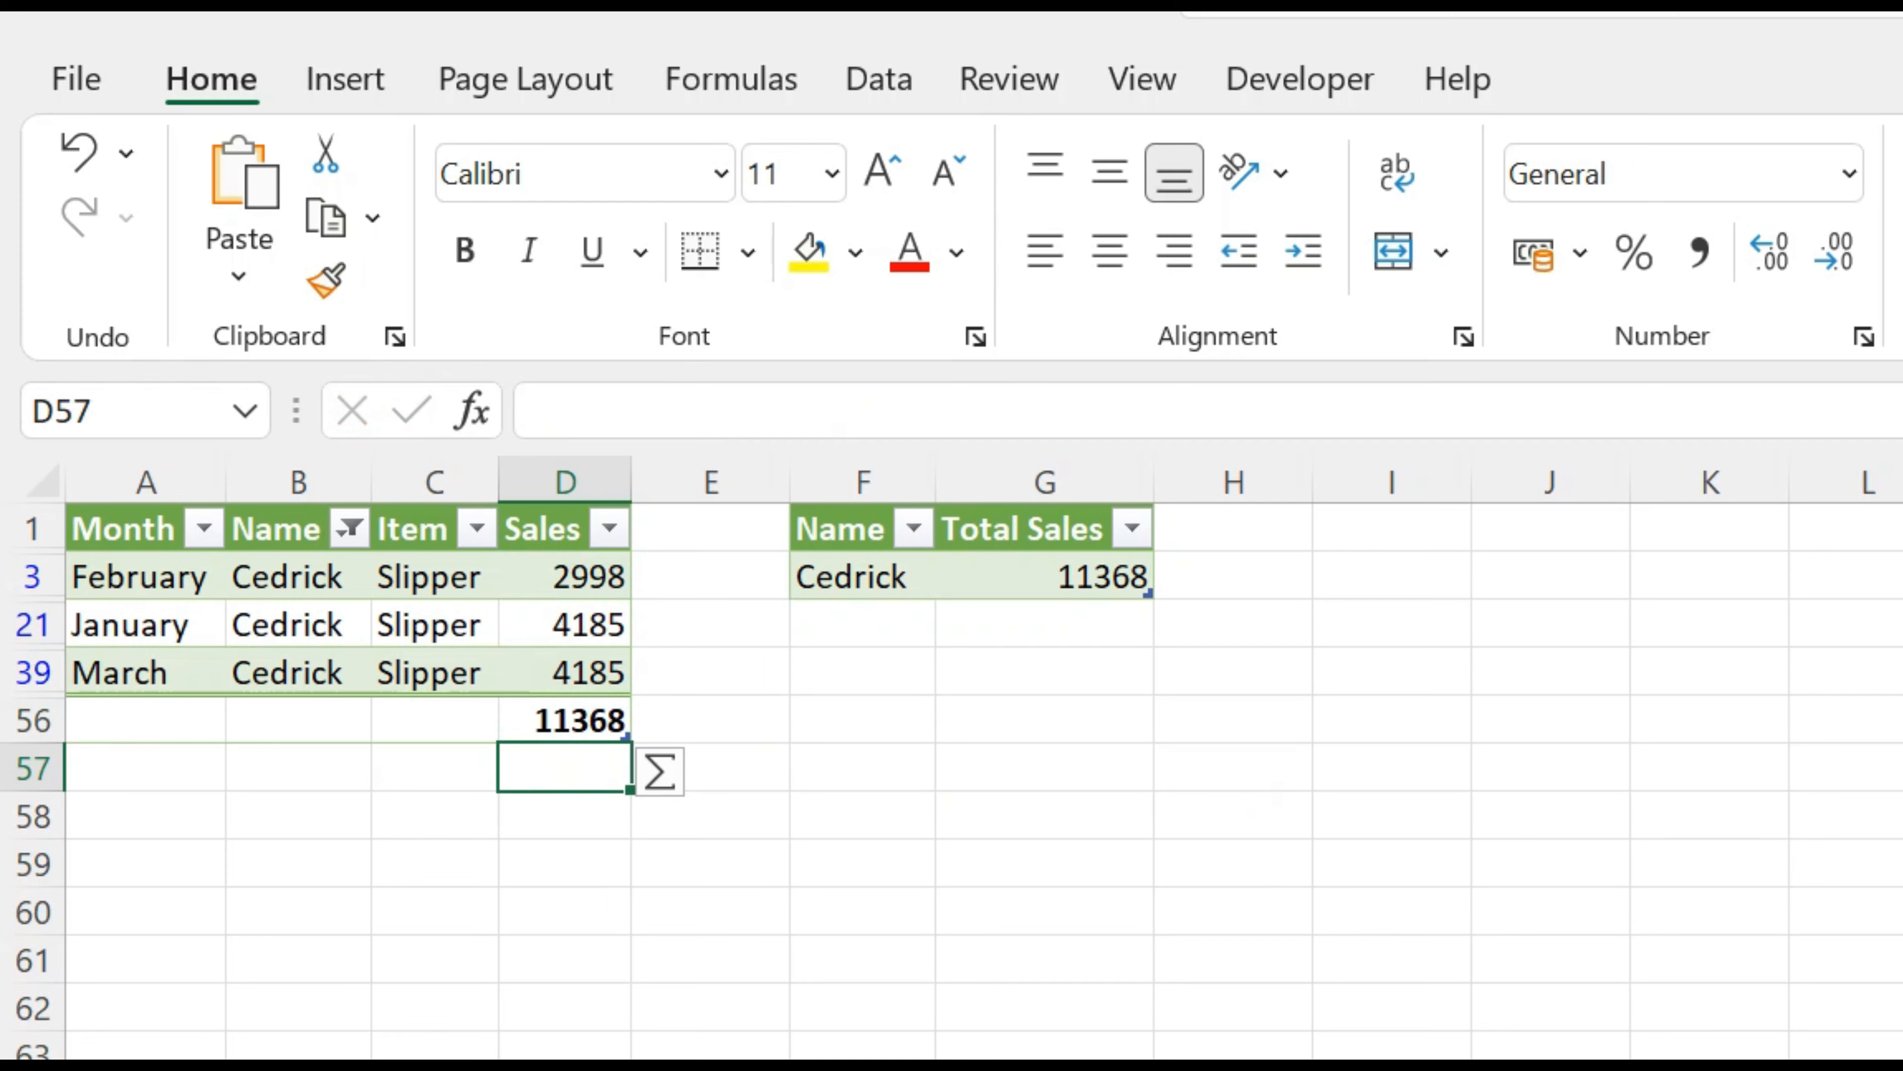
left_click(565, 721)
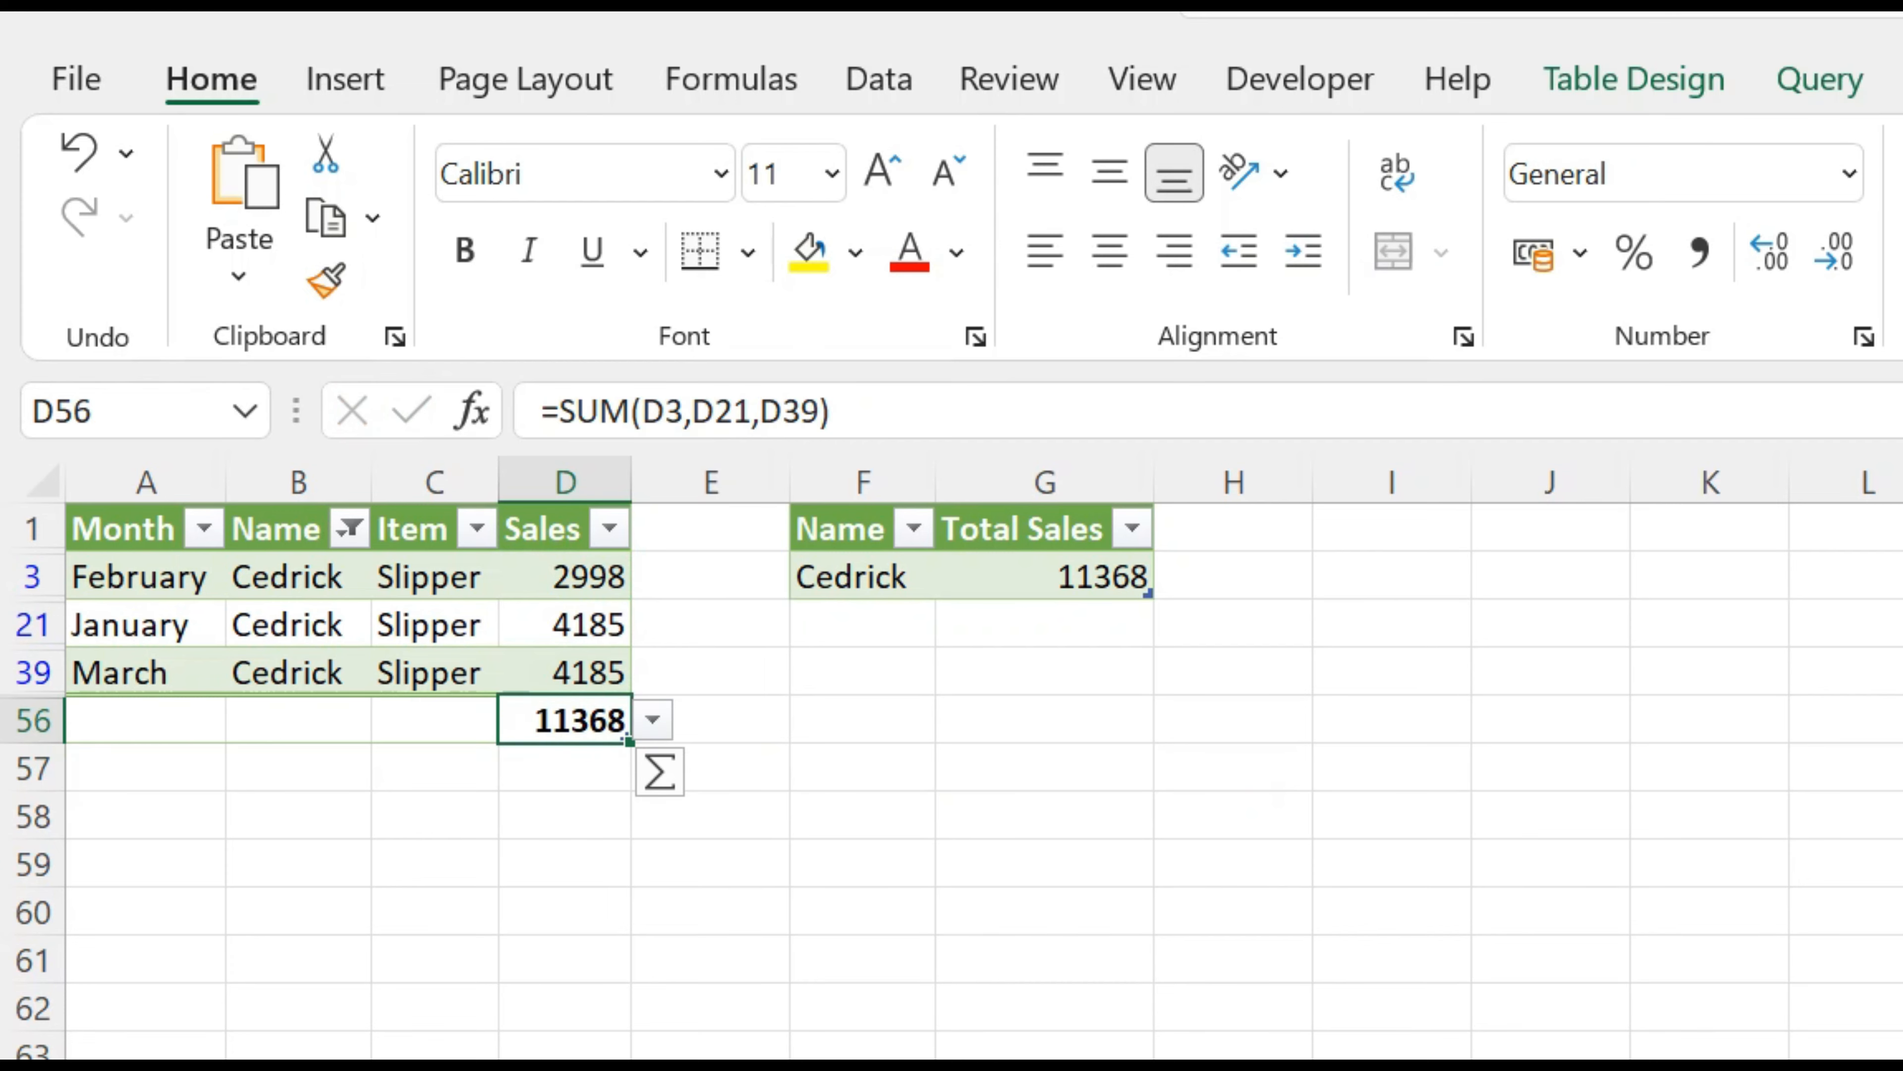
left_click(1046, 577)
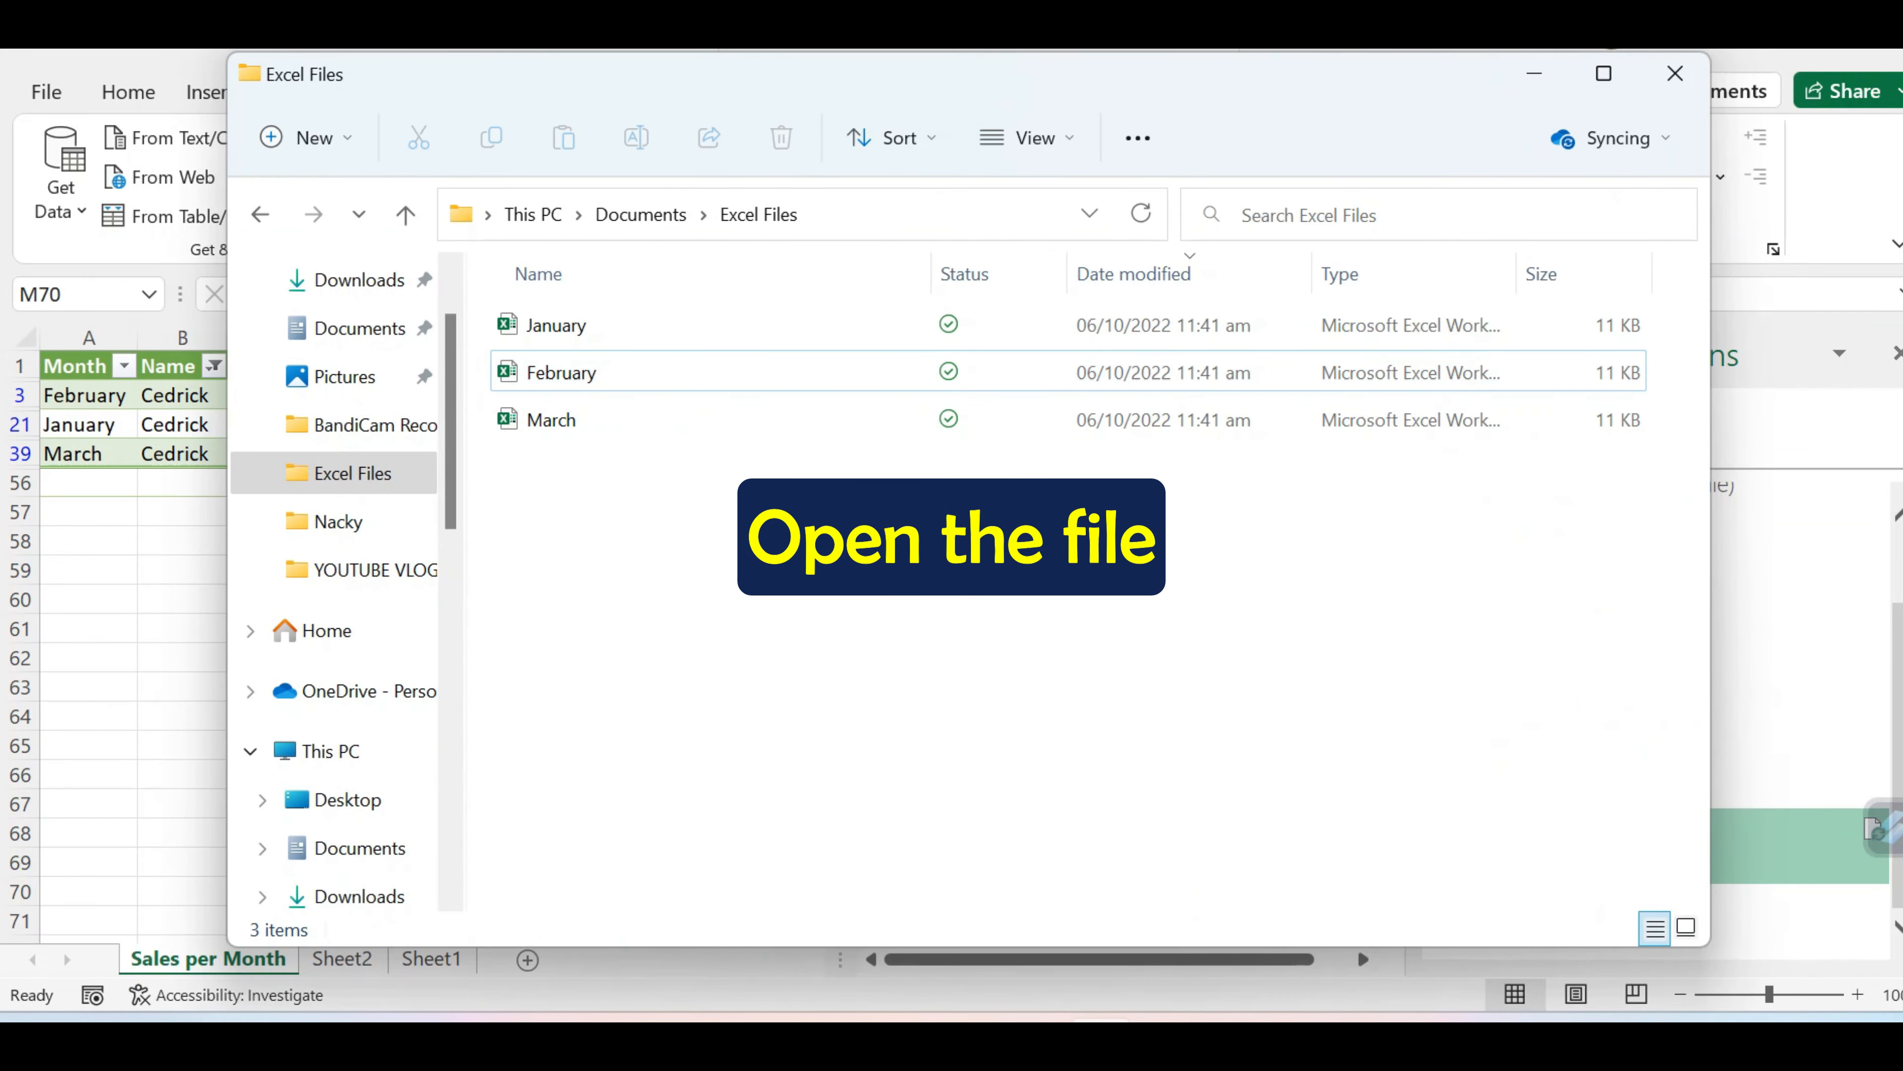
- In the February workbook from the Excel Files folder, set the Sales value in cell D3 to 4000 and save the file
left_click(561, 373)
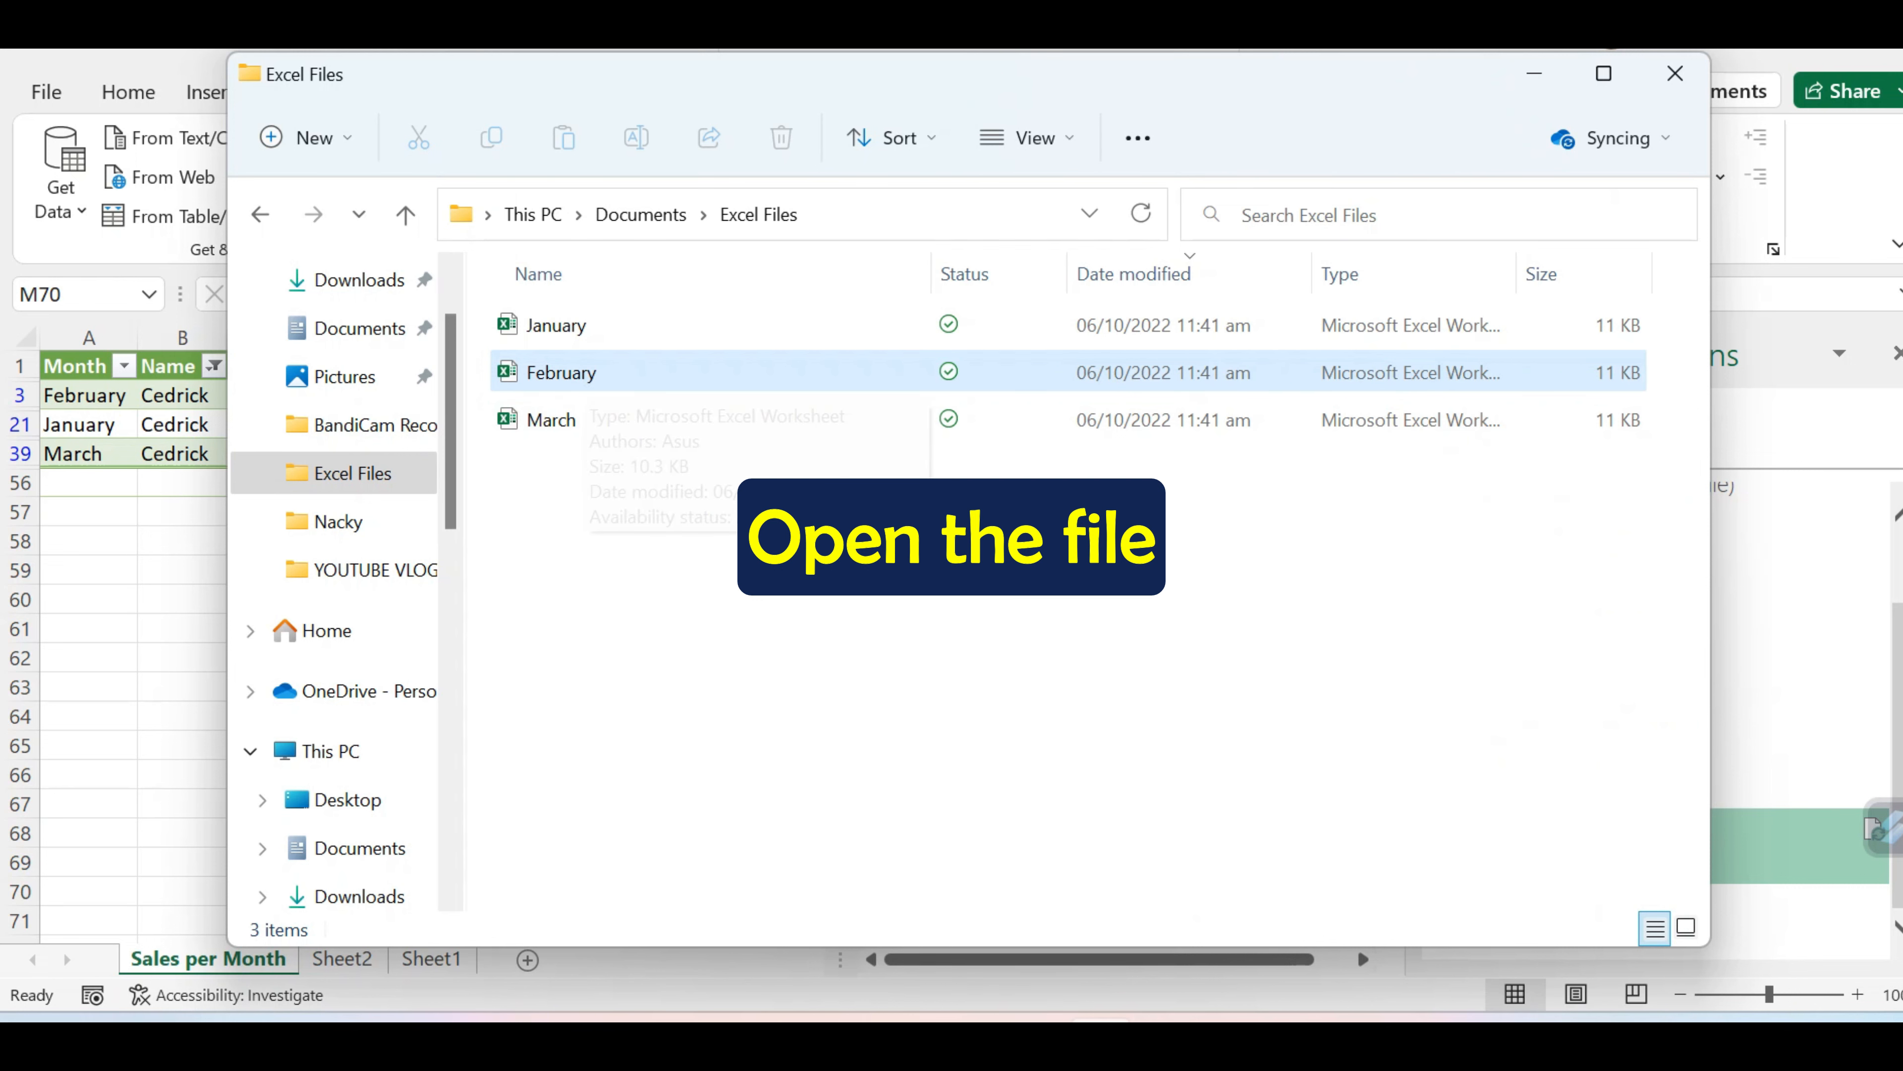
double_click(555, 379)
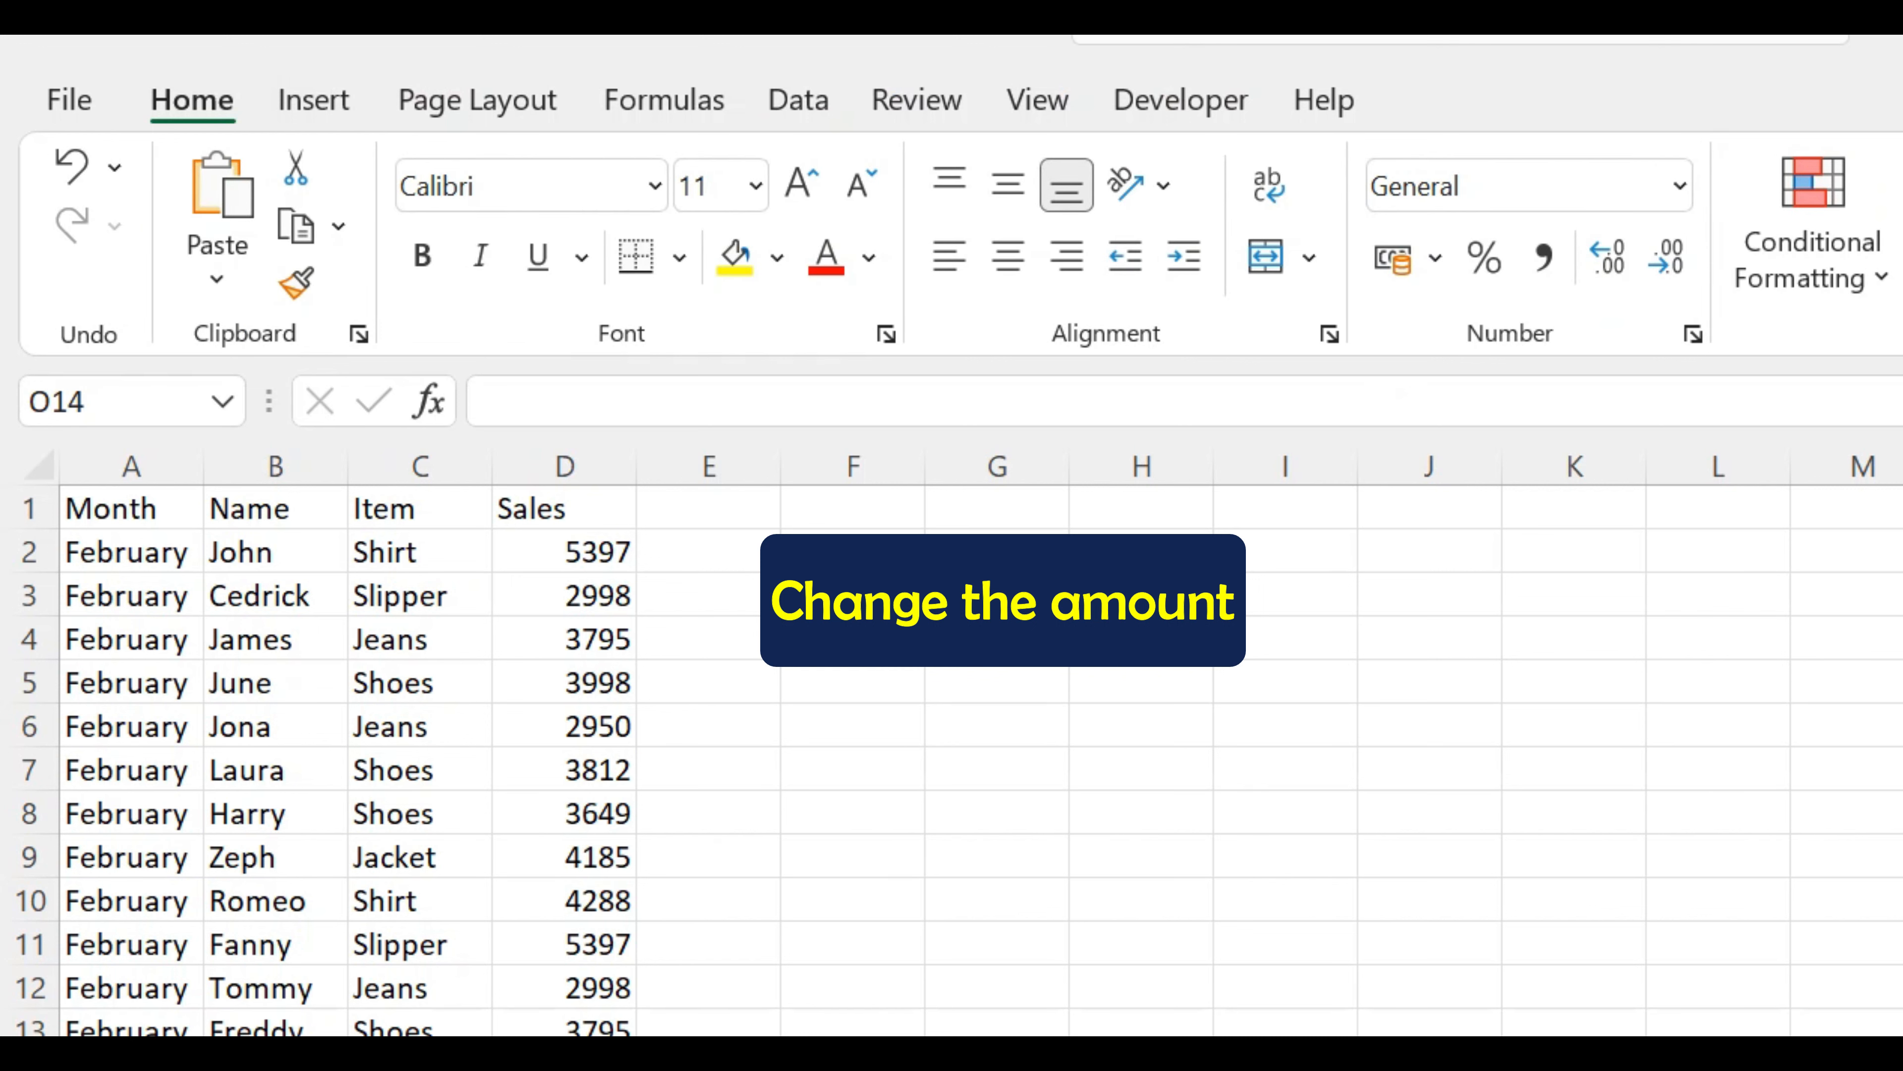
left_click_drag(259, 595, 599, 595)
left_click(584, 595)
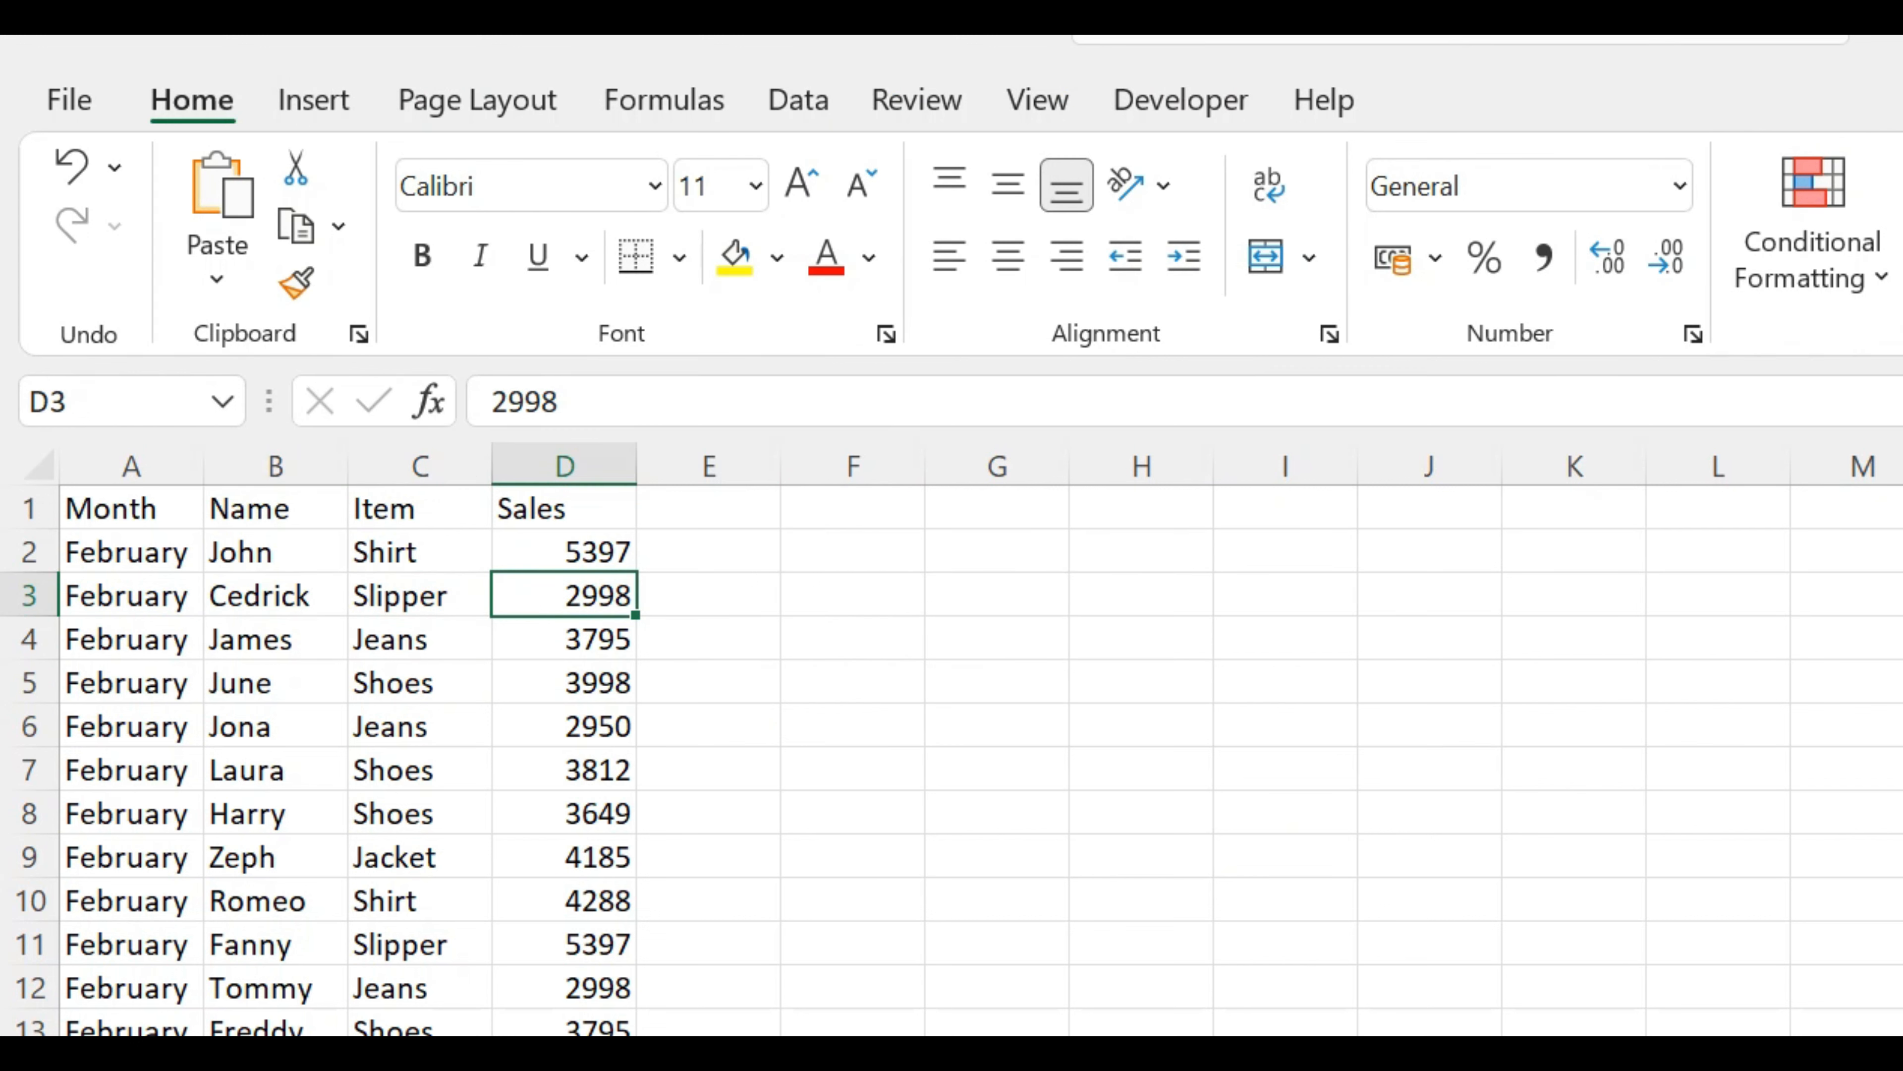
type("40")
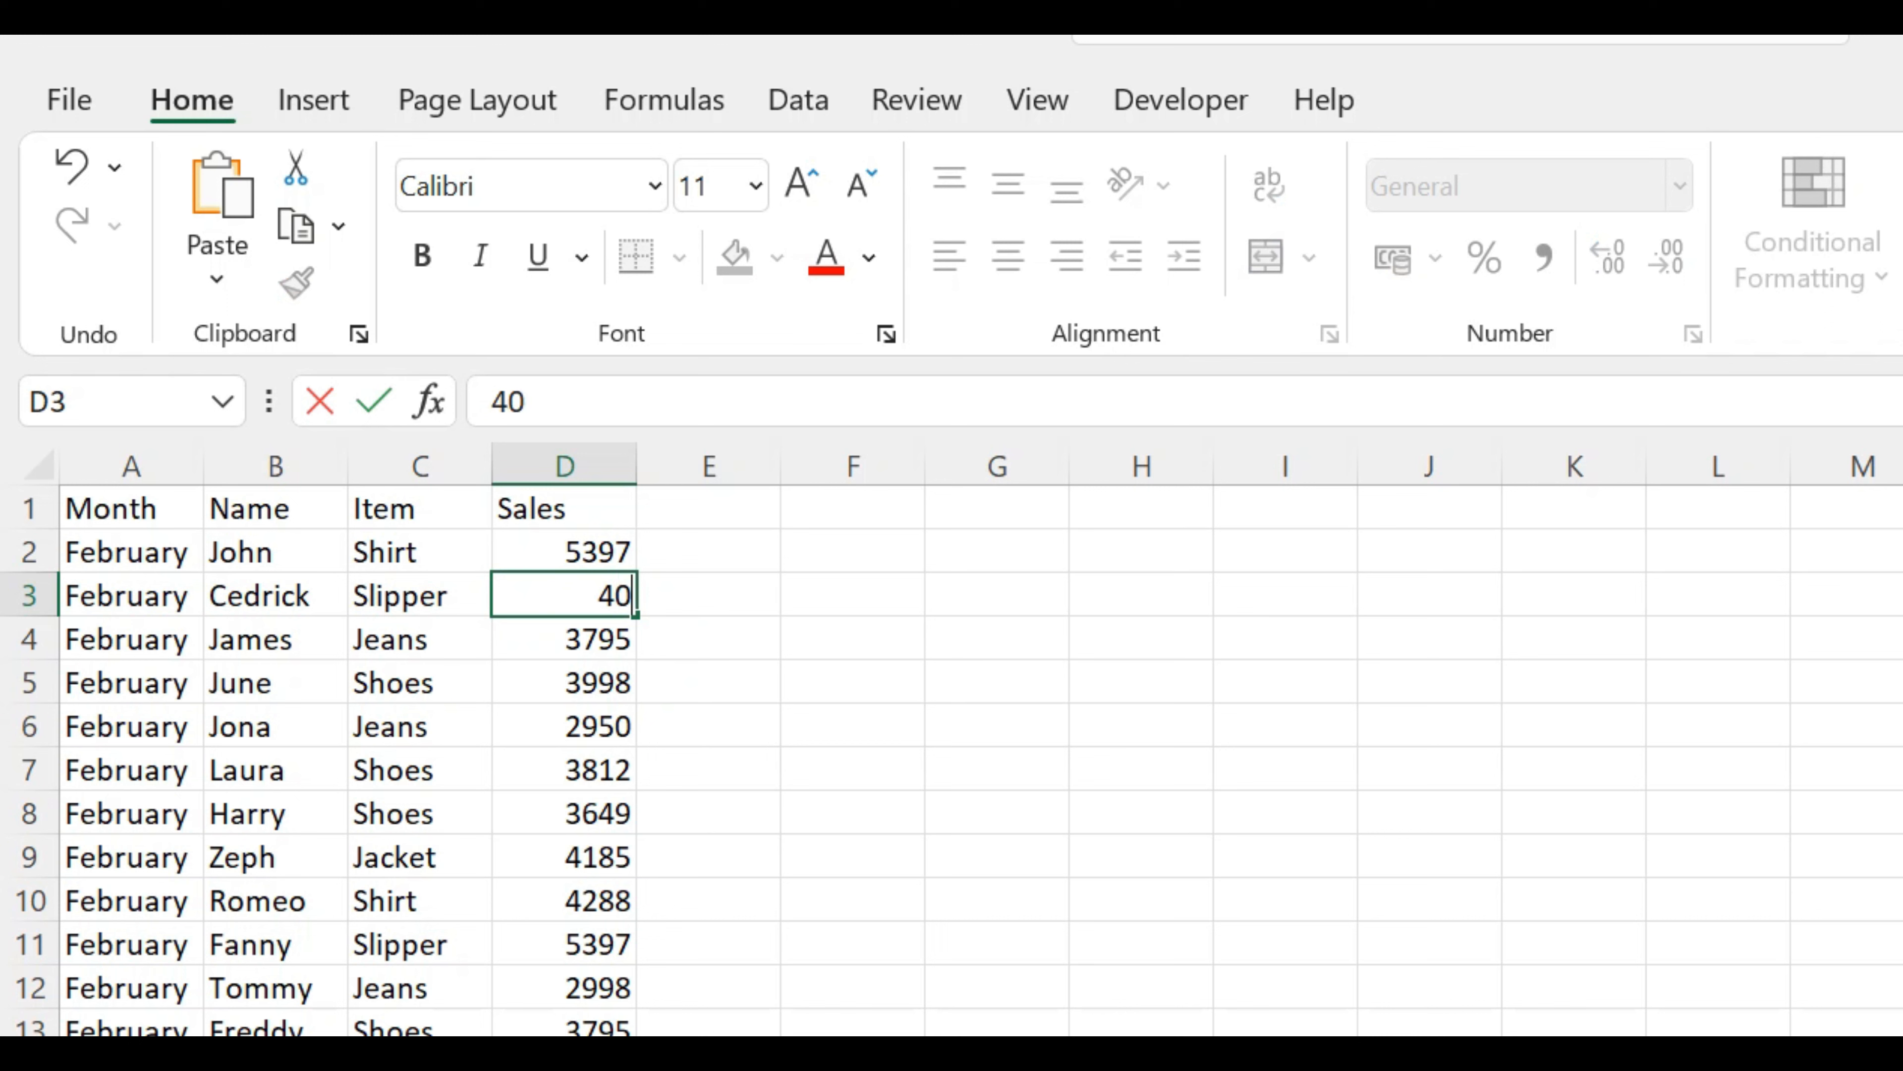
type("00")
key("Return")
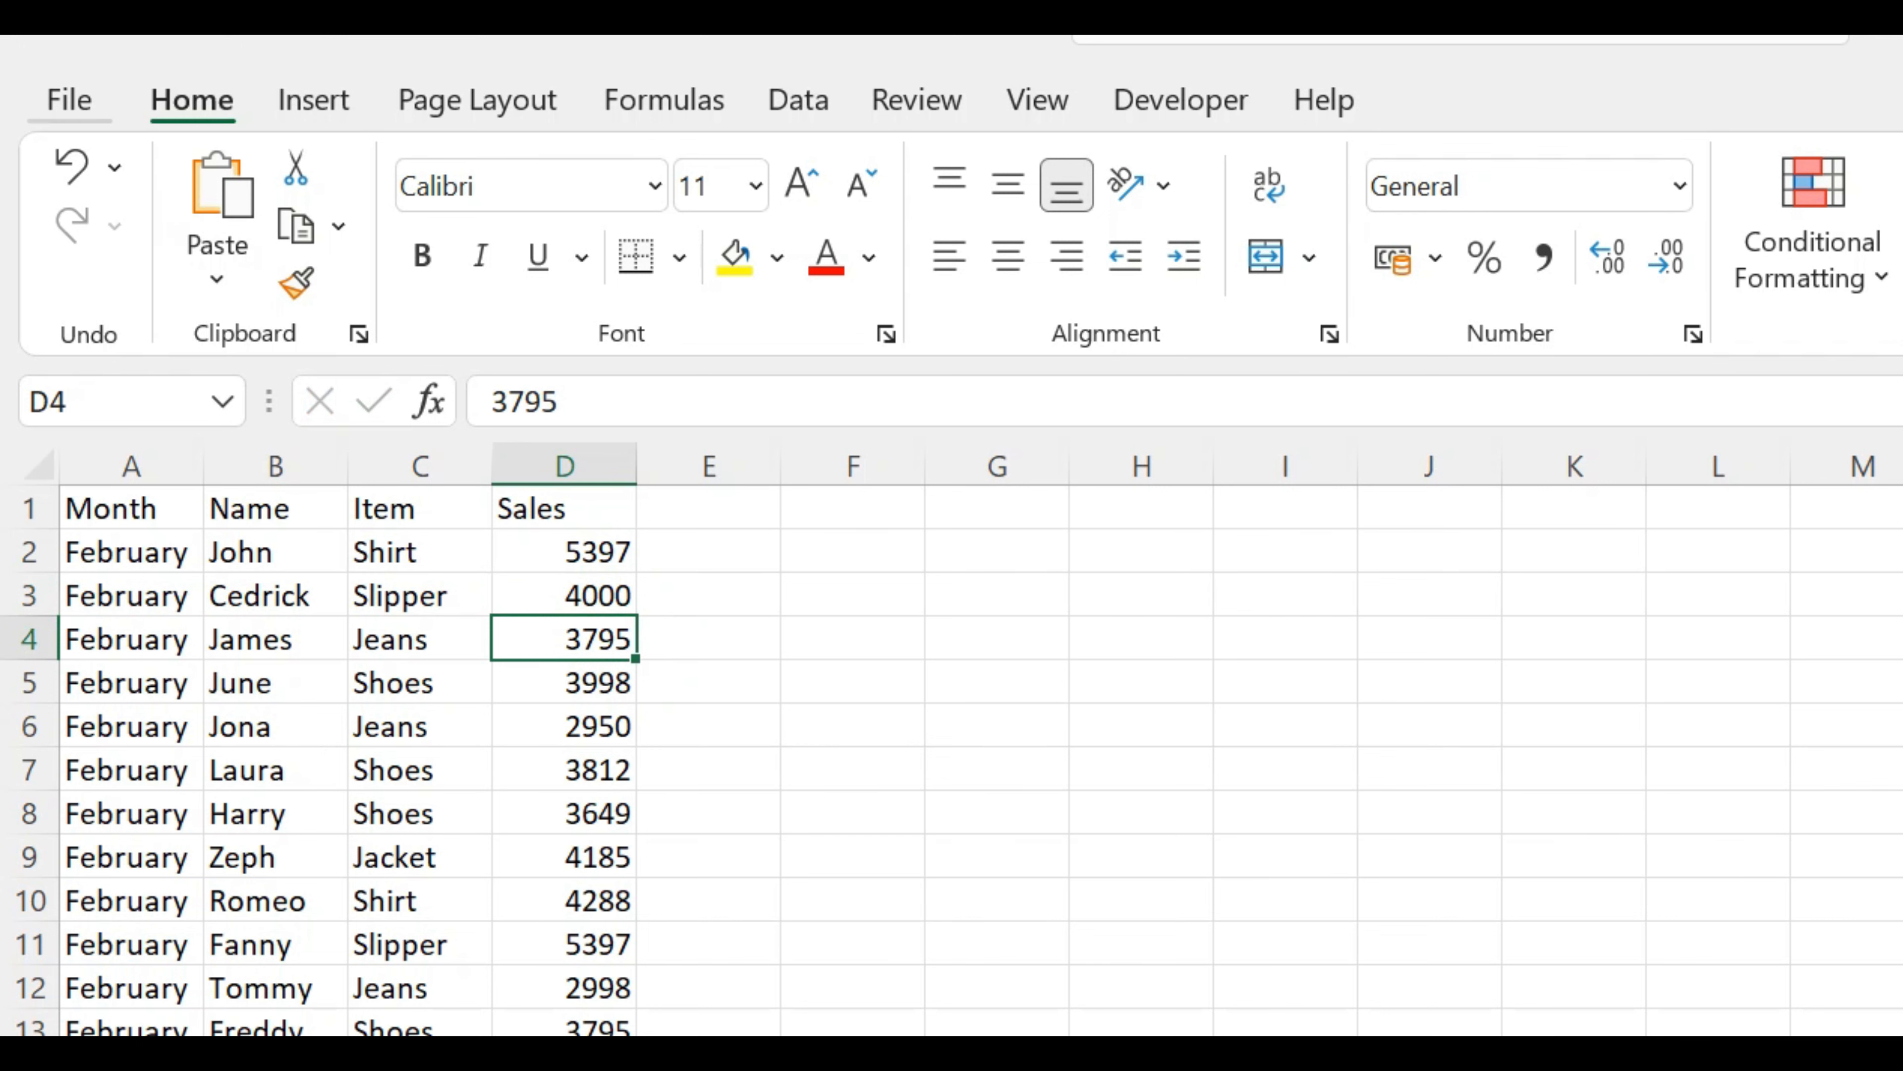
left_click(69, 100)
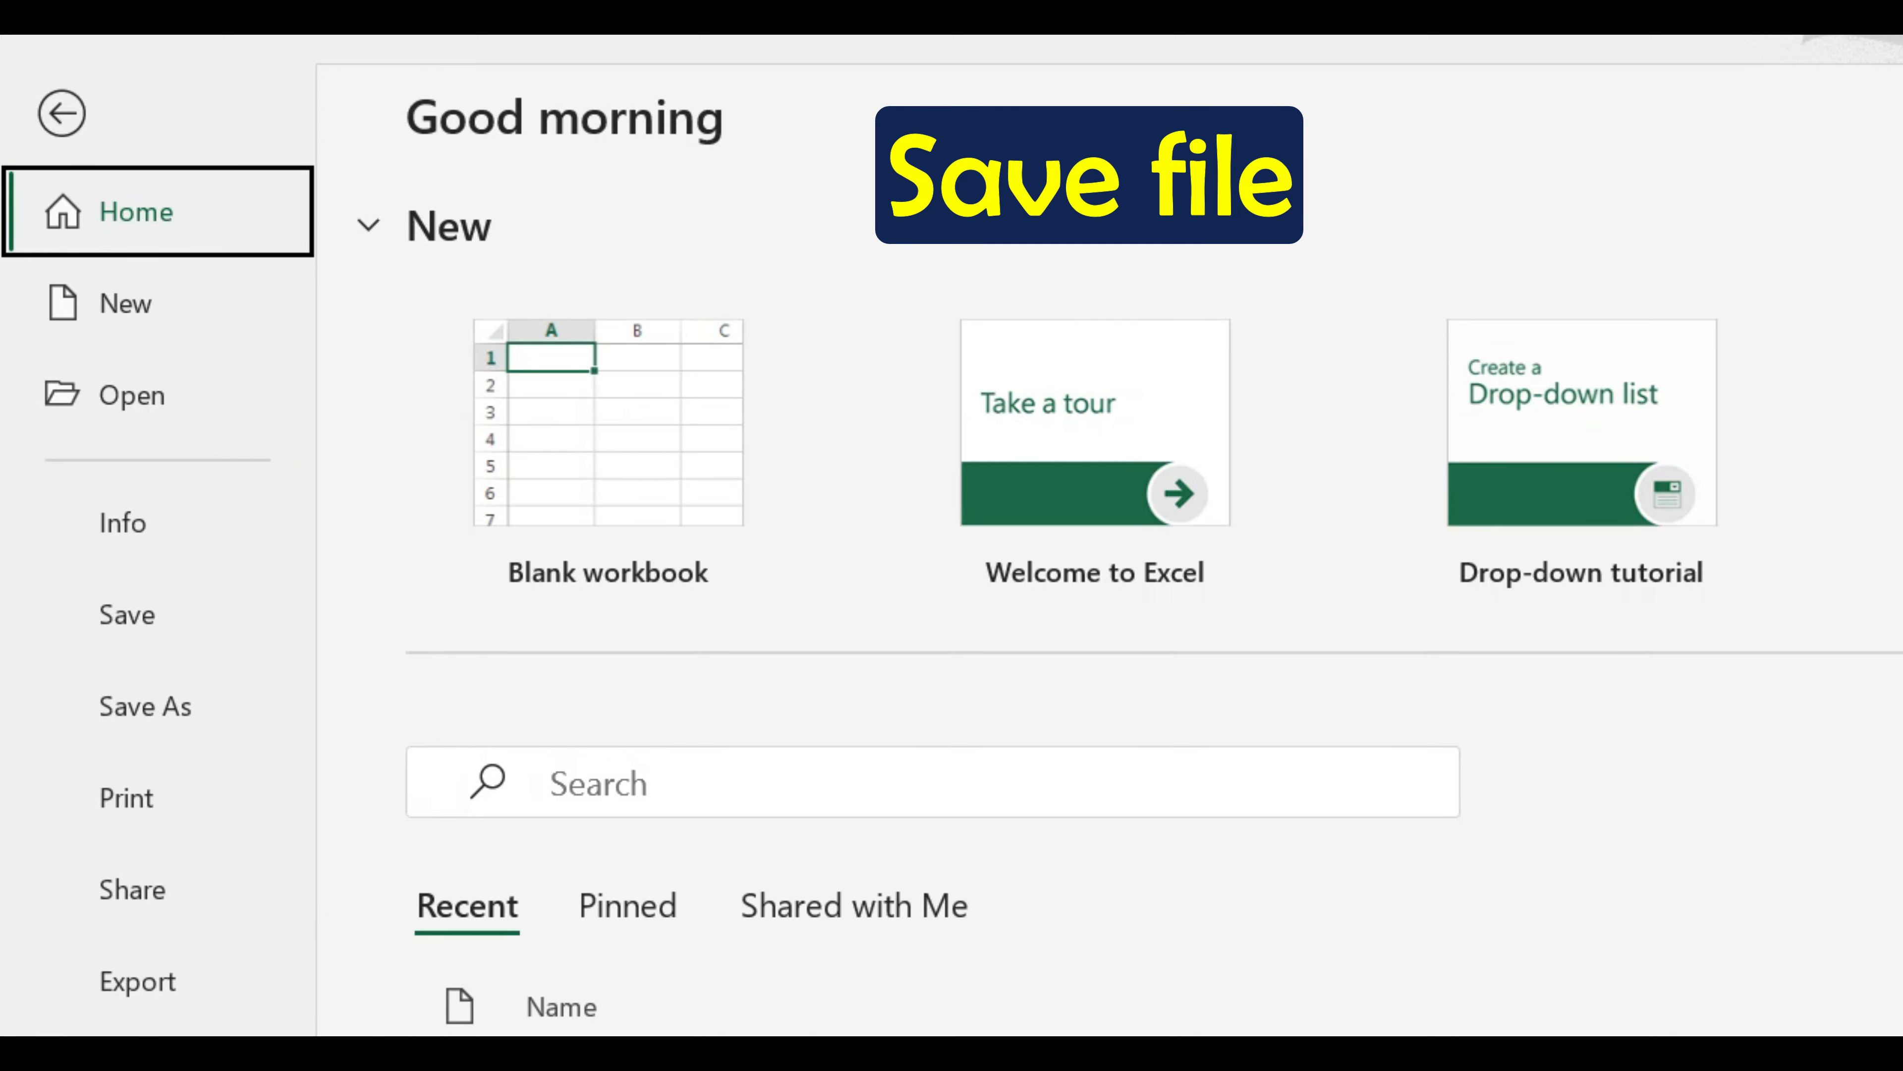
left_click(127, 615)
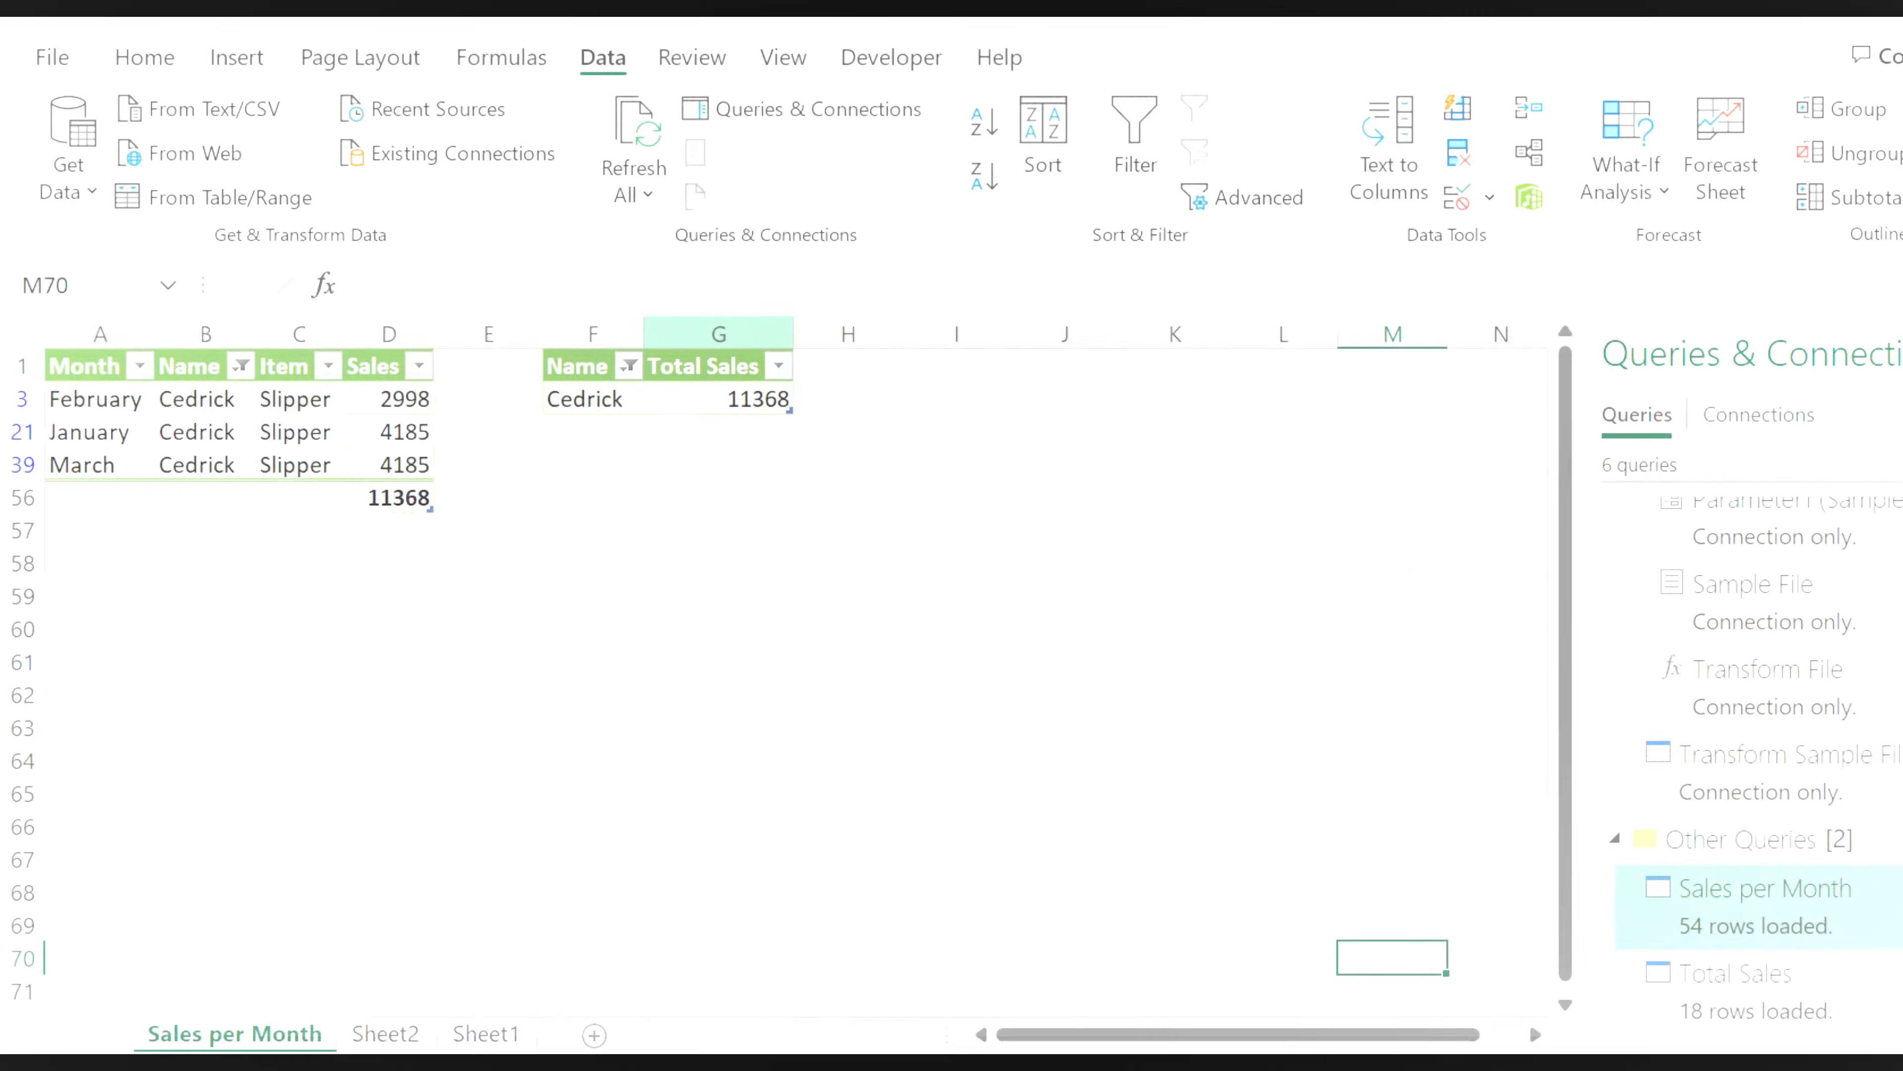
- Back in the combined workbook, select cells B3 to D3 of the Sales per Month table and refresh all queries
left_click(388, 399)
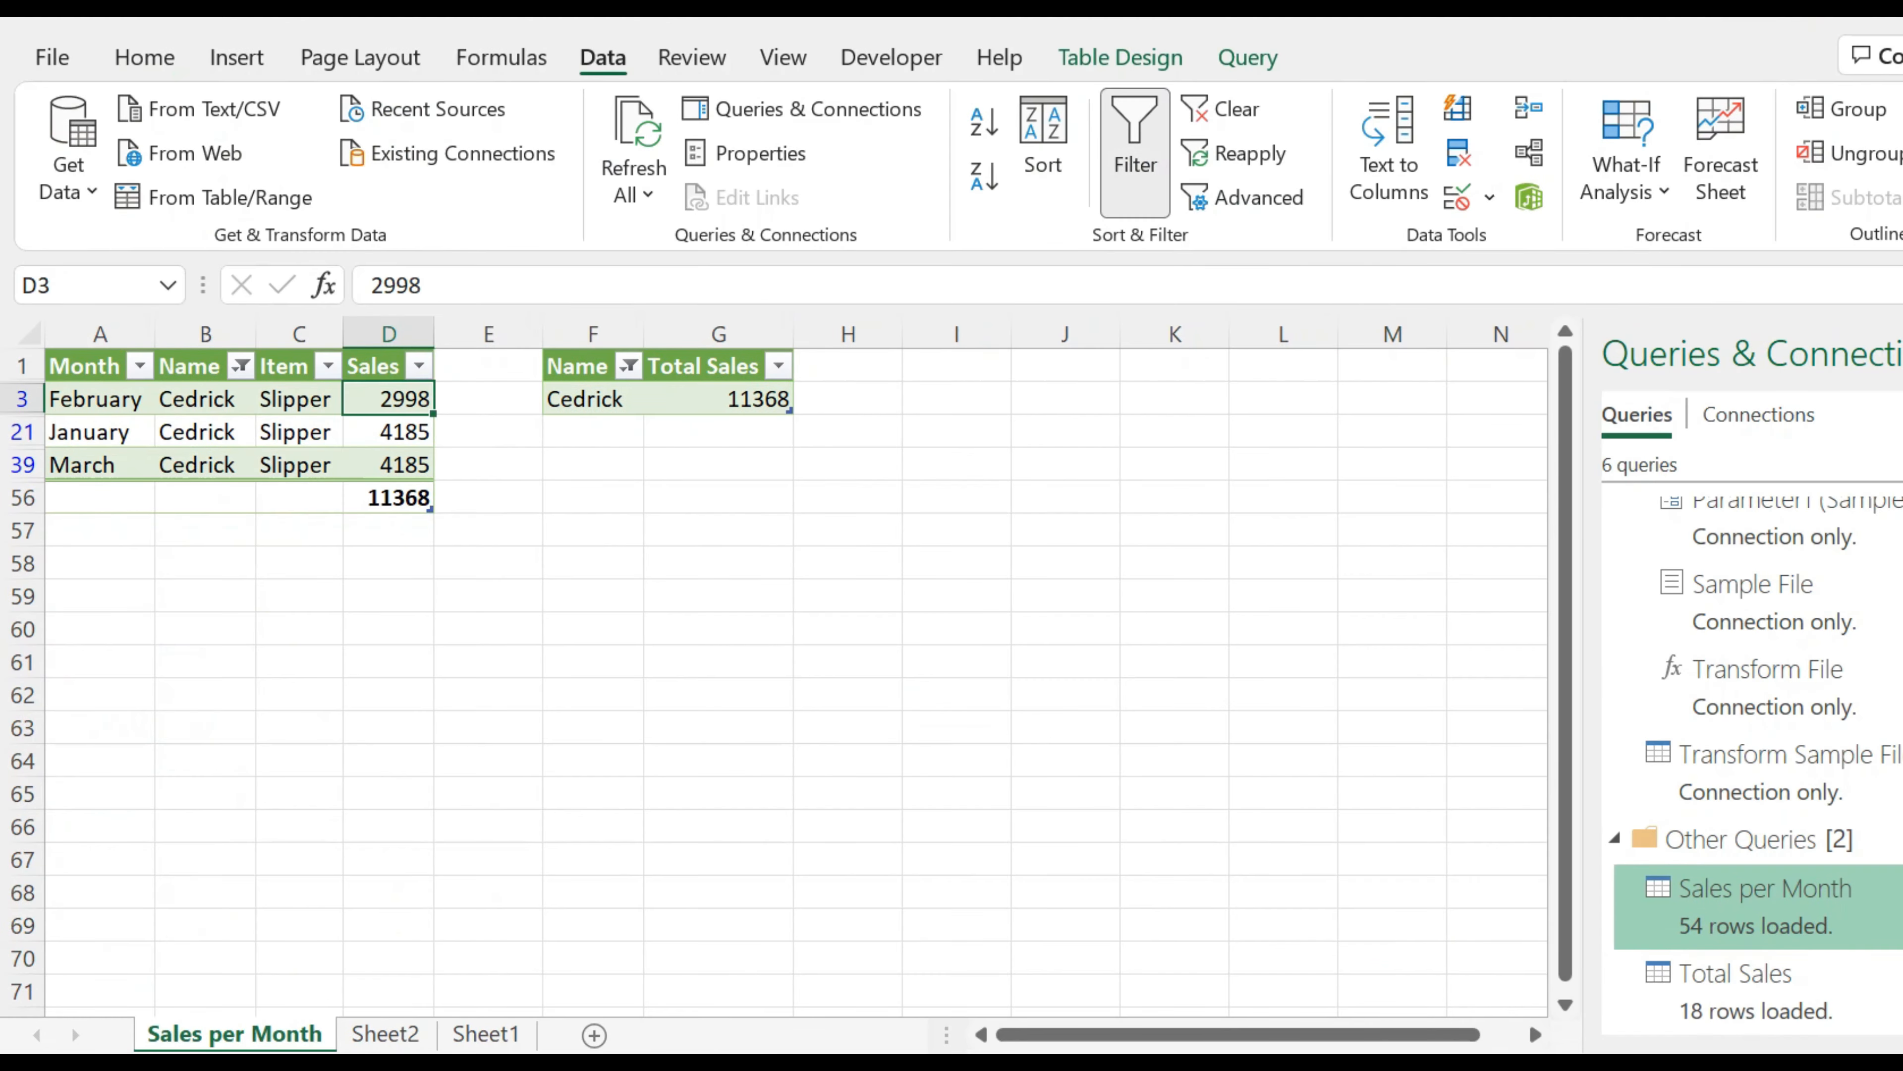
left_click_drag(197, 399, 388, 399)
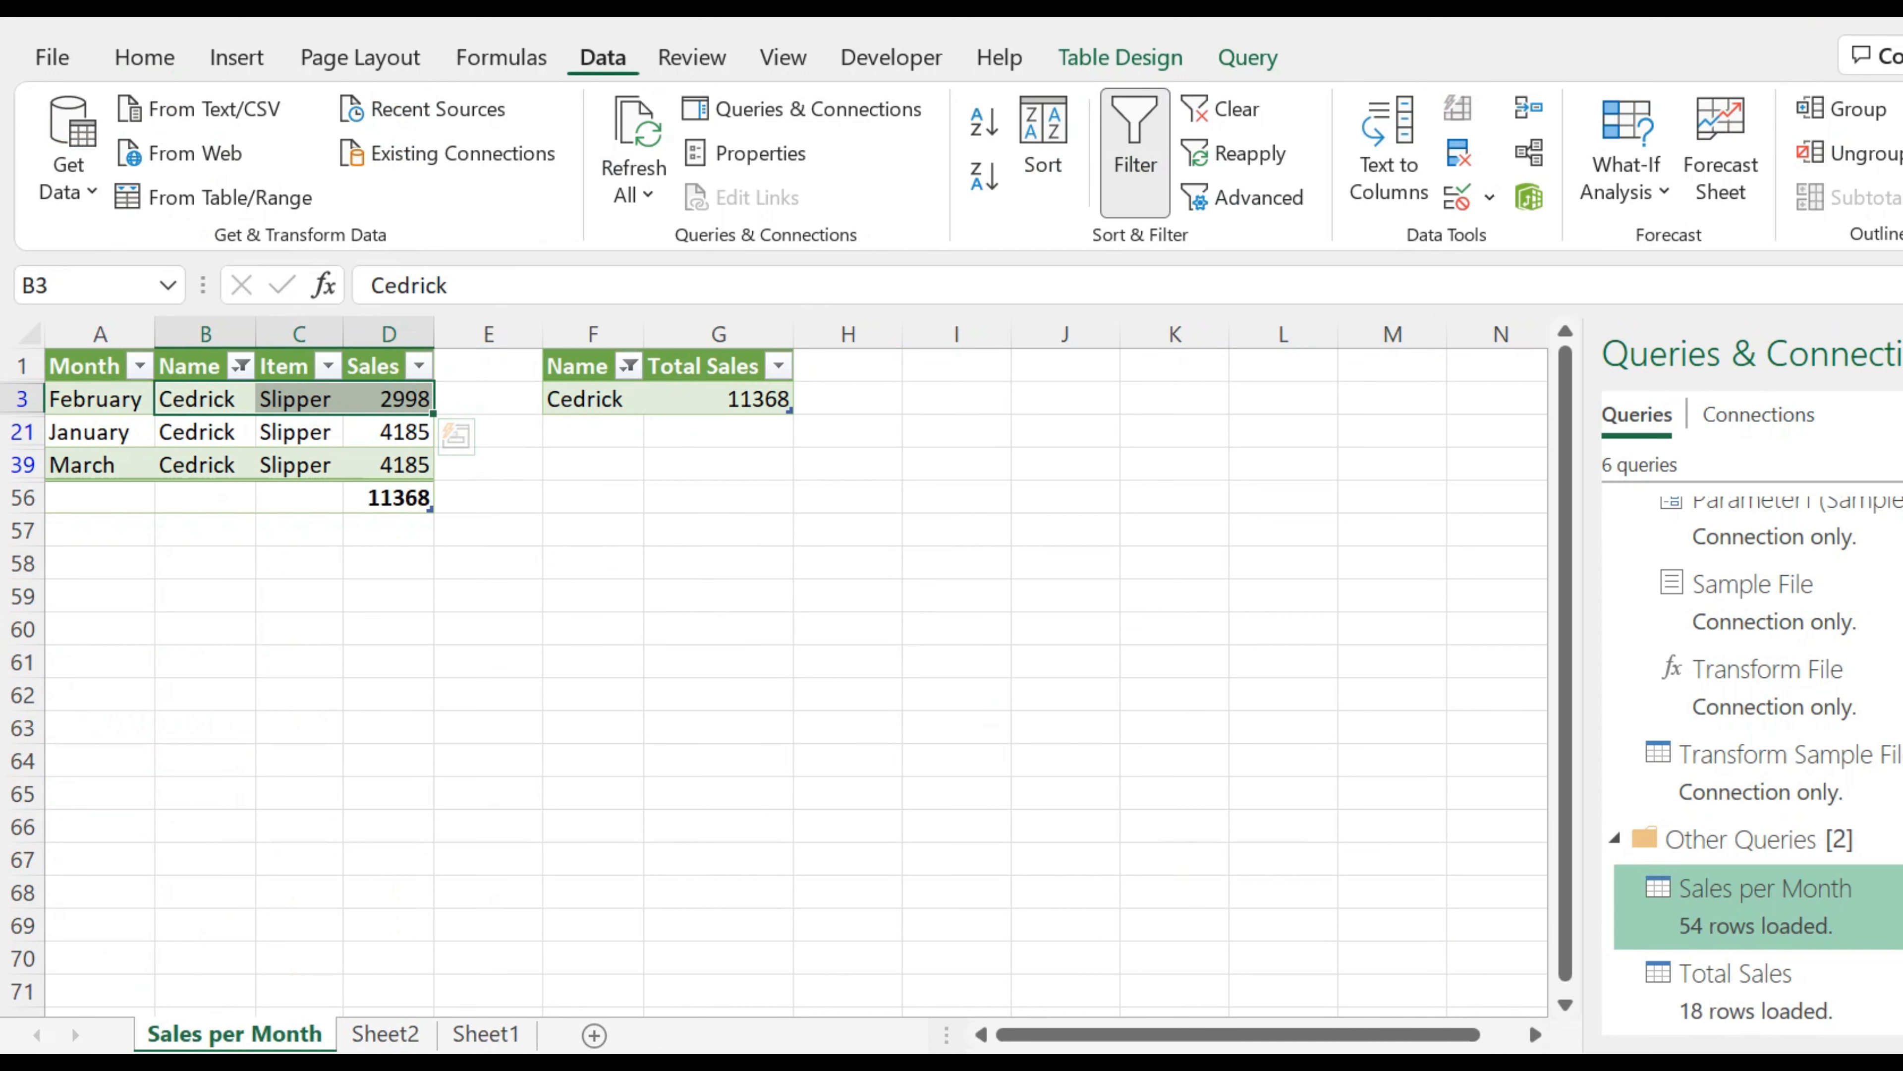
left_click(633, 194)
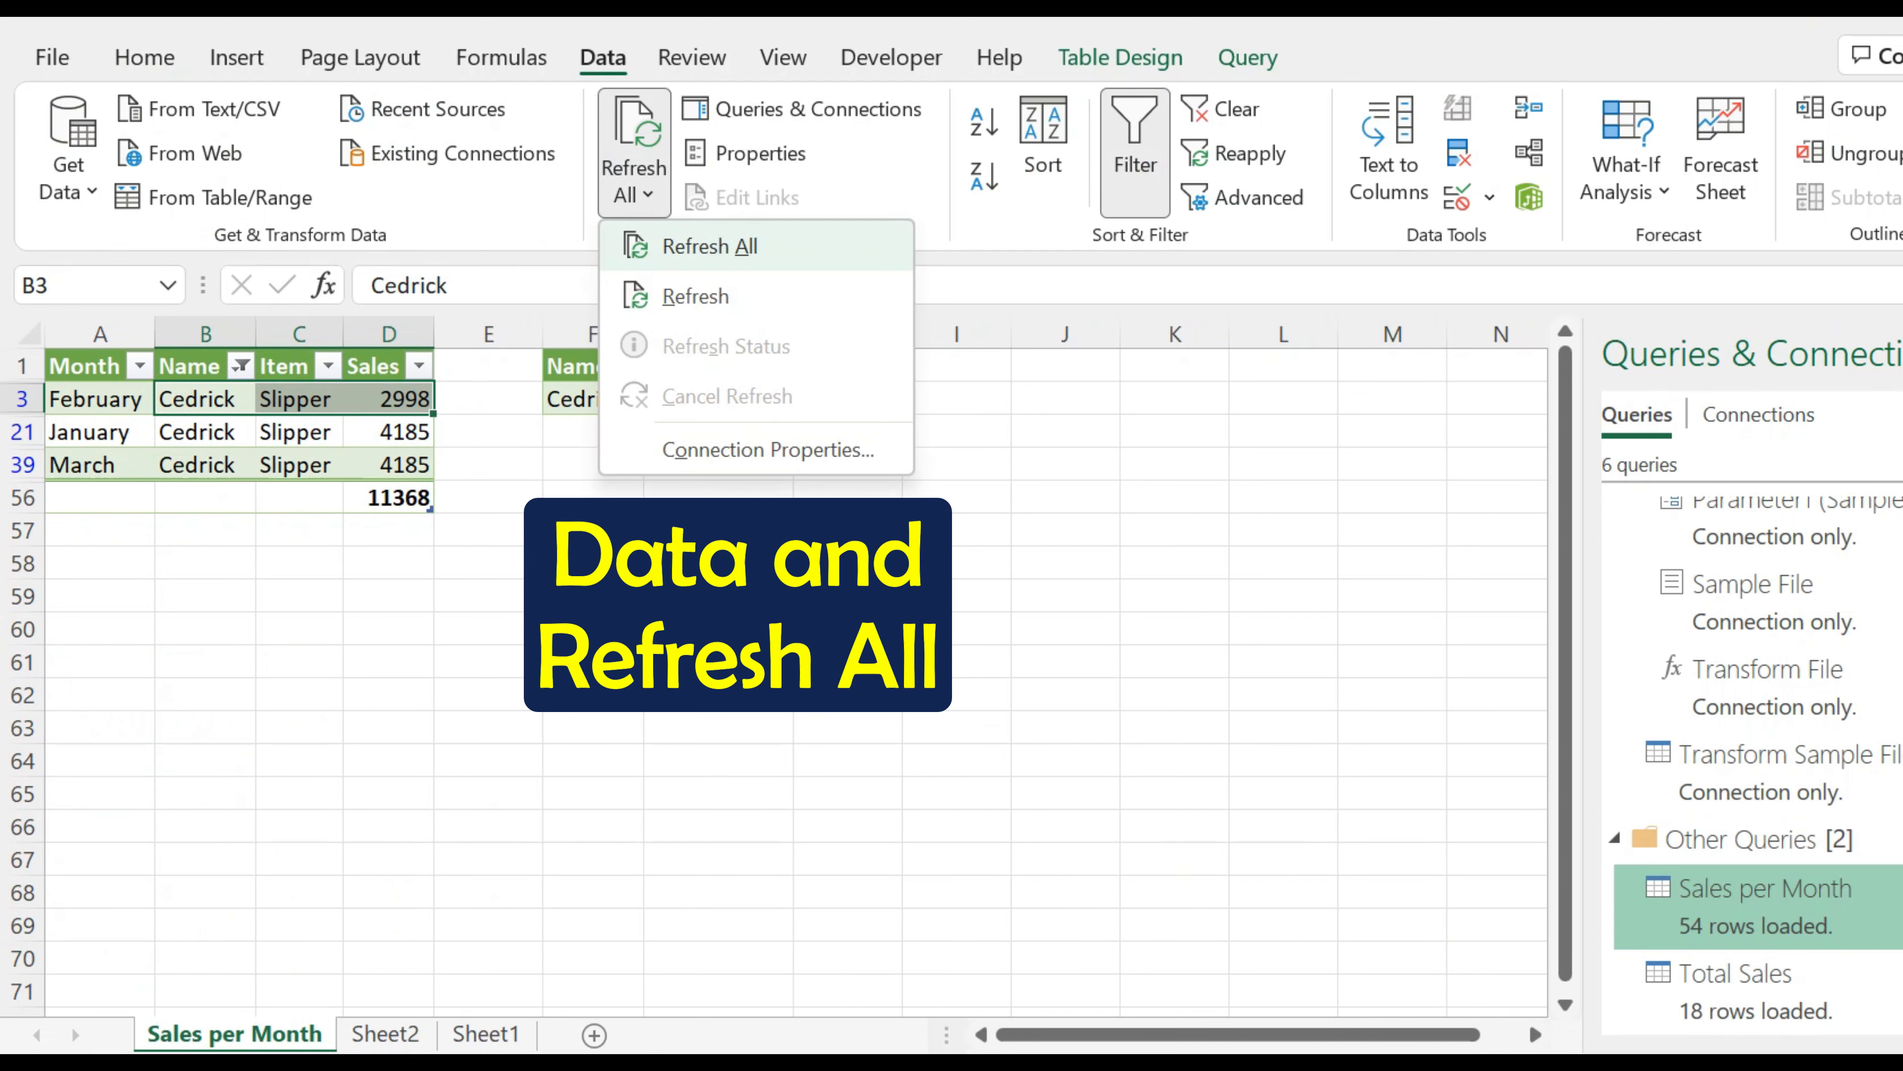
left_click(710, 247)
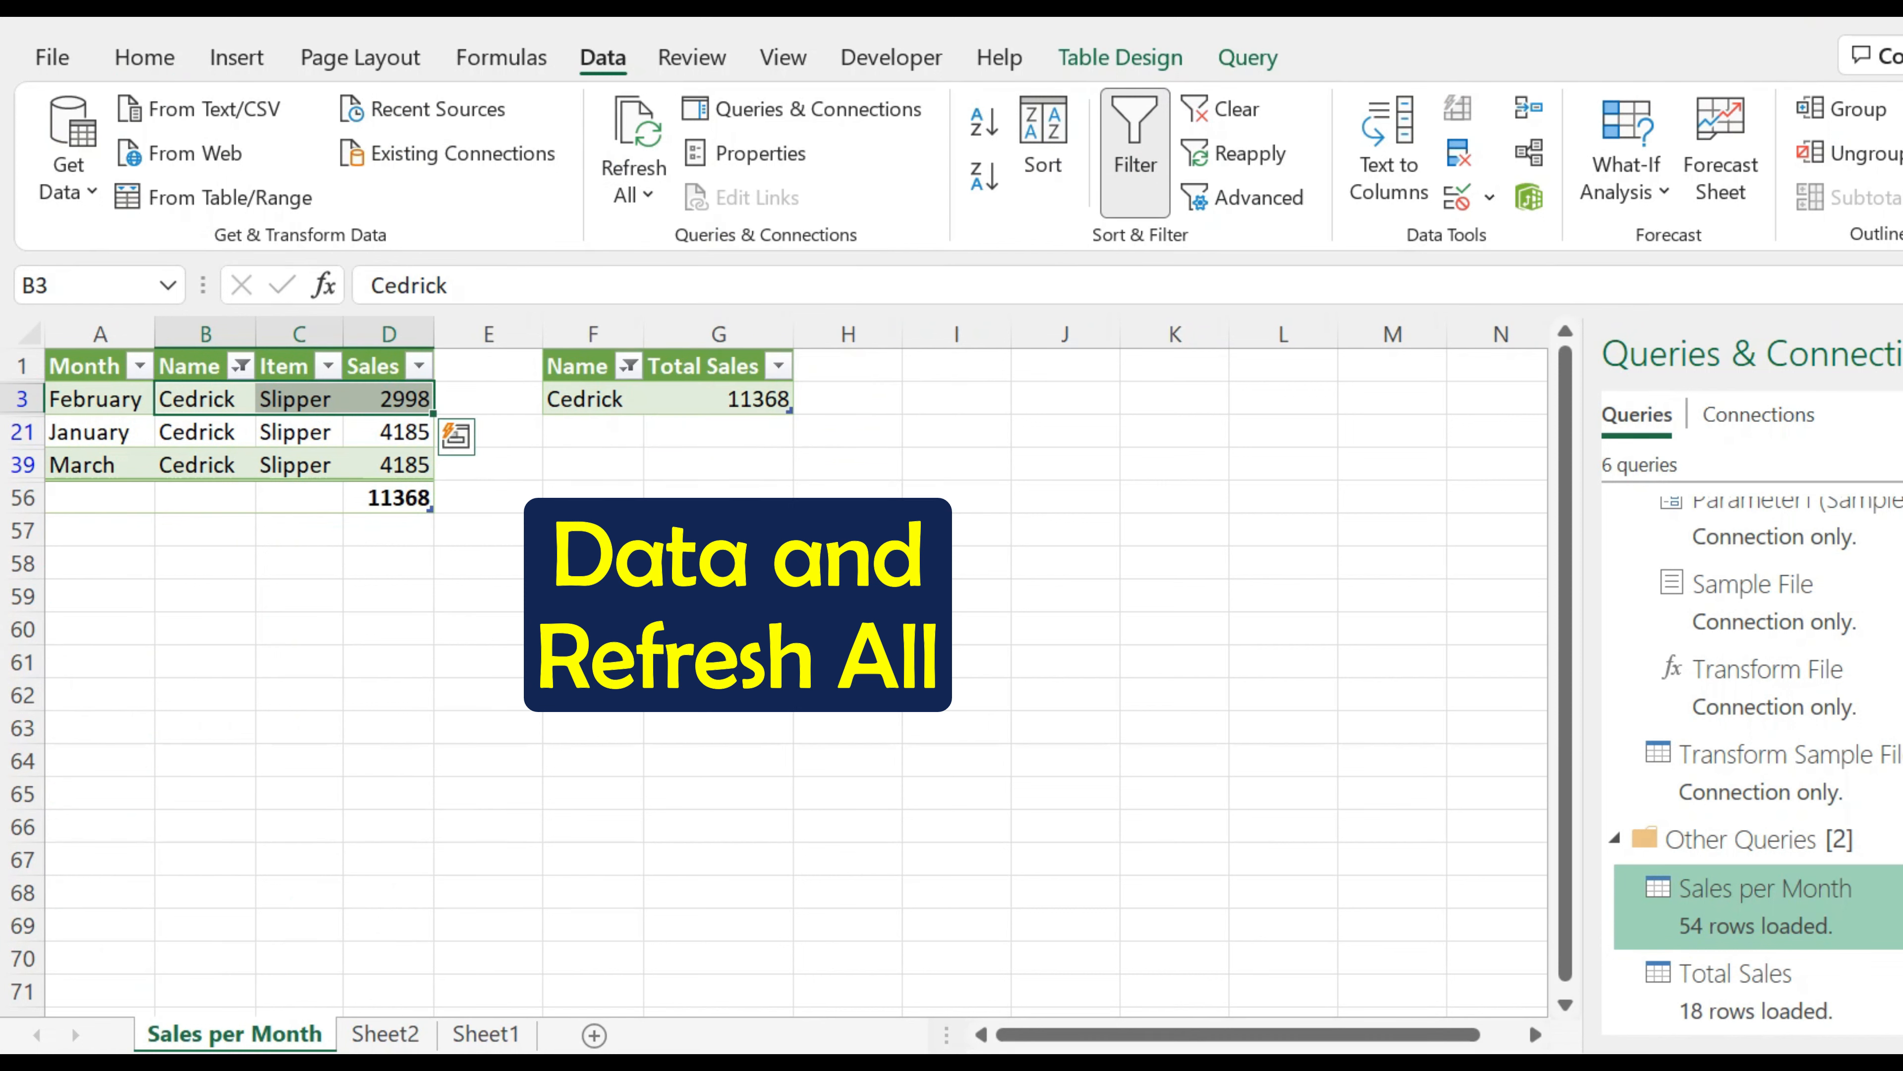